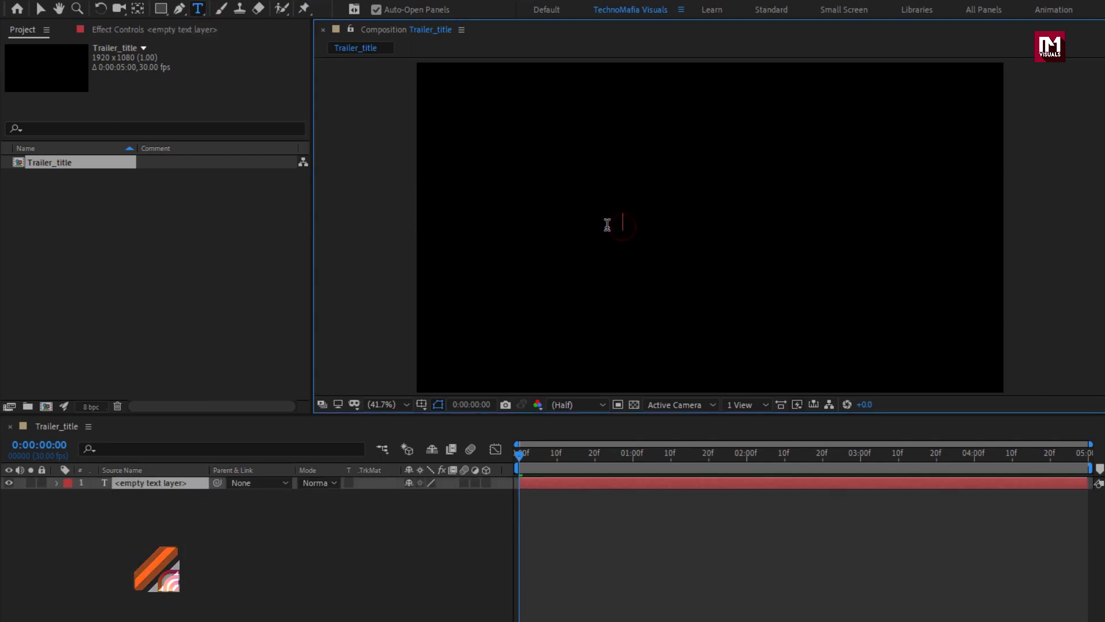
# Type 'Love Story' and style it SemiBold, all caps, at 134 px
pyautogui.write('Story')
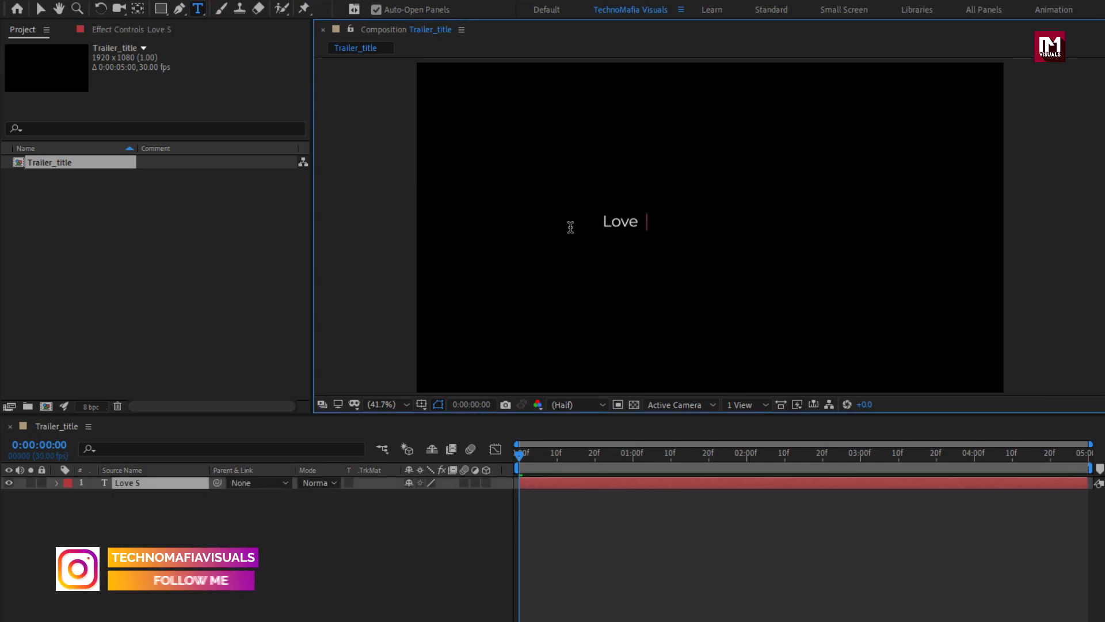
pyautogui.press('KP_Enter')
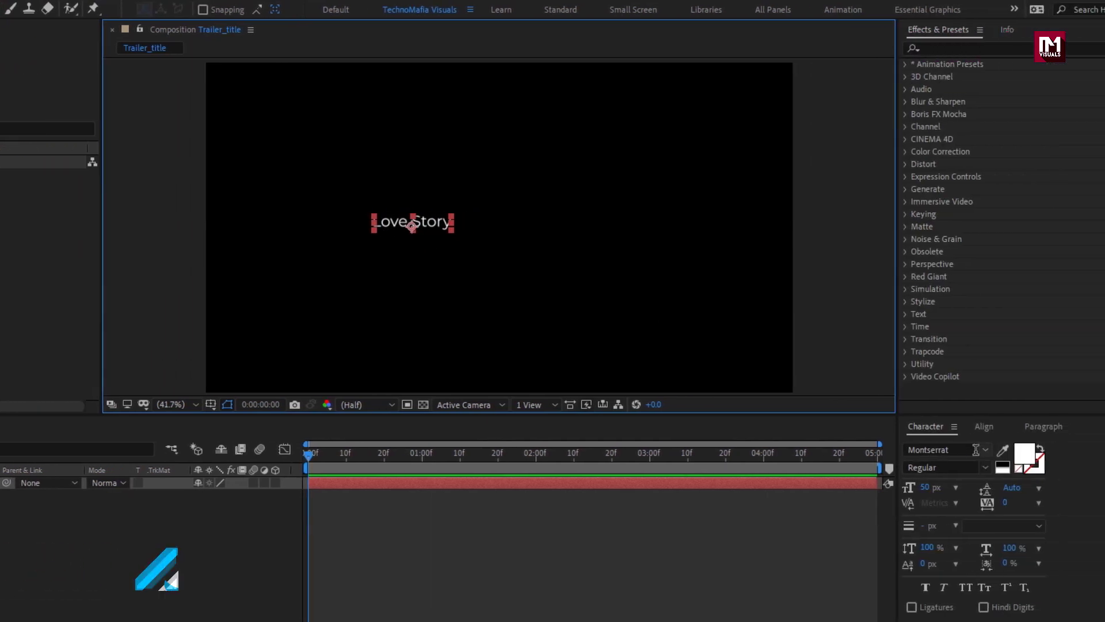
pyautogui.click(986, 470)
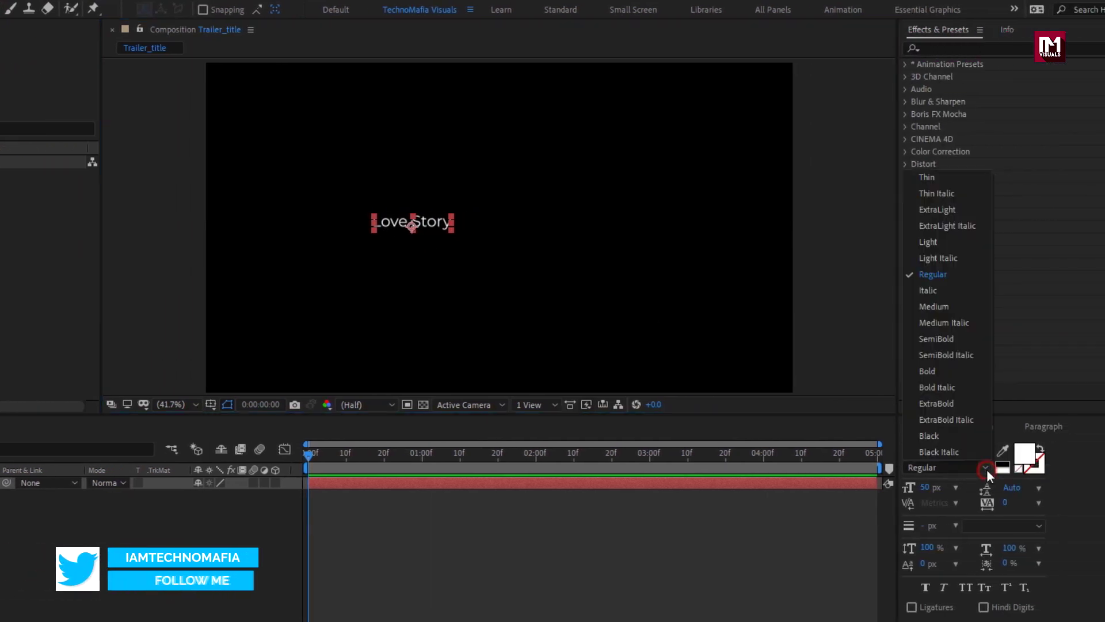
pyautogui.click(941, 343)
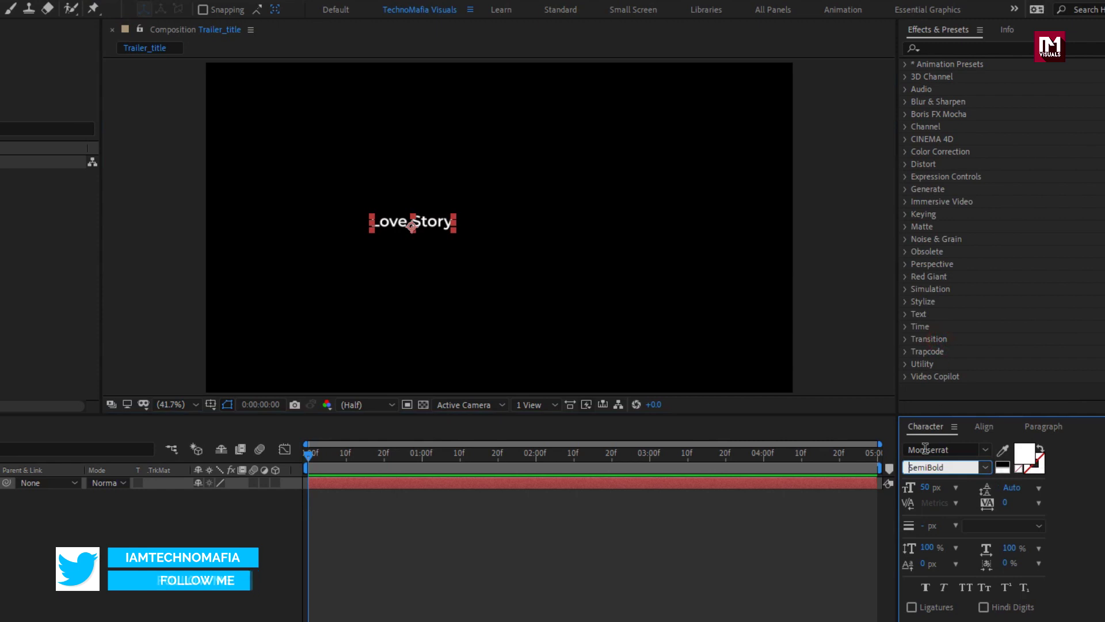
pyautogui.moveTo(925, 487); pyautogui.dragTo(1024, 490)
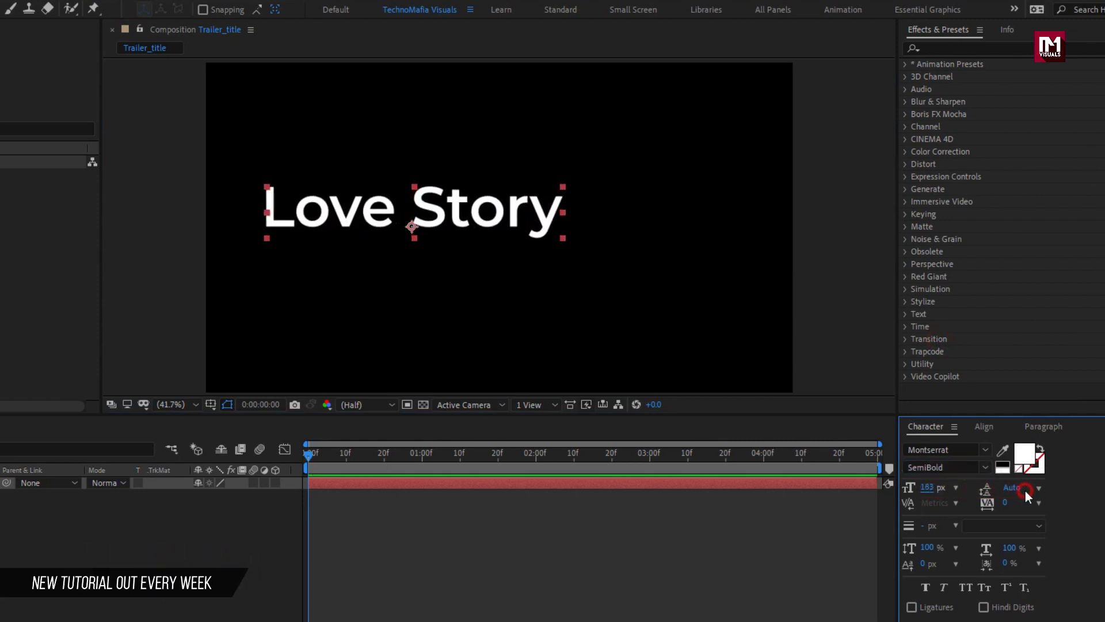
pyautogui.click(966, 586)
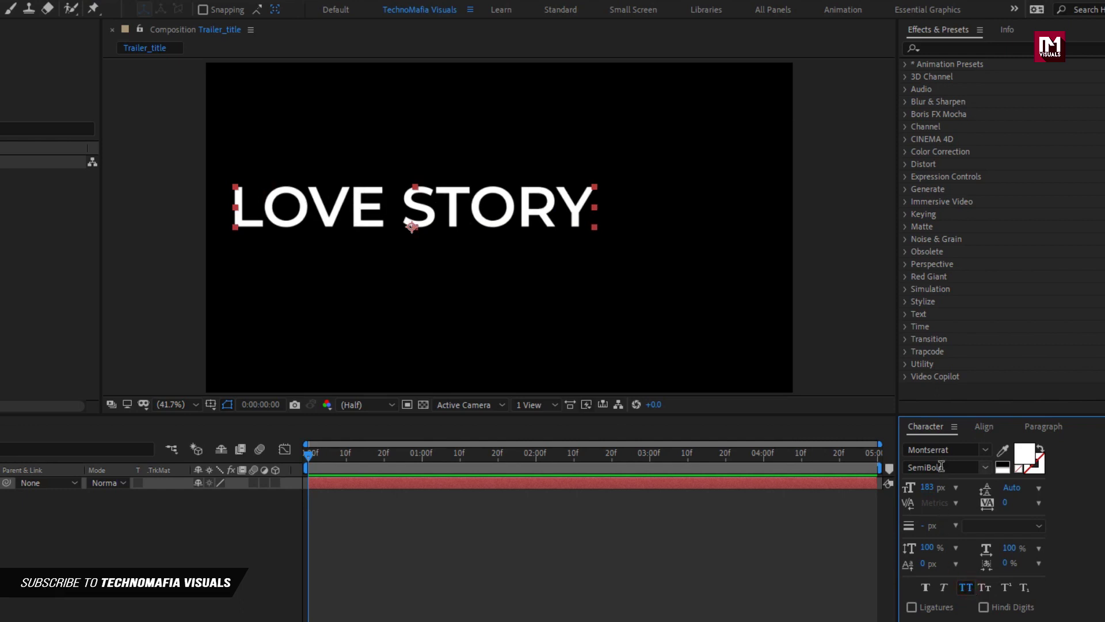
pyautogui.moveTo(932, 492); pyautogui.dragTo(892, 488)
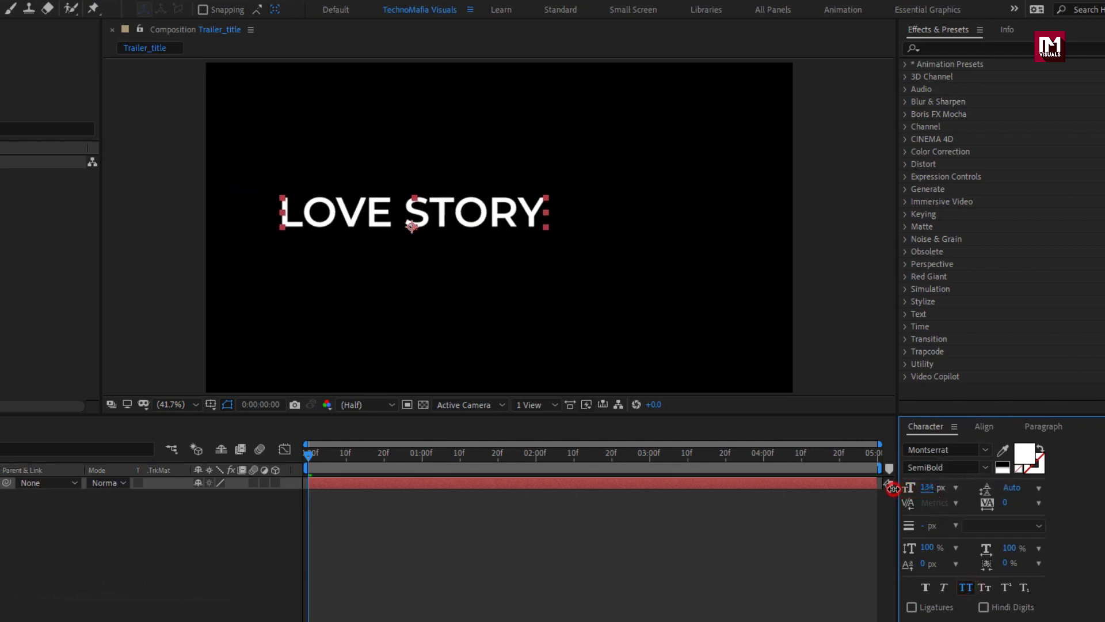
# Centre LOVE STORY horizontally and vertically in the composition
pyautogui.click(978, 426)
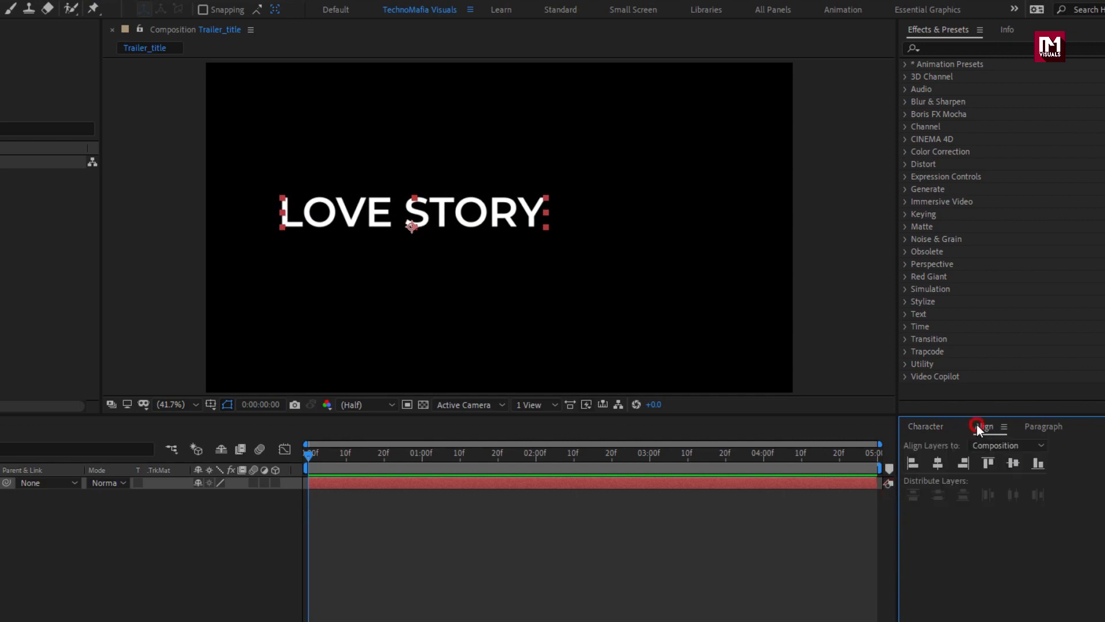
pyautogui.click(939, 461)
pyautogui.click(1009, 463)
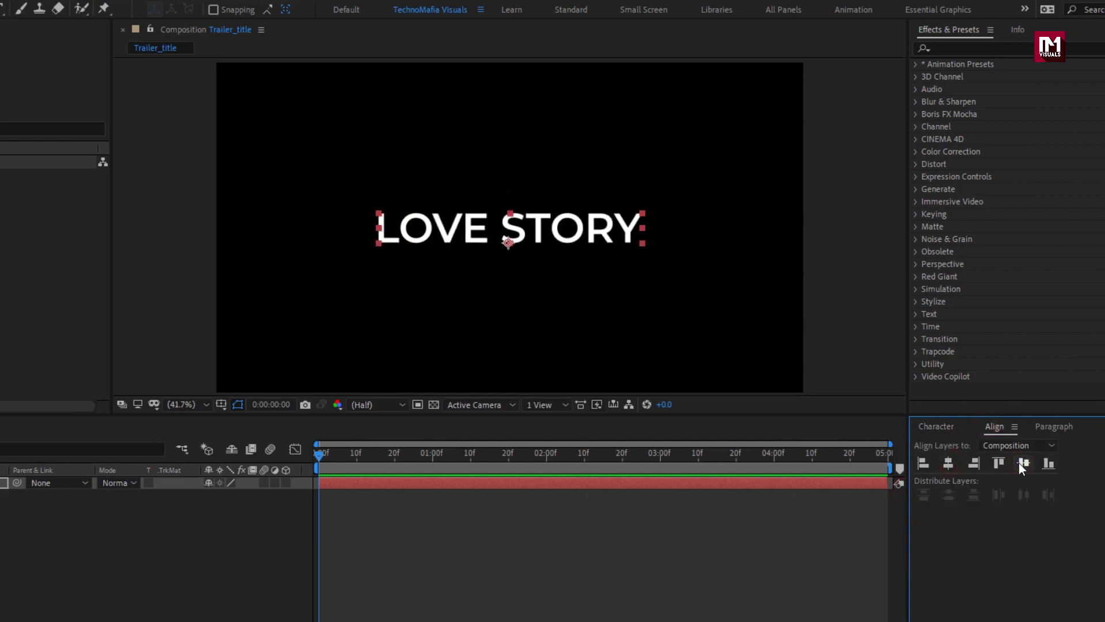
pyautogui.click(155, 8)
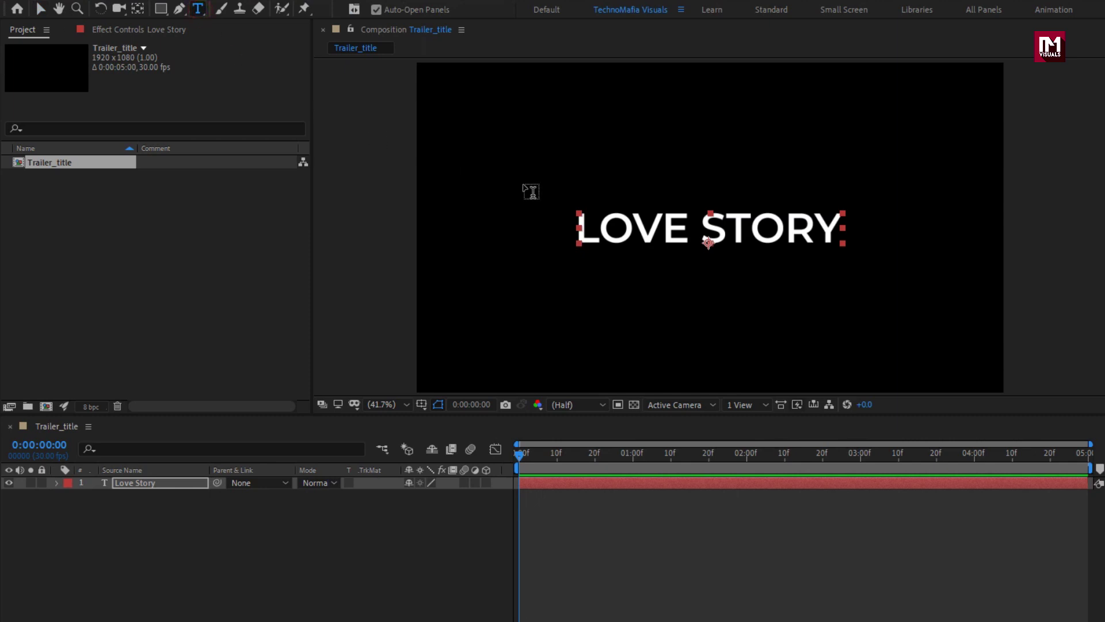
# Add text layers 'A True' above and 'Never dies' below the title
pyautogui.click(655, 183)
pyautogui.write('A')
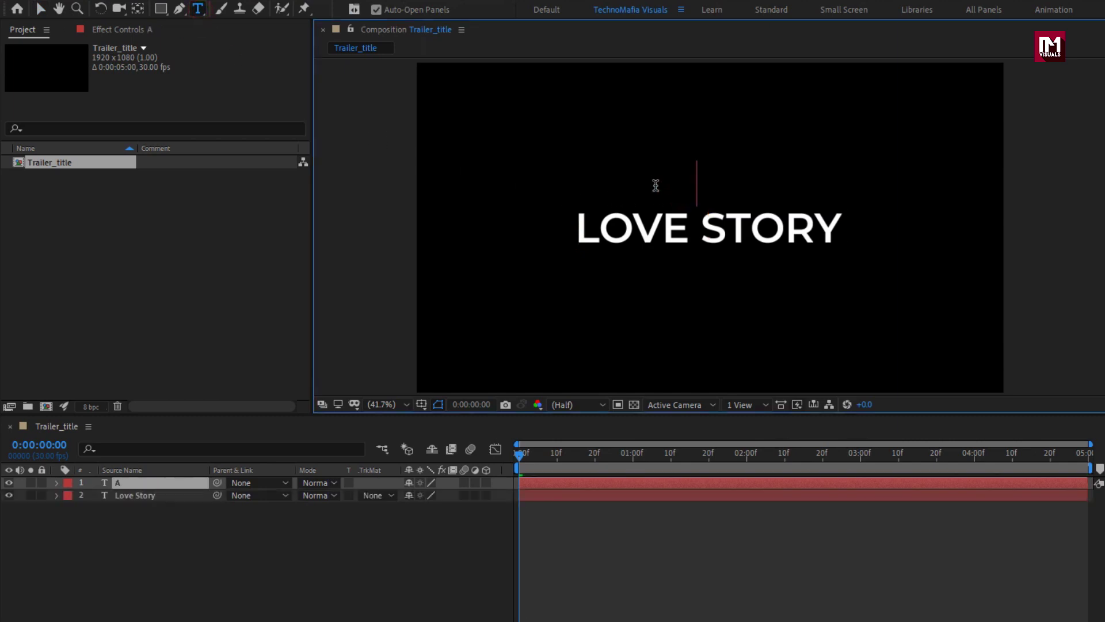
pyautogui.write(' True')
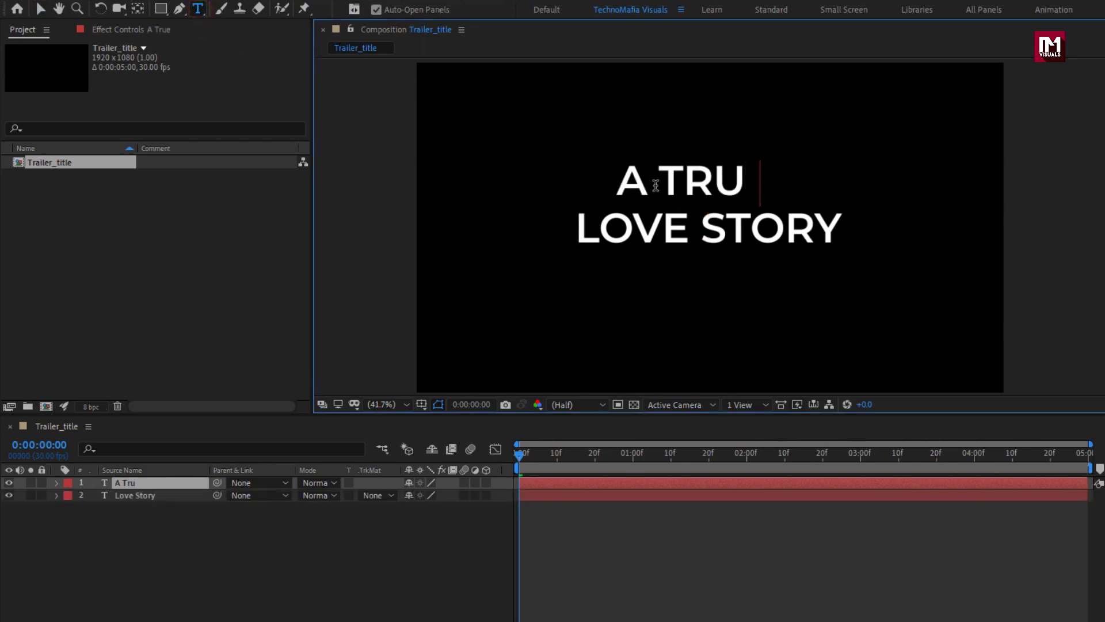
pyautogui.press('Escape')
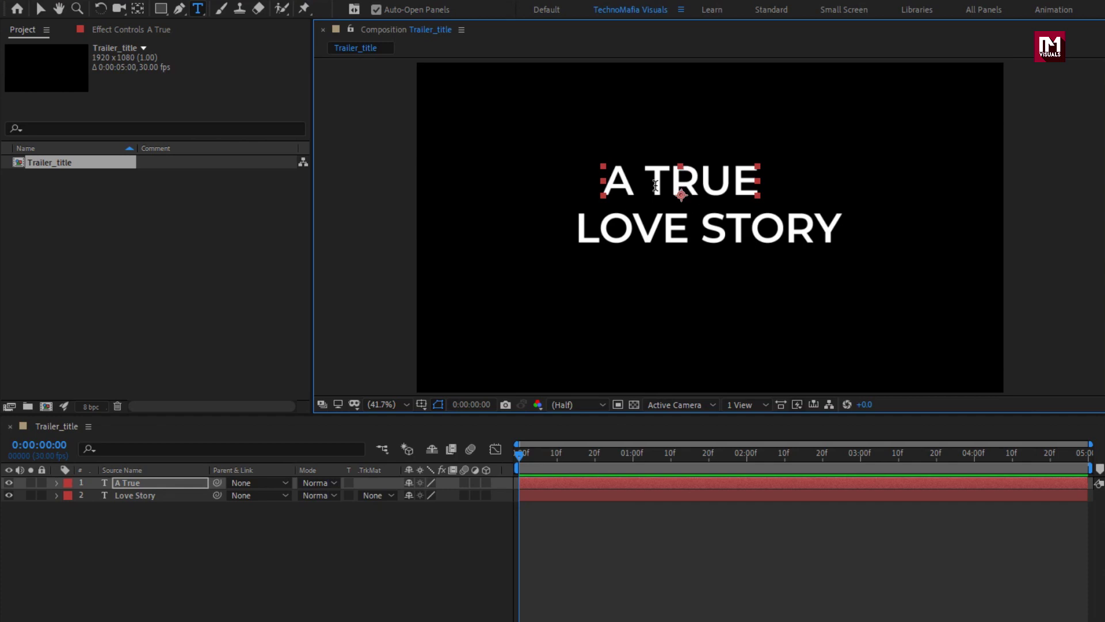
pyautogui.click(650, 298)
pyautogui.write('Never dies')
pyautogui.press('Escape')
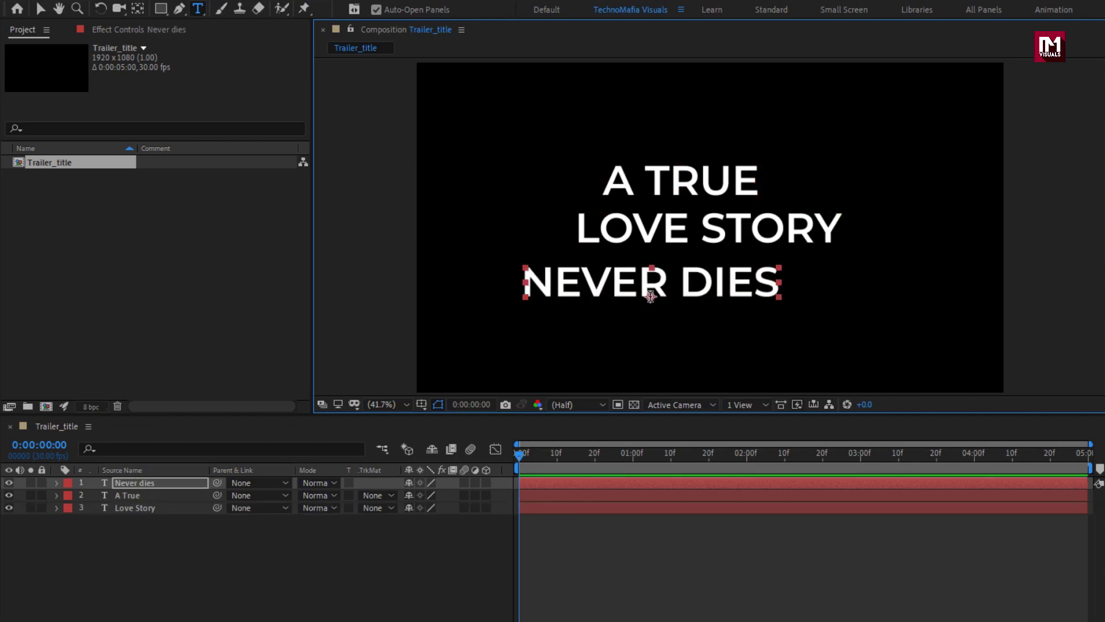
# Move NEVER DIES just beneath LOVE STORY, set it to Regular 52 px, and centre it horizontally
pyautogui.press('v')
pyautogui.moveTo(639, 286); pyautogui.dragTo(690, 272)
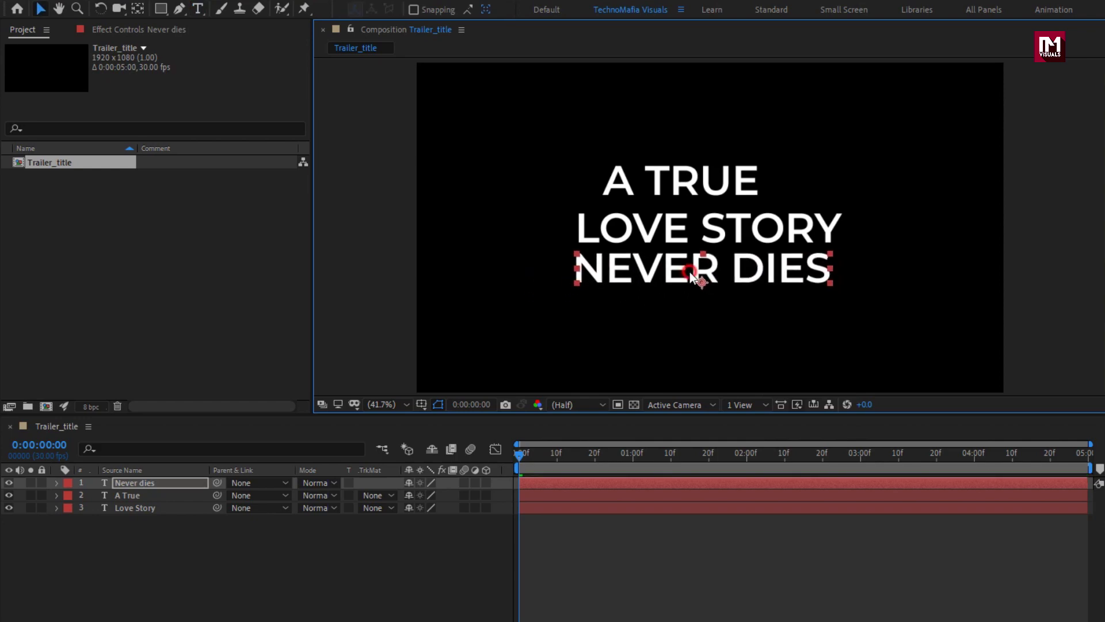
pyautogui.click(984, 468)
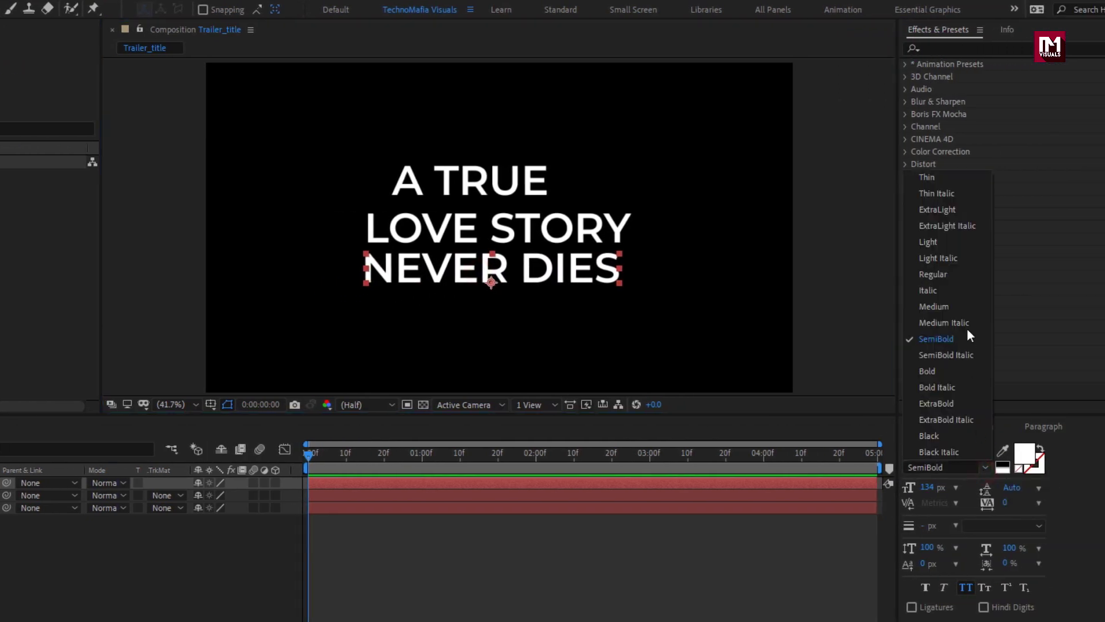
pyautogui.click(944, 274)
pyautogui.moveTo(927, 487); pyautogui.dragTo(870, 487)
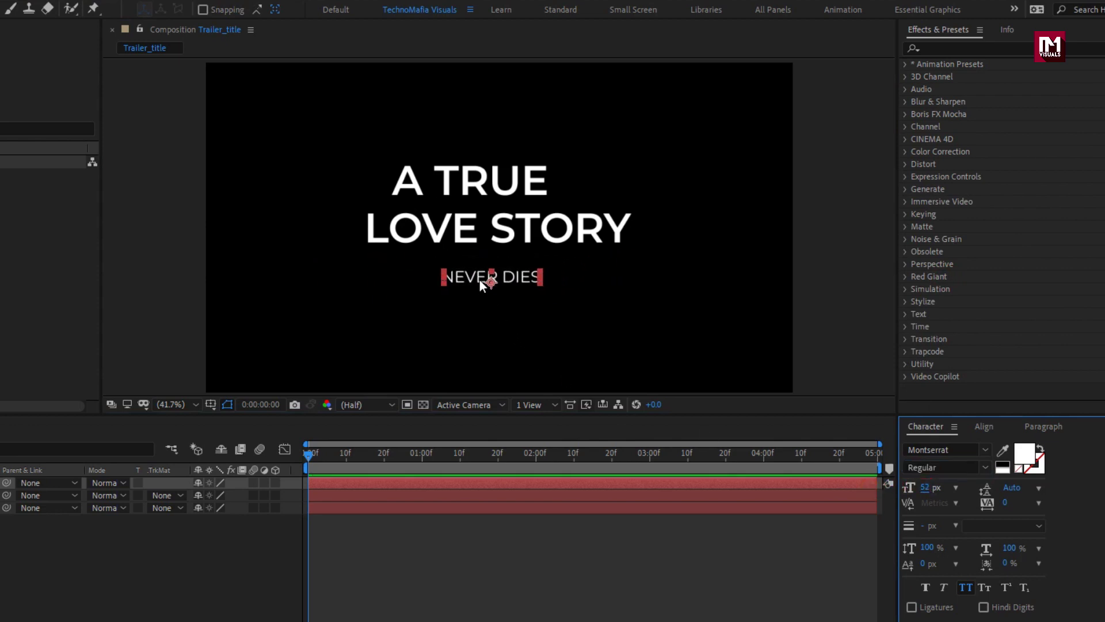
pyautogui.click(982, 427)
pyautogui.click(937, 463)
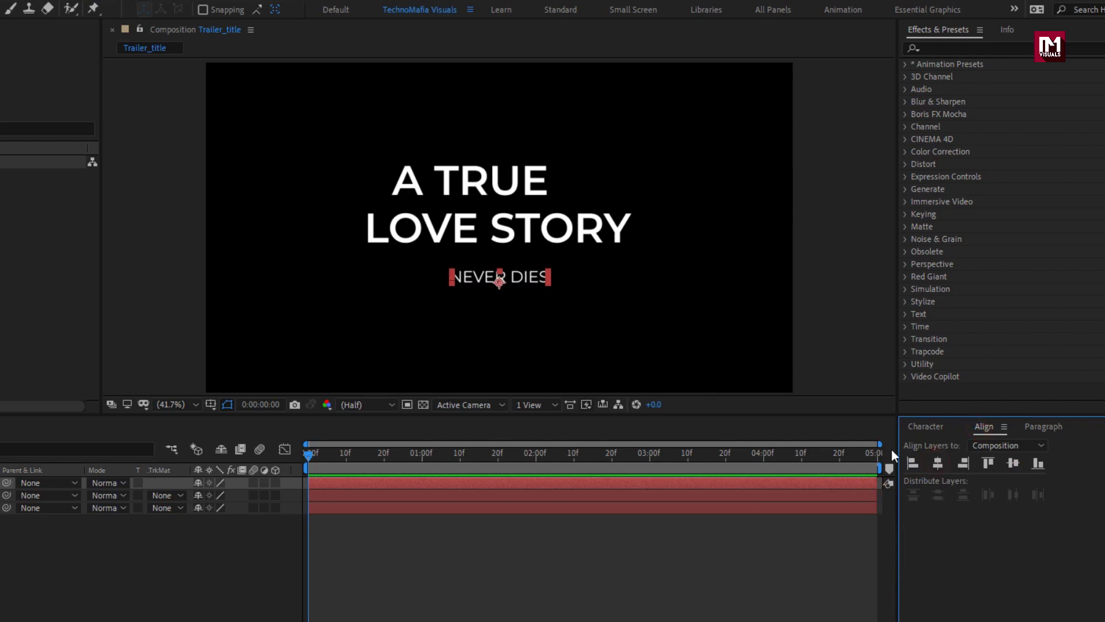
pyautogui.hotkey('shift', 'Up')
pyautogui.hotkey('shift', 'Up')
pyautogui.hotkey('shift', 'Up')
pyautogui.hotkey('shift', 'Up')
pyautogui.hotkey('shift', 'Up')
pyautogui.hotkey('shift', 'Up')
pyautogui.hotkey('shift', 'Up')
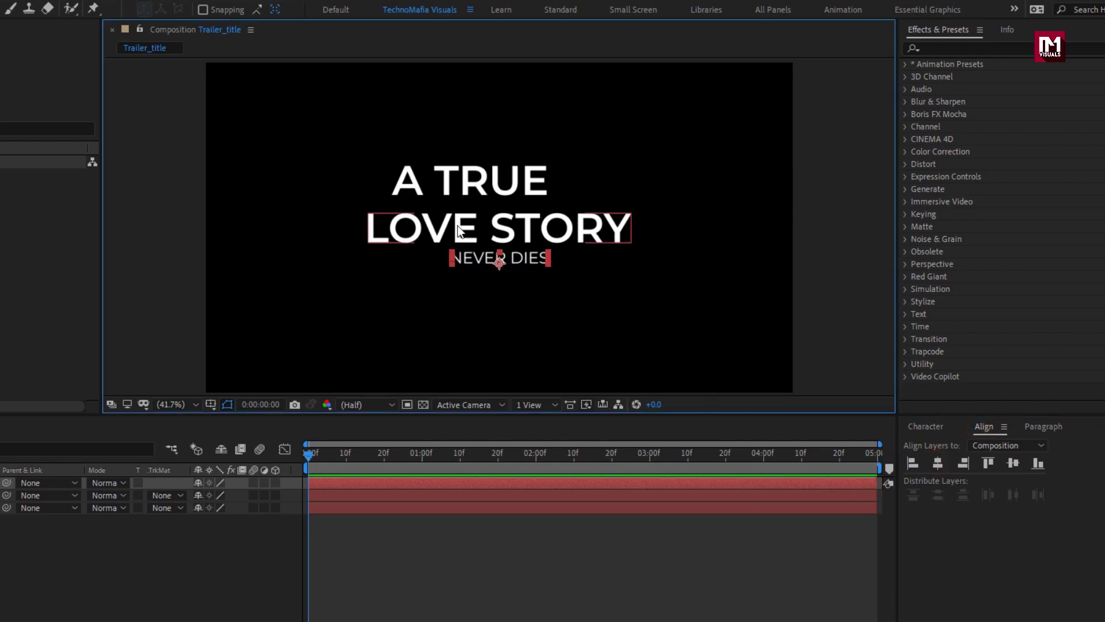
pyautogui.click(447, 177)
# Give A TRUE the Regular weight and shrink NEVER DIES to 50 px
pyautogui.click(920, 426)
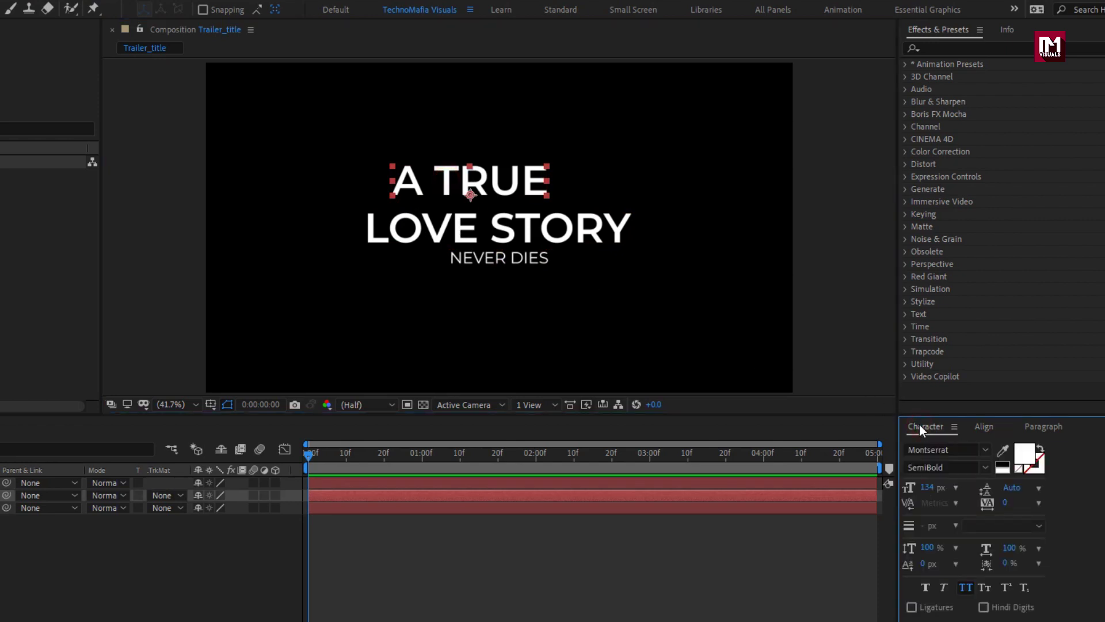
pyautogui.click(985, 468)
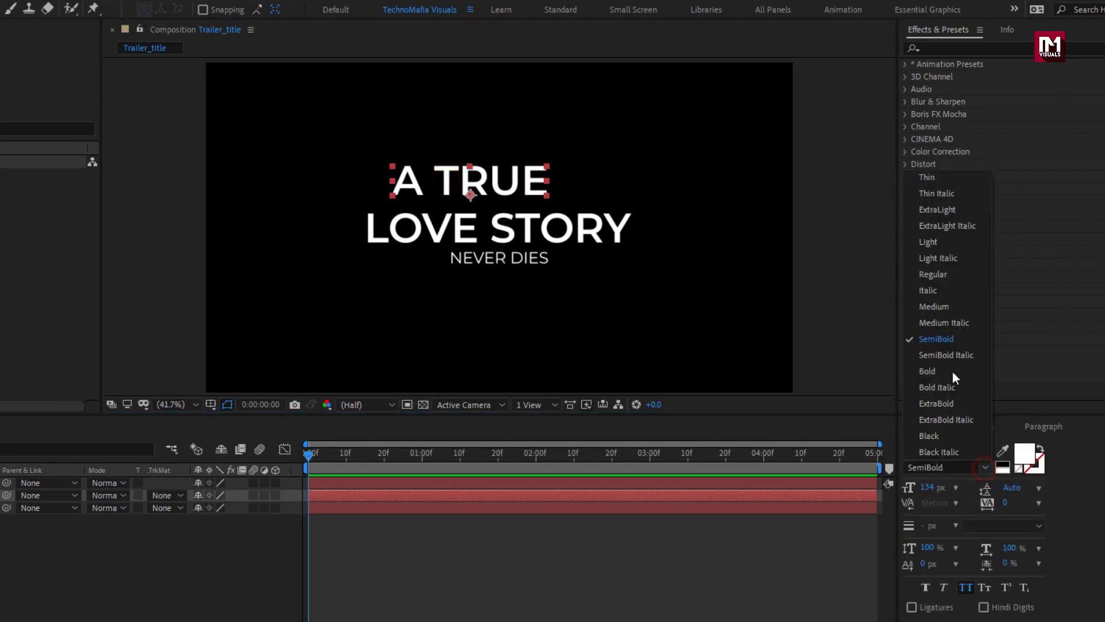
pyautogui.click(931, 276)
pyautogui.click(520, 260)
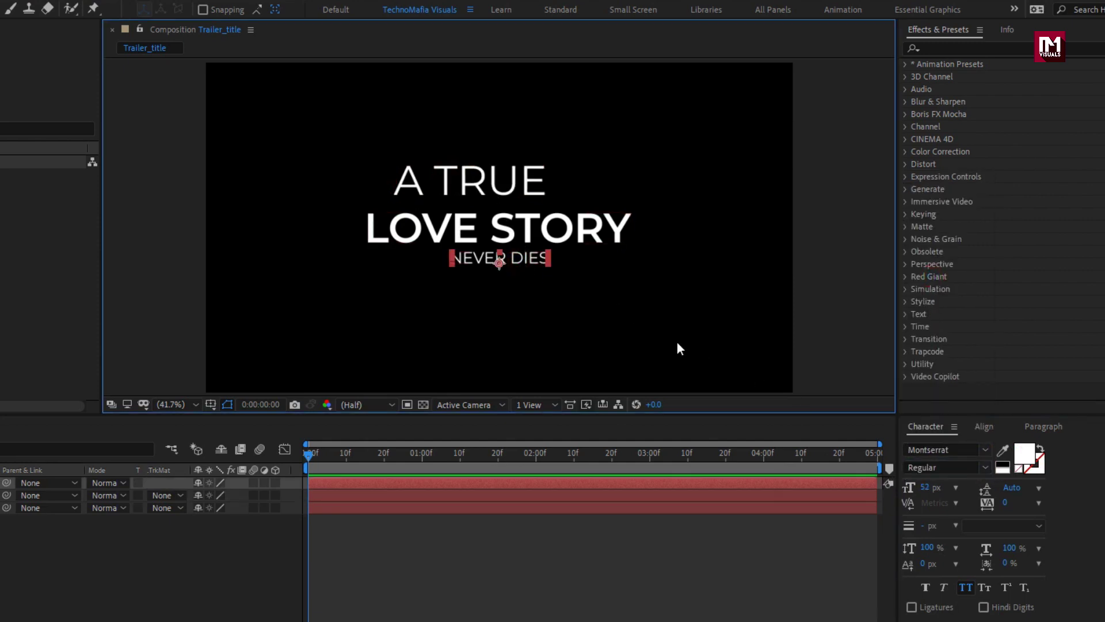
pyautogui.moveTo(917, 489); pyautogui.dragTo(912, 489)
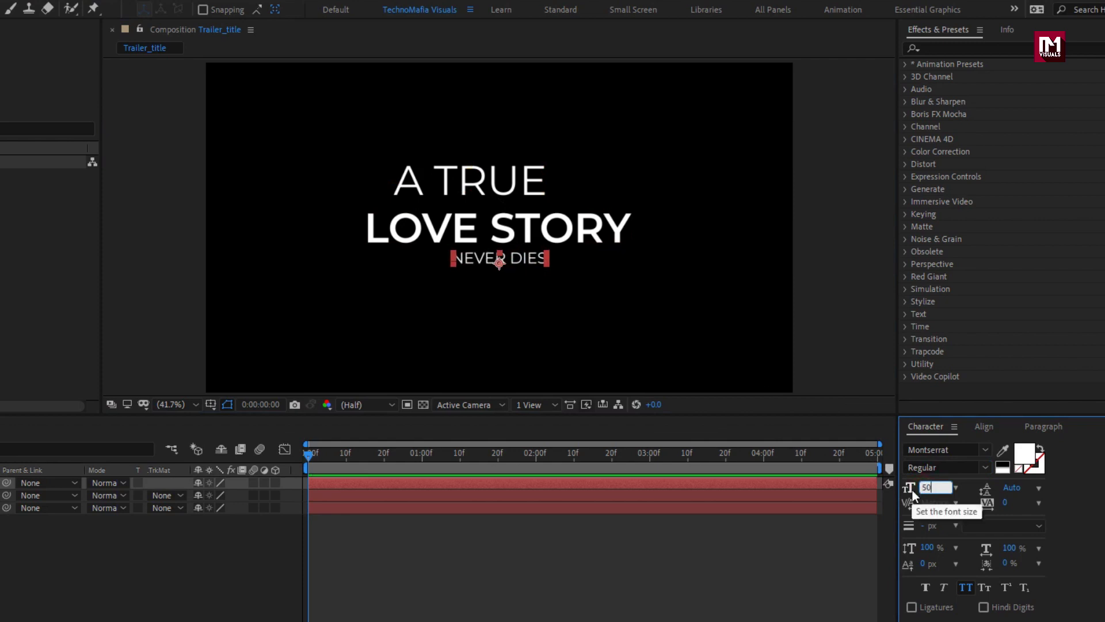
# Set A TRUE to 50 px, centre it horizontally just above LOVE STORY, then select all three text layers
pyautogui.click(485, 183)
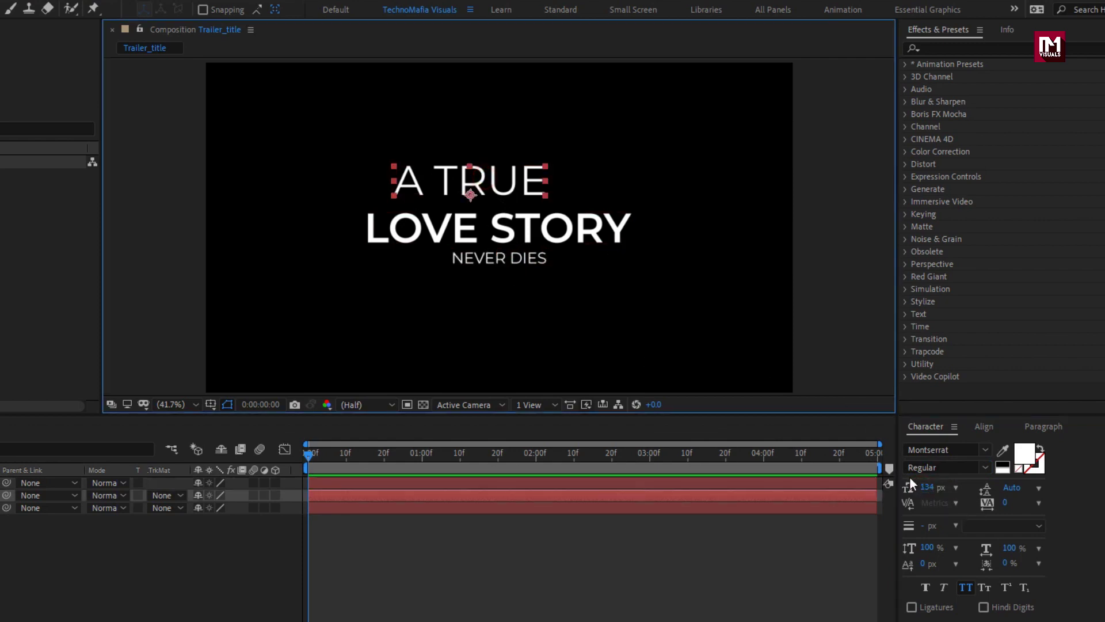
pyautogui.click(925, 488)
pyautogui.write('50')
pyautogui.press('Return')
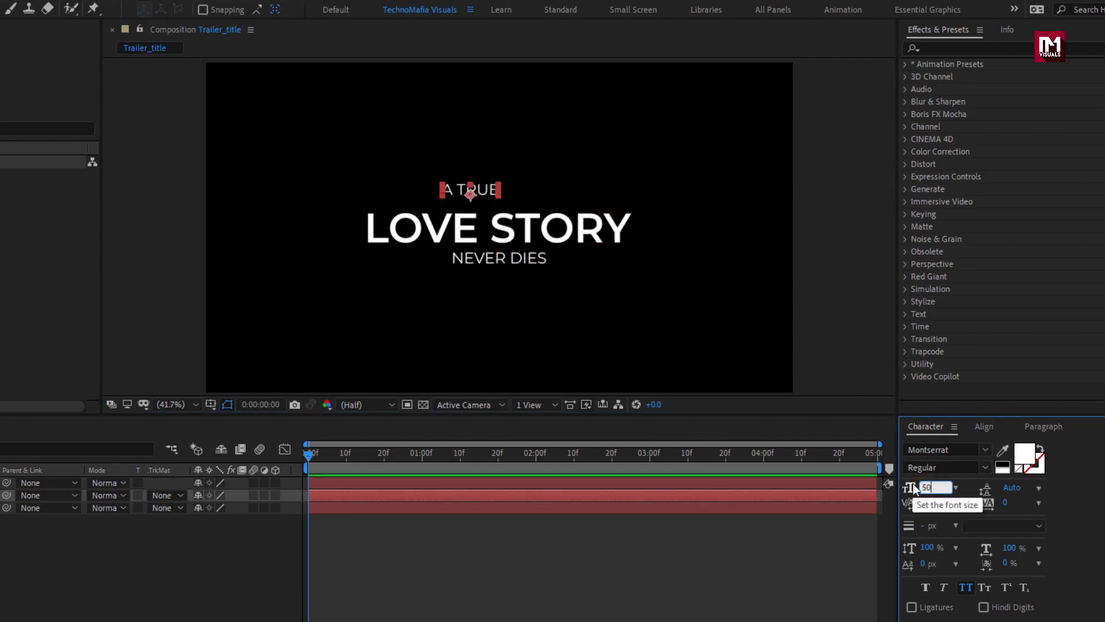
pyautogui.click(979, 427)
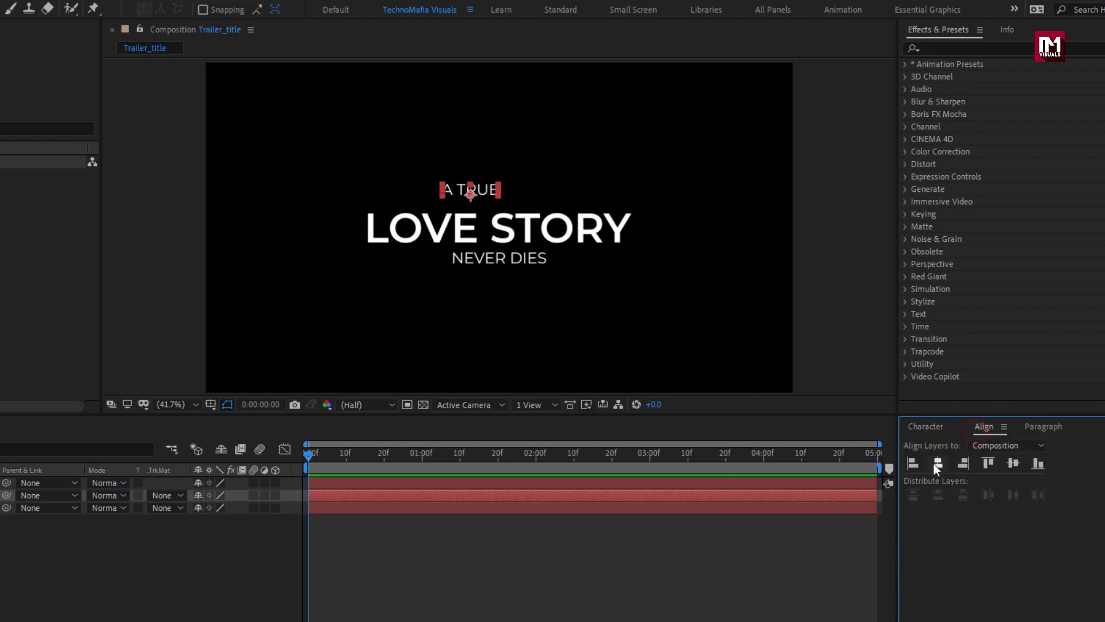
pyautogui.click(936, 463)
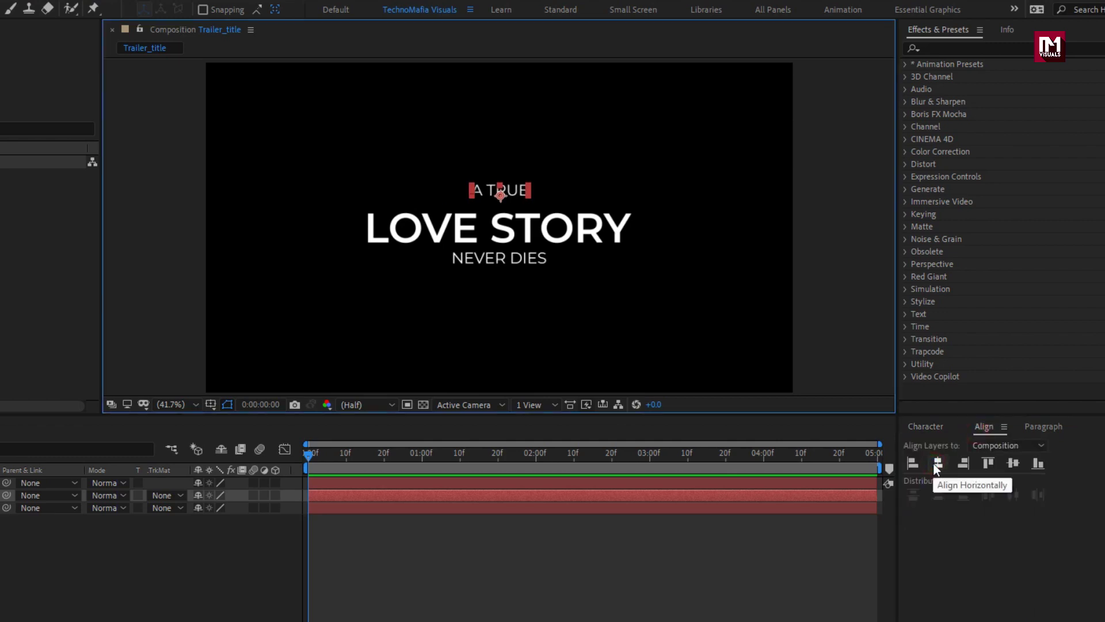
pyautogui.hotkey('shift', 'Down')
pyautogui.hotkey('shift', 'Down')
pyautogui.hotkey('shift', 'Down')
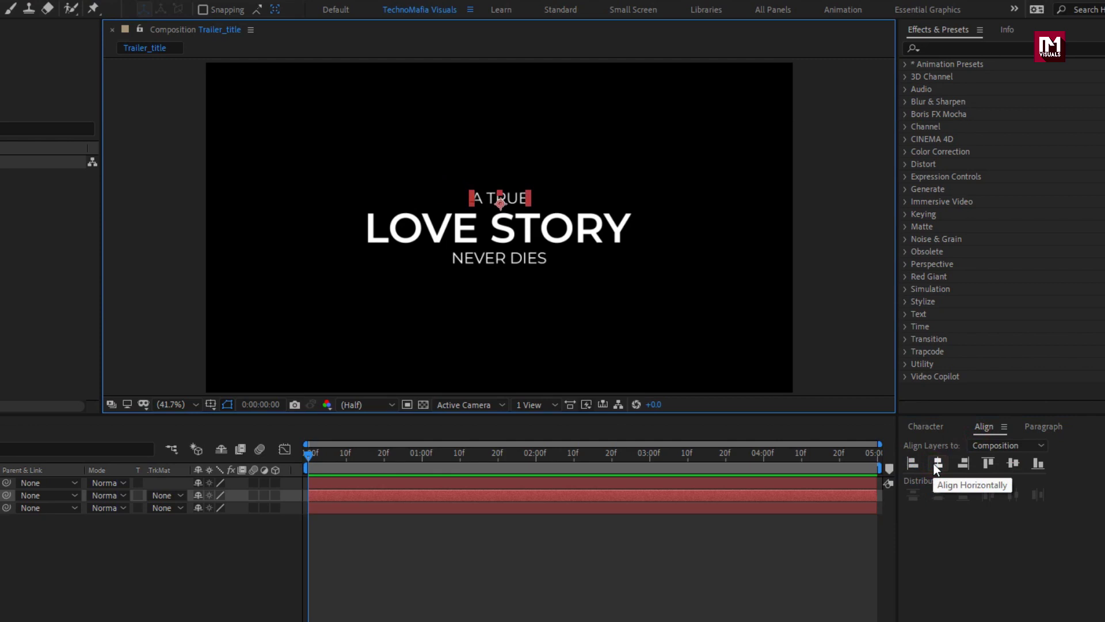
pyautogui.click(264, 556)
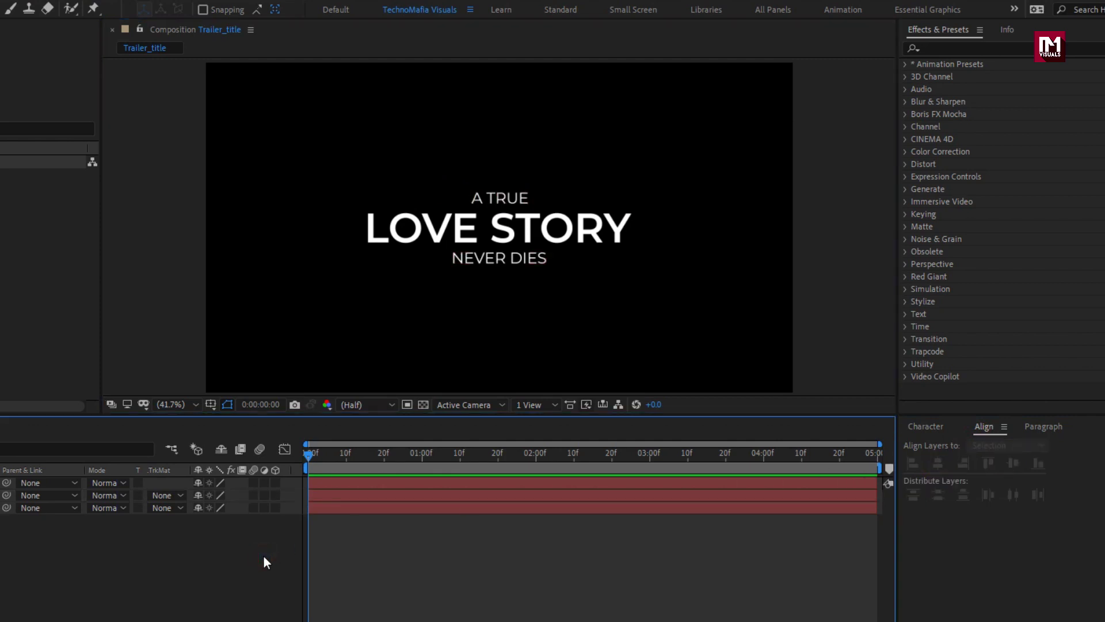
pyautogui.moveTo(170, 534); pyautogui.dragTo(141, 482)
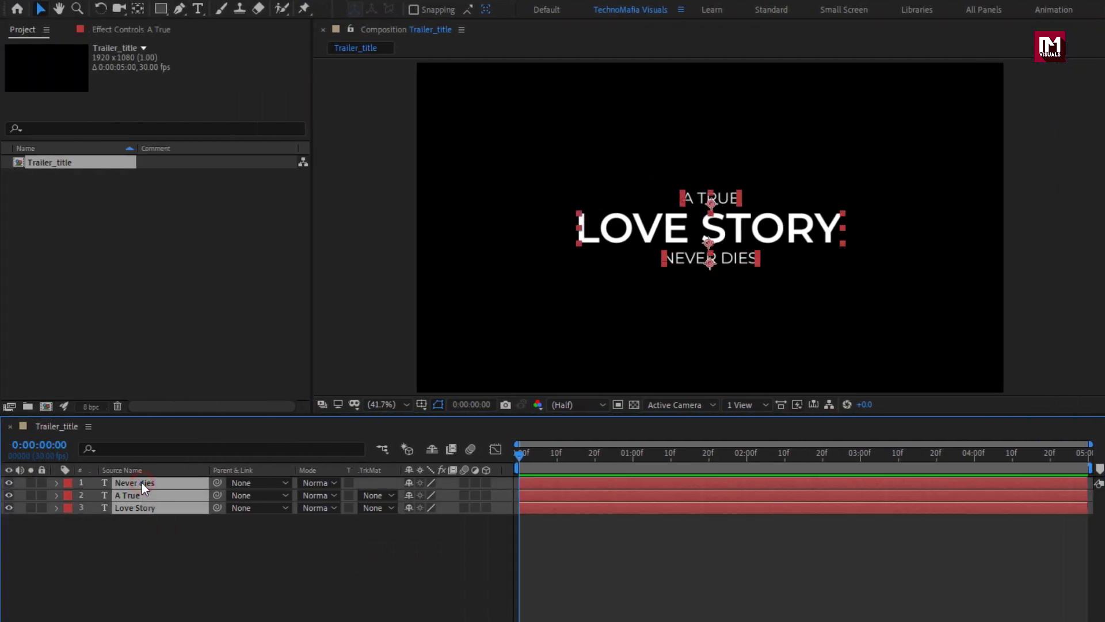
# Pre-compose the three text layers into a comp named Title
pyautogui.rightClick(142, 482)
pyautogui.click(184, 421)
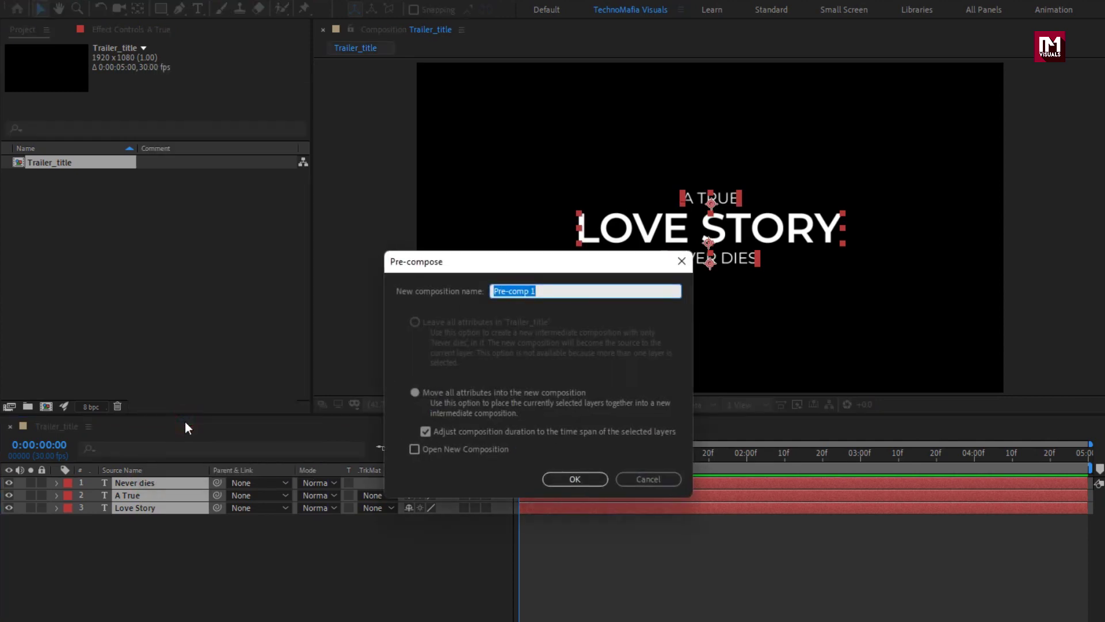
pyautogui.write('Title')
pyautogui.click(574, 480)
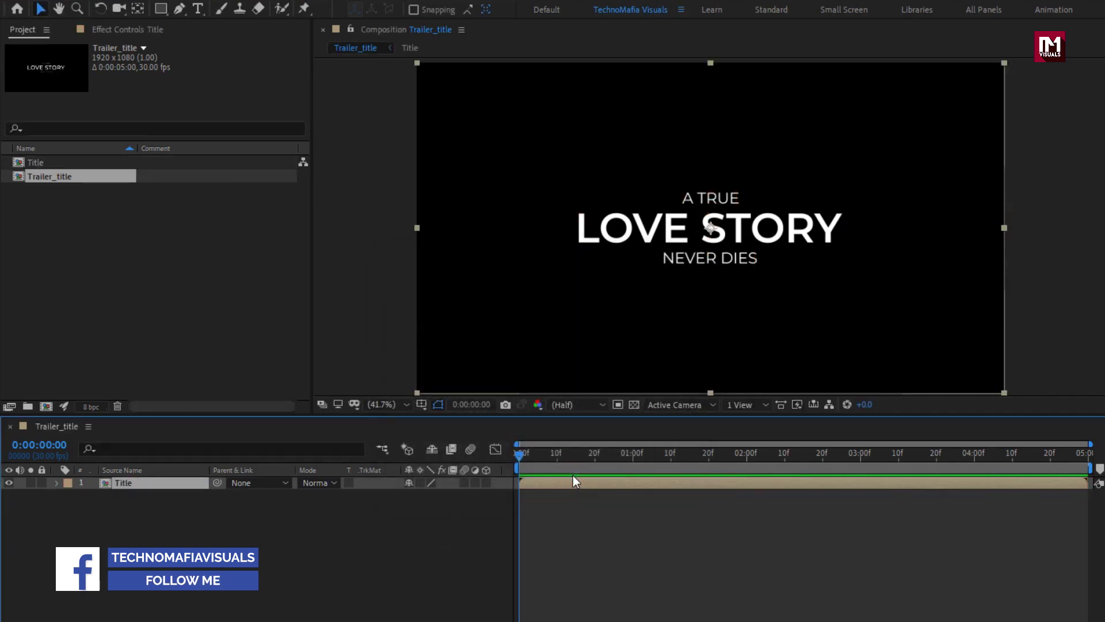
# Add a new black full-frame solid named Edge
pyautogui.rightClick(273, 534)
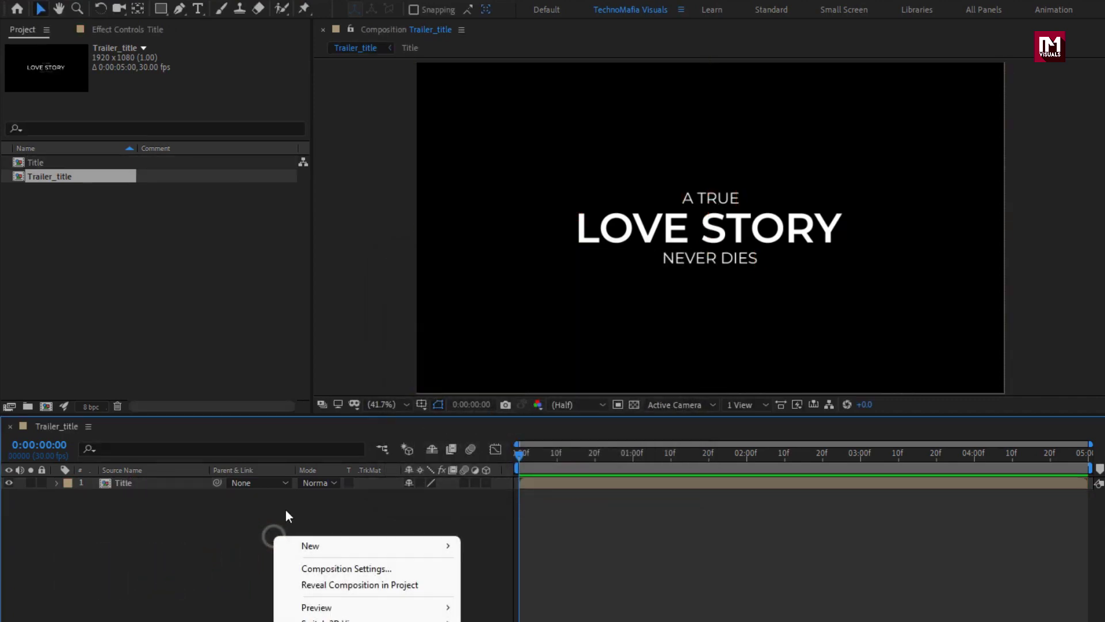
pyautogui.moveTo(444, 546)
pyautogui.click(529, 584)
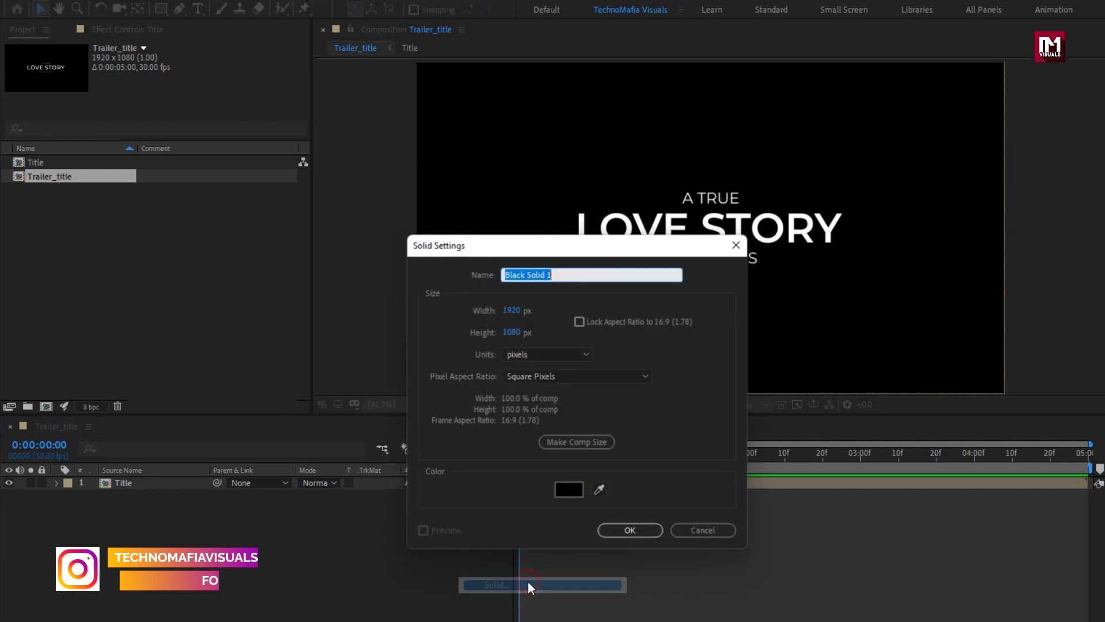
pyautogui.write('Edge')
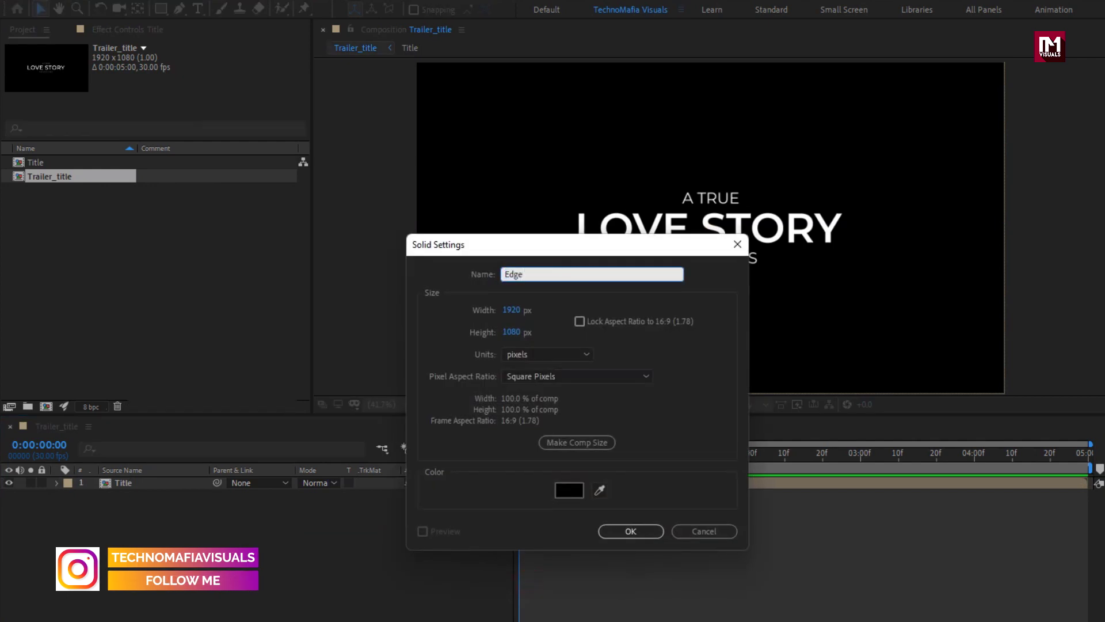
pyautogui.click(630, 531)
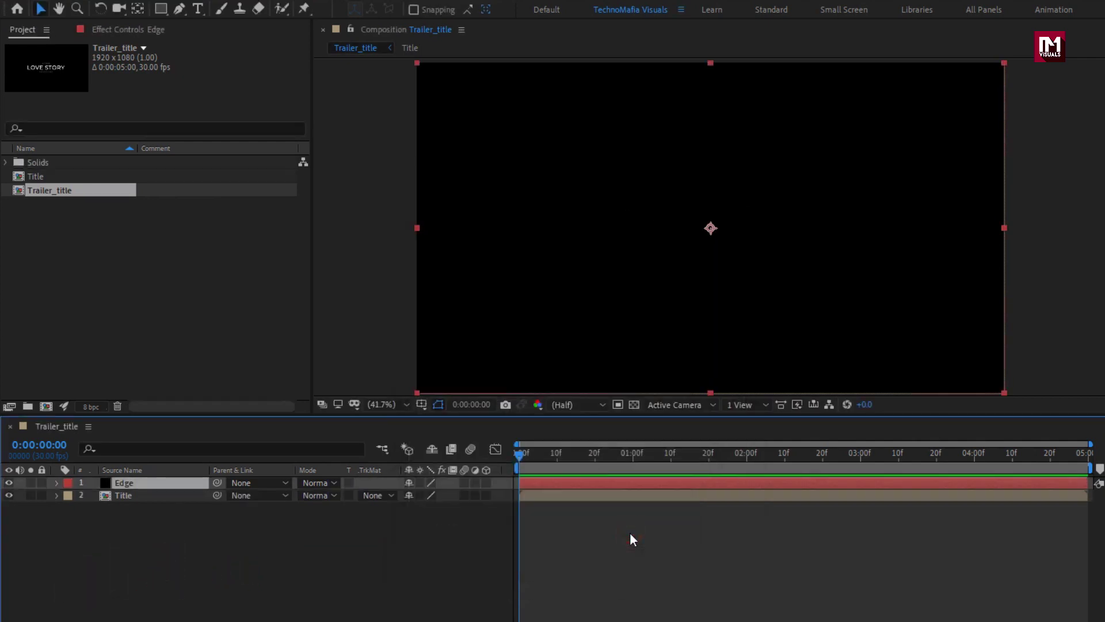
# Apply the Fill effect to the Edge solid, colouring it red
pyautogui.click(1104, 47)
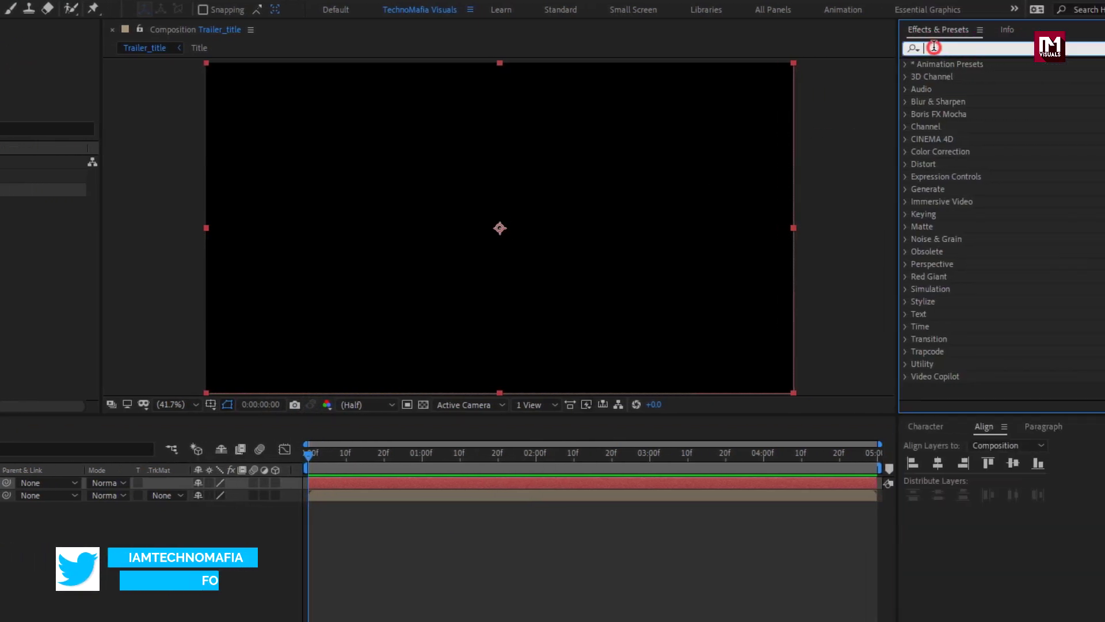
pyautogui.write('fill')
pyautogui.moveTo(956, 139); pyautogui.dragTo(430, 203)
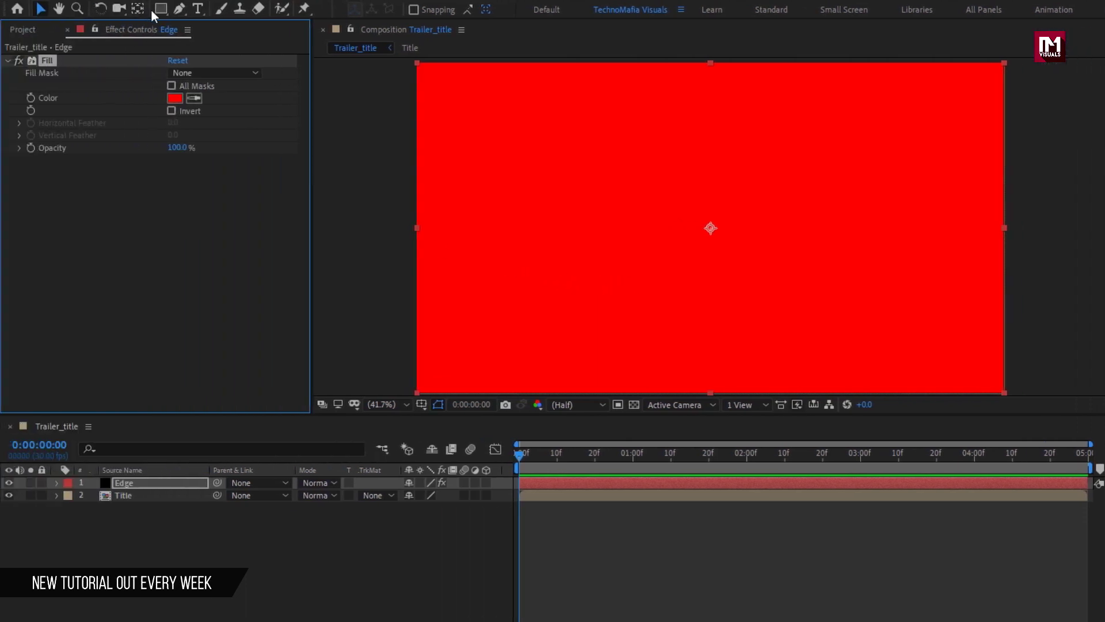
# Draw six ellipse masks scattered across the frame over the title
pyautogui.moveTo(161, 11); pyautogui.dragTo(250, 40)
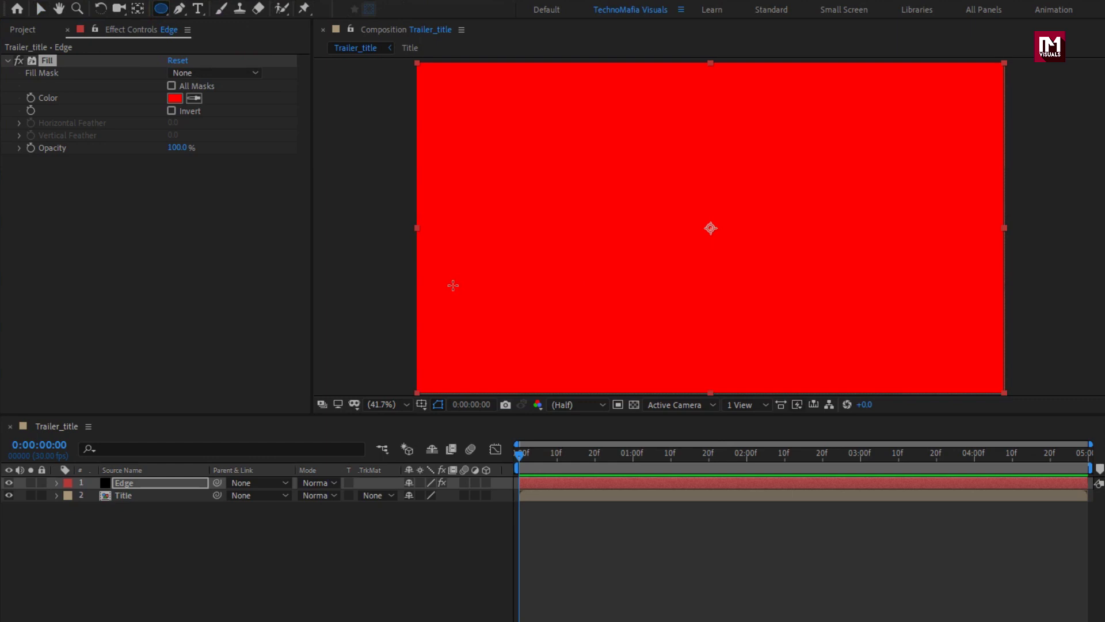
pyautogui.moveTo(440, 260); pyautogui.dragTo(573, 325)
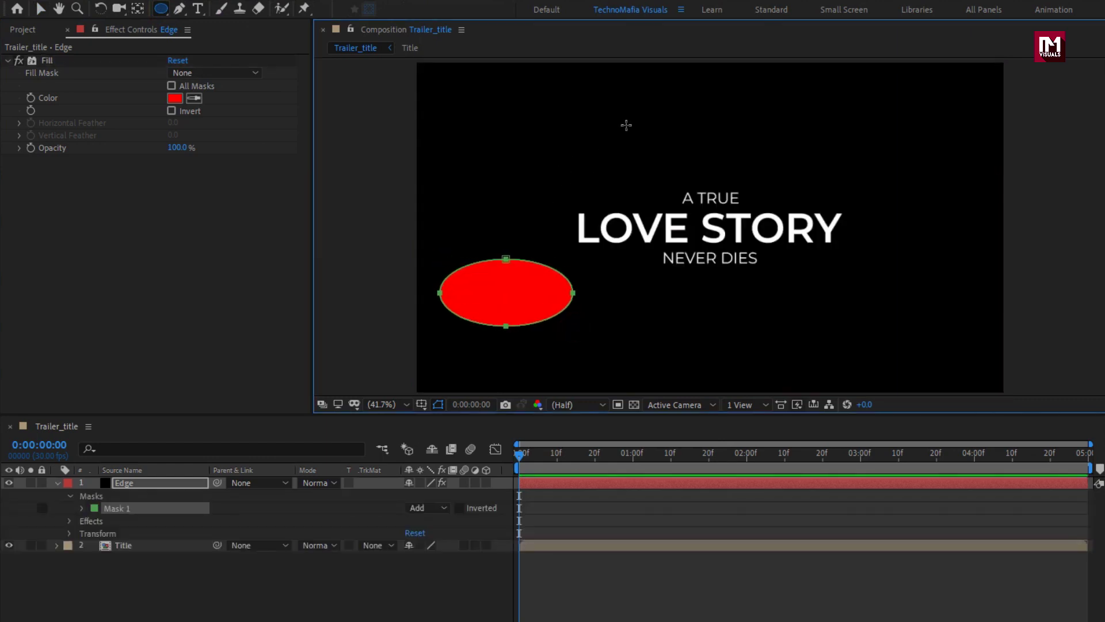
pyautogui.moveTo(626, 123); pyautogui.dragTo(699, 294)
pyautogui.moveTo(869, 173); pyautogui.dragTo(728, 238)
pyautogui.moveTo(918, 299); pyautogui.dragTo(692, 381)
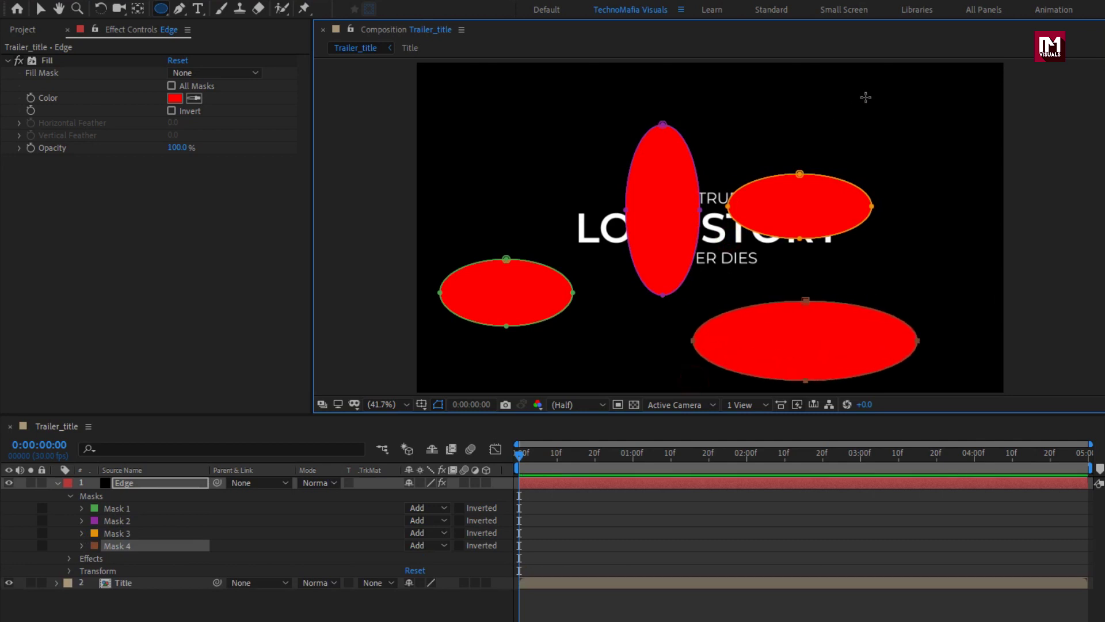
pyautogui.moveTo(922, 91); pyautogui.dragTo(980, 208)
pyautogui.moveTo(451, 89)
pyautogui.mouseDown()
pyautogui.moveTo(506, 128)
pyautogui.moveTo(571, 208)
pyautogui.mouseUp()
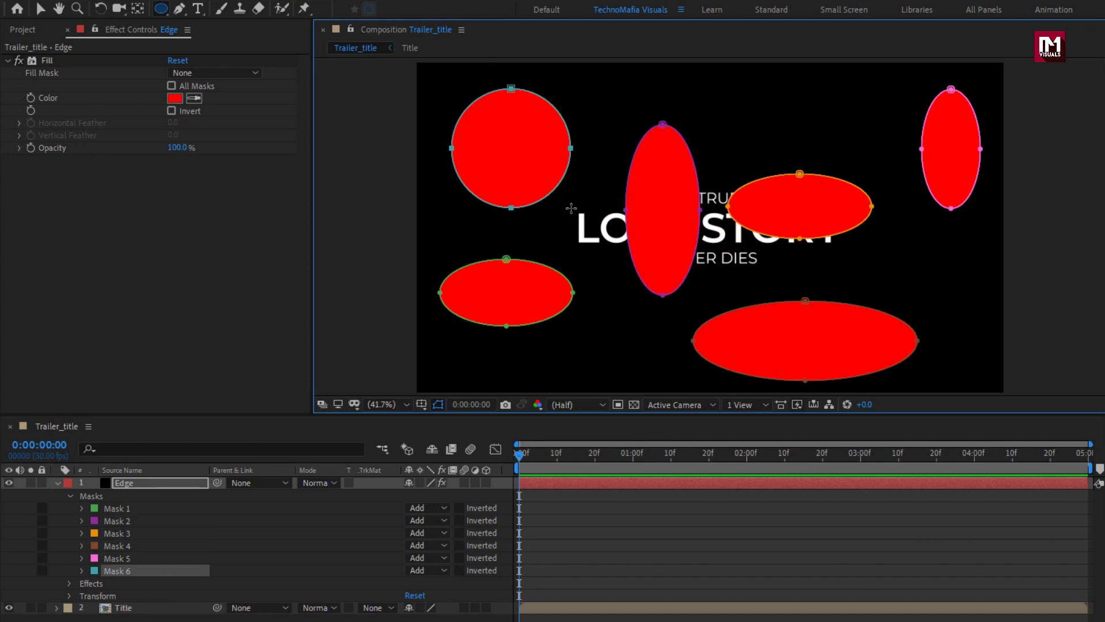
# Keyframe Mask 1 and Mask 2 expansion from hidden at the start to large ovals at the end
pyautogui.click(120, 508)
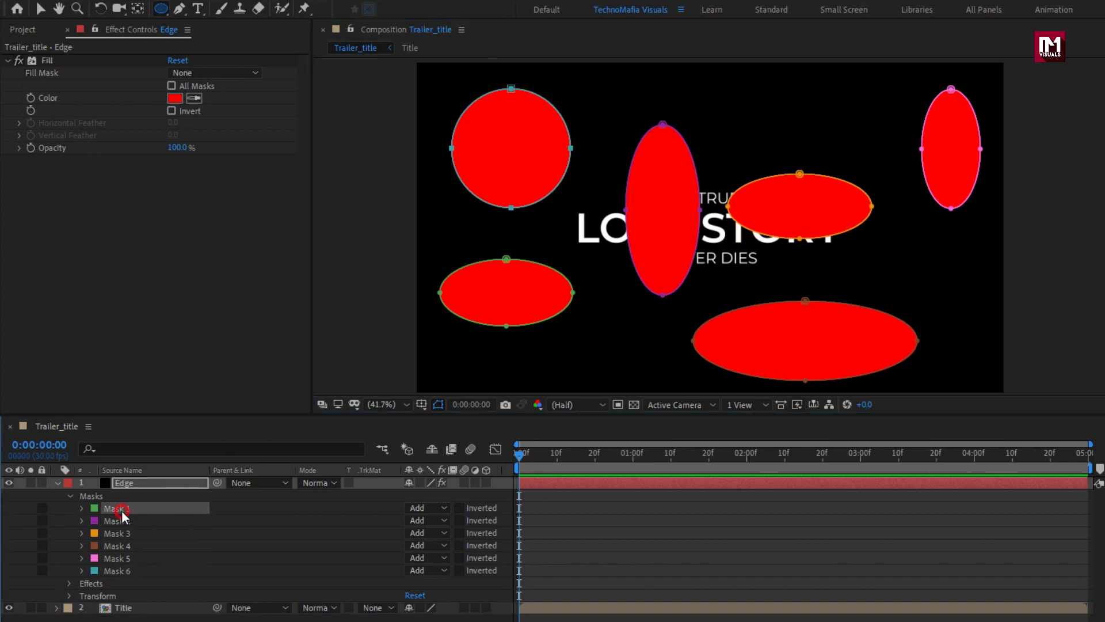
pyautogui.click(82, 509)
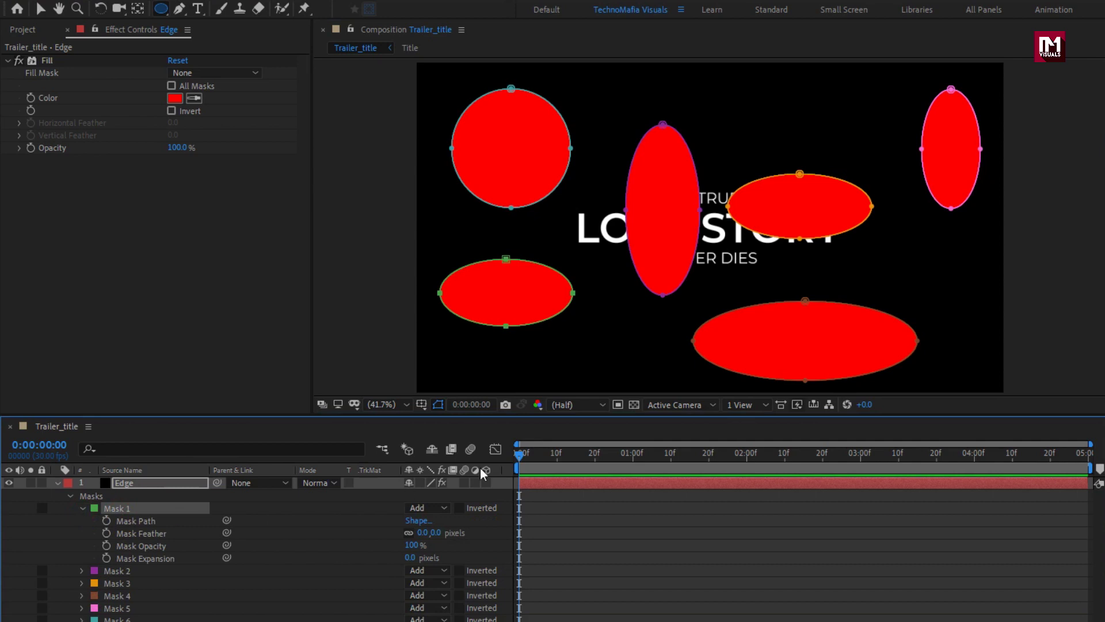
pyautogui.click(107, 559)
pyautogui.moveTo(406, 558); pyautogui.dragTo(335, 562)
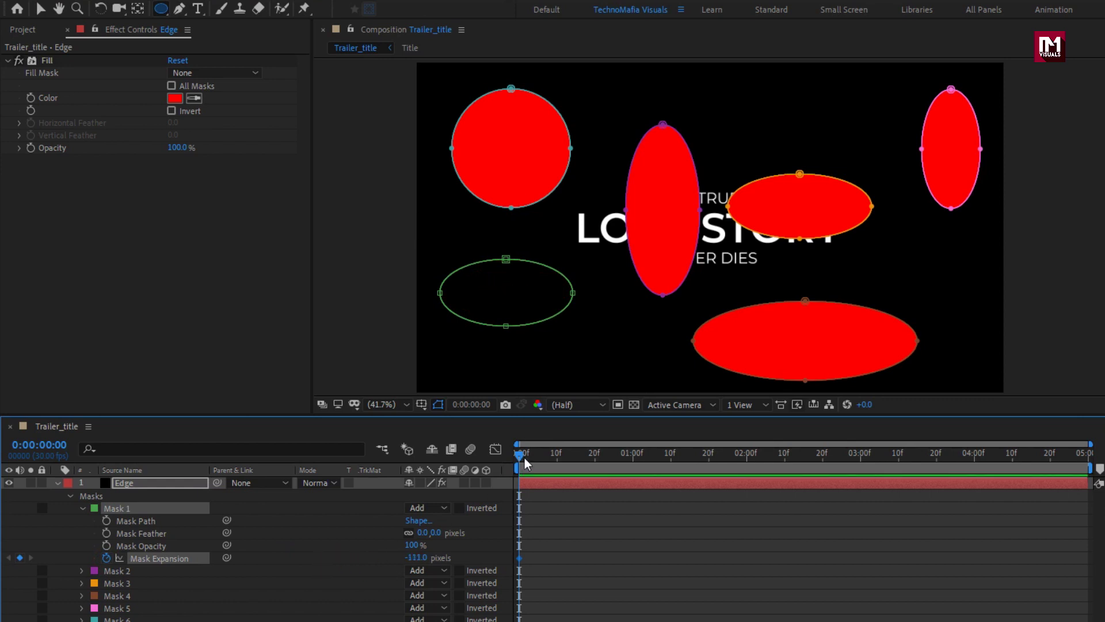
pyautogui.moveTo(522, 461); pyautogui.dragTo(1087, 459)
pyautogui.moveTo(414, 563); pyautogui.dragTo(629, 558)
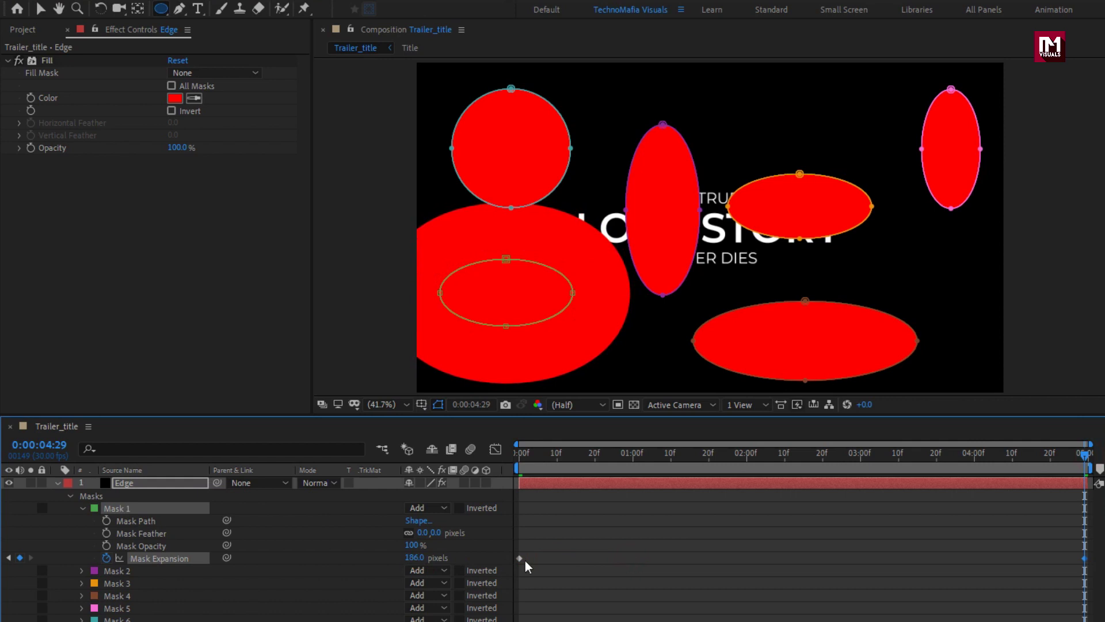
pyautogui.click(85, 510)
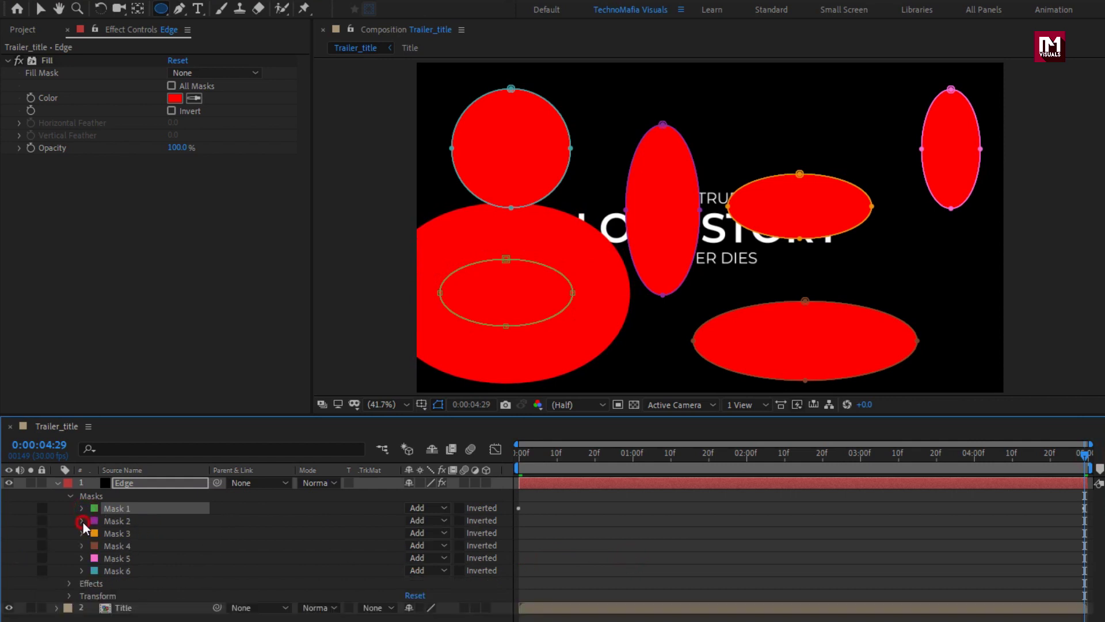
pyautogui.click(83, 521)
pyautogui.moveTo(530, 472); pyautogui.dragTo(519, 471)
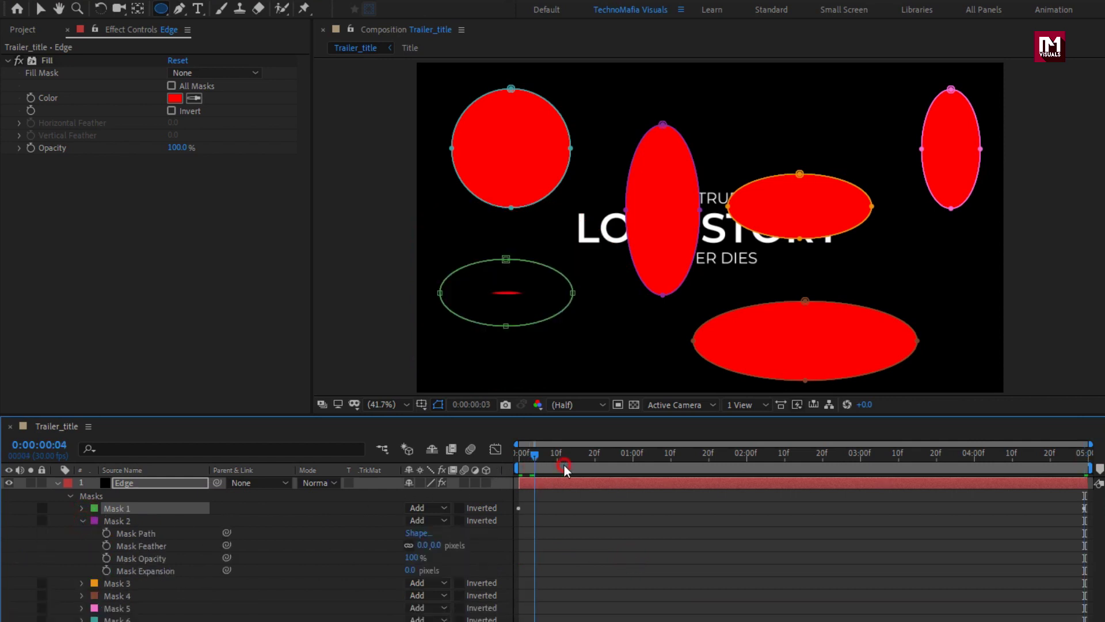
pyautogui.click(106, 570)
pyautogui.moveTo(407, 570); pyautogui.dragTo(305, 571)
pyautogui.moveTo(558, 463); pyautogui.dragTo(1088, 461)
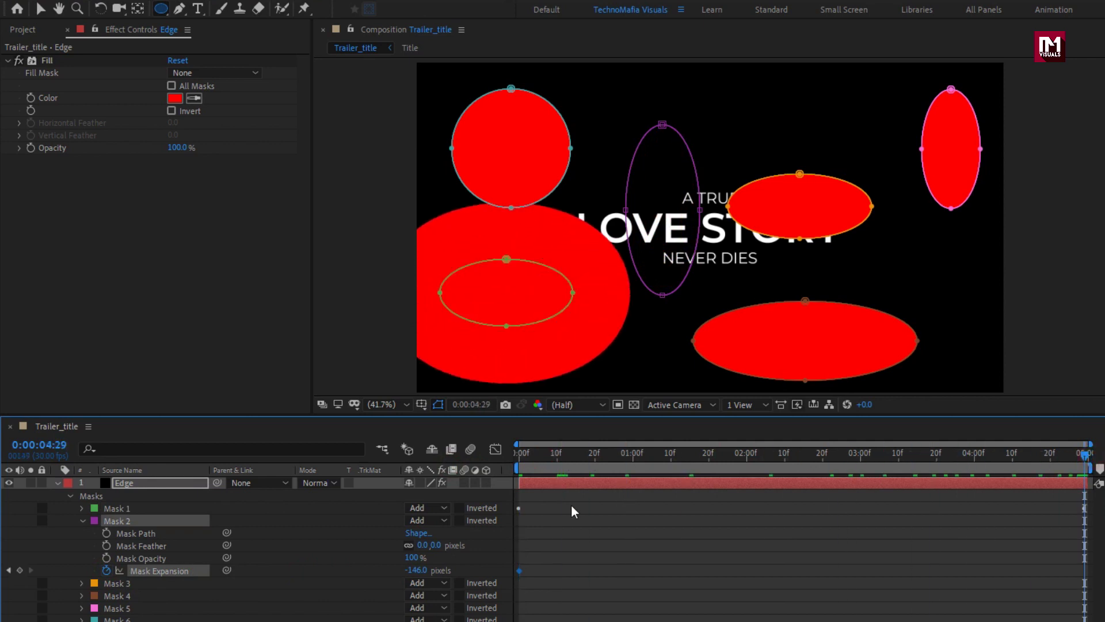
pyautogui.moveTo(441, 569); pyautogui.dragTo(639, 568)
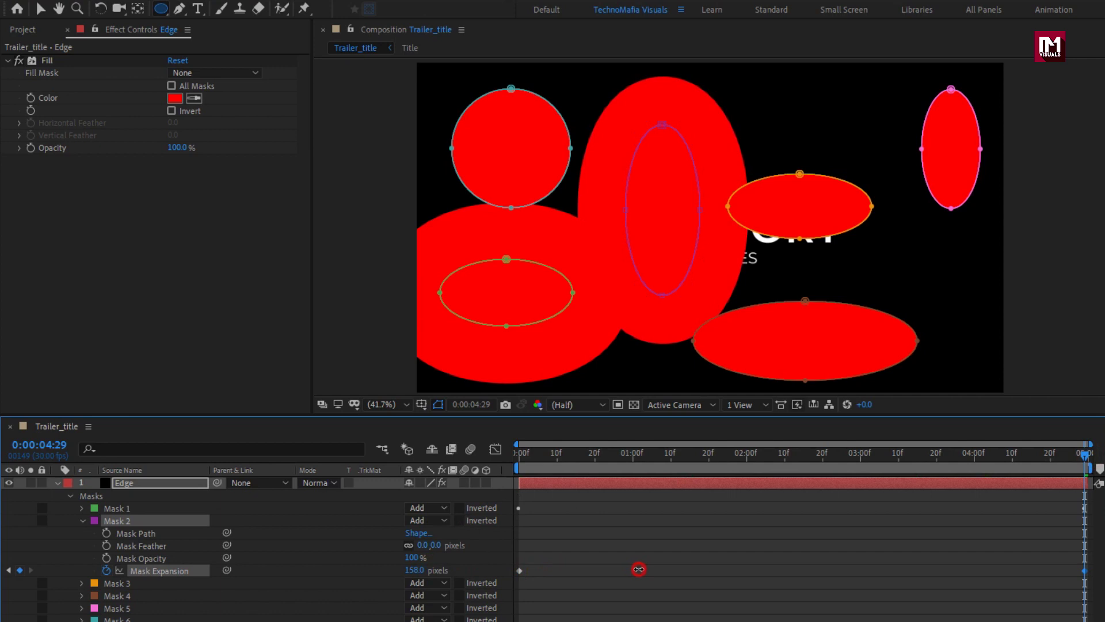
pyautogui.click(81, 520)
# Keyframe Mask 3 and Mask 4 expansion from hidden at the start, Mask 4 reaching 179 px
pyautogui.click(81, 533)
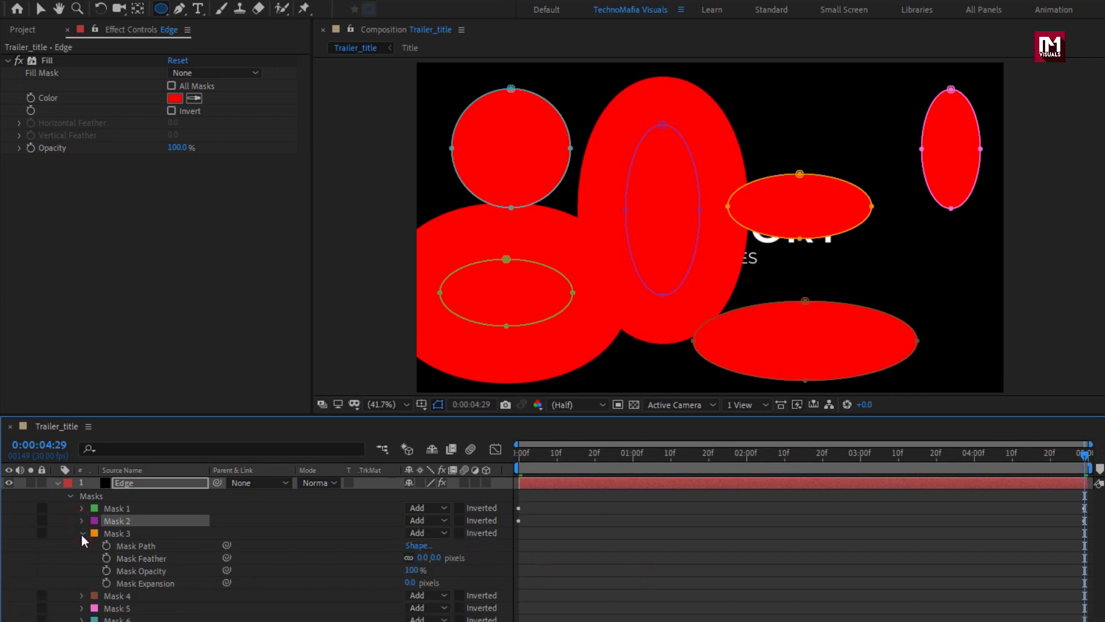
pyautogui.moveTo(413, 583); pyautogui.dragTo(590, 577)
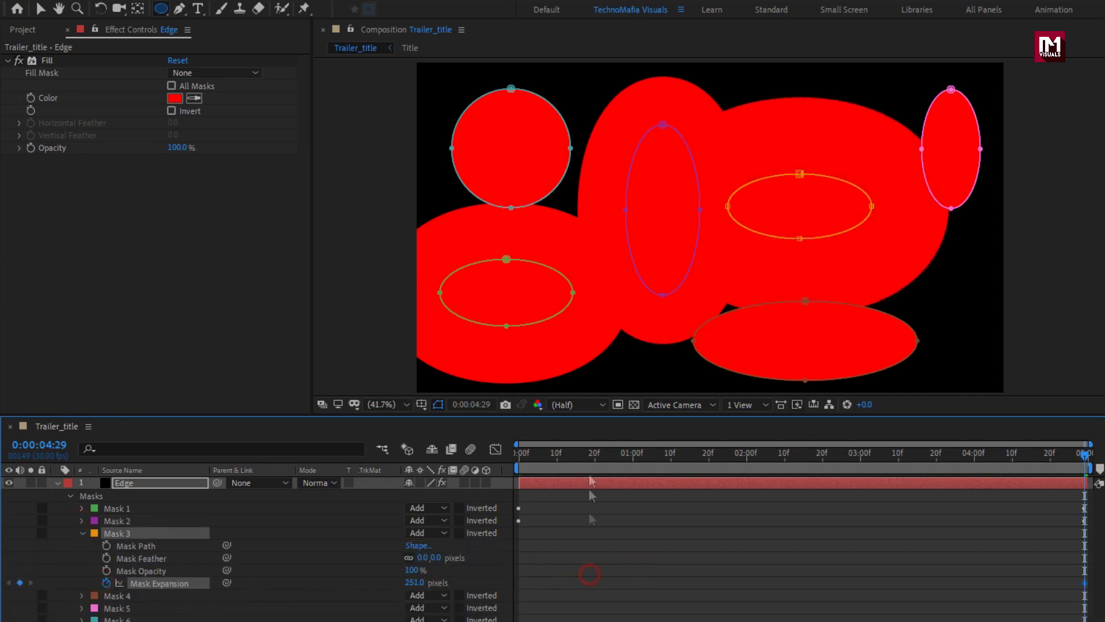
pyautogui.press('Home')
pyautogui.moveTo(406, 583); pyautogui.dragTo(141, 584)
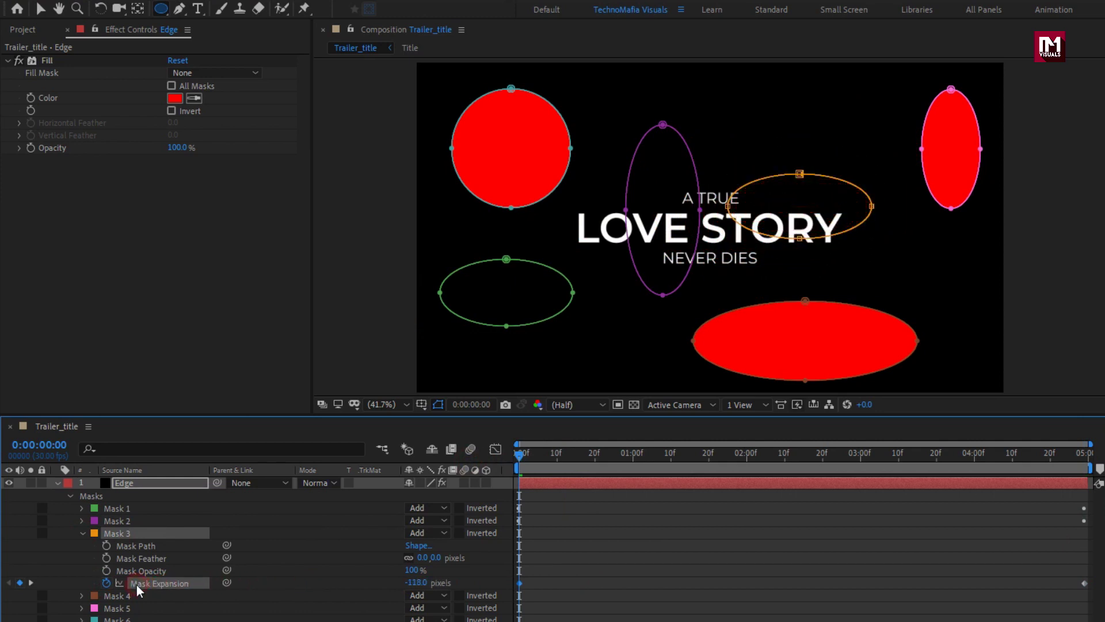
pyautogui.click(81, 532)
pyautogui.click(80, 545)
pyautogui.click(107, 595)
pyautogui.moveTo(410, 594); pyautogui.dragTo(296, 593)
pyautogui.press('End')
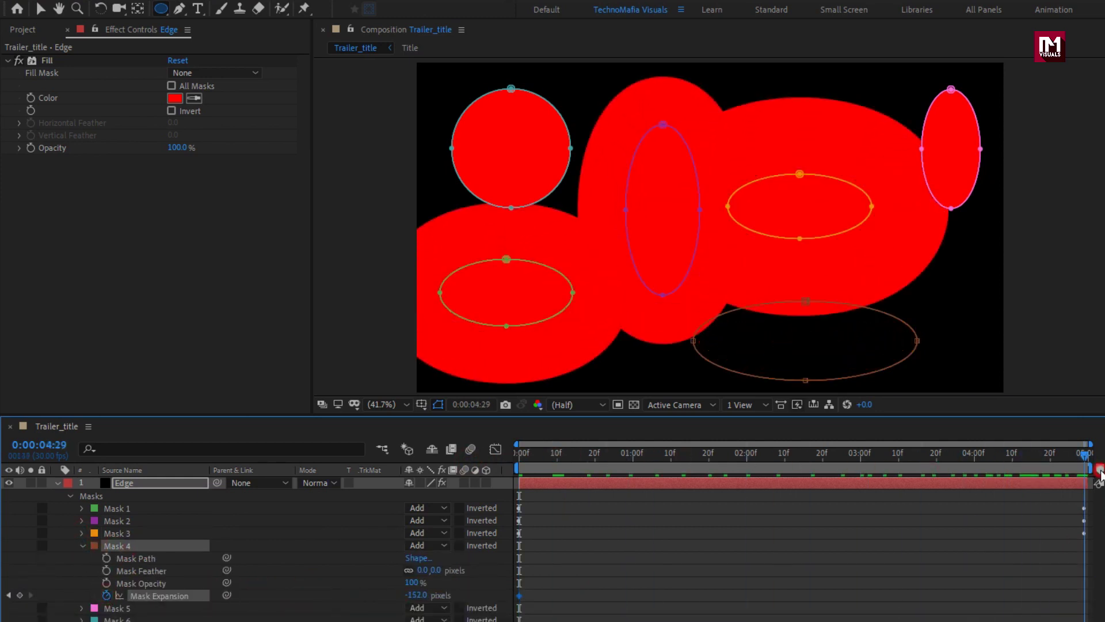
pyautogui.moveTo(412, 595); pyautogui.dragTo(646, 588)
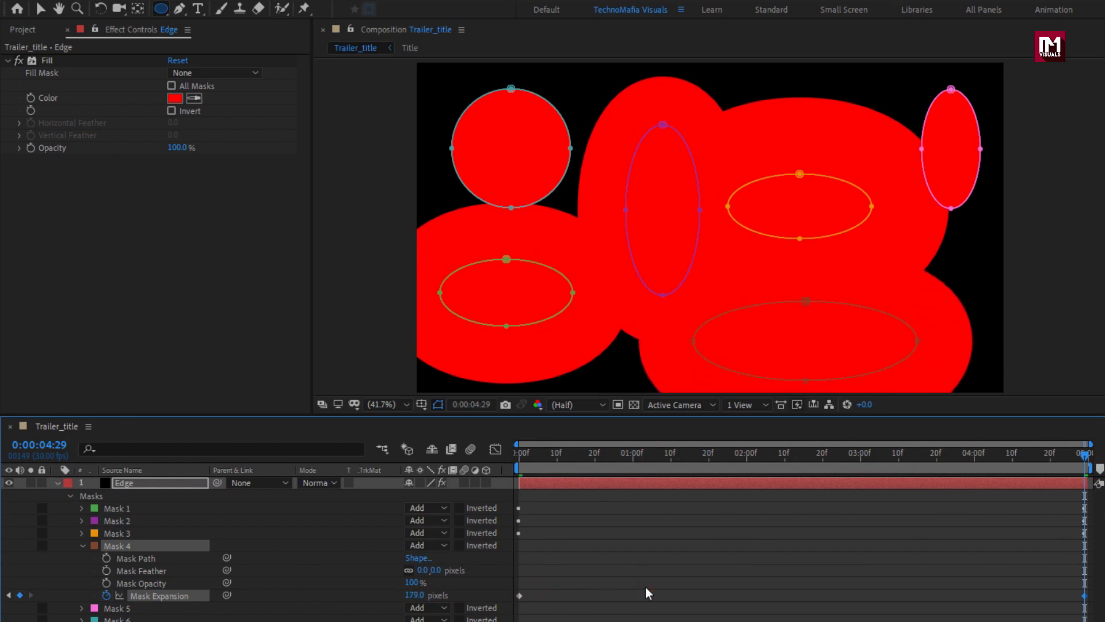
pyautogui.click(85, 547)
# Keyframe Masks 5 and 6 expanding from hidden to 204 px and 272 px at the end
pyautogui.click(80, 558)
pyautogui.click(107, 607)
pyautogui.moveTo(413, 608); pyautogui.dragTo(545, 595)
pyautogui.press('Home')
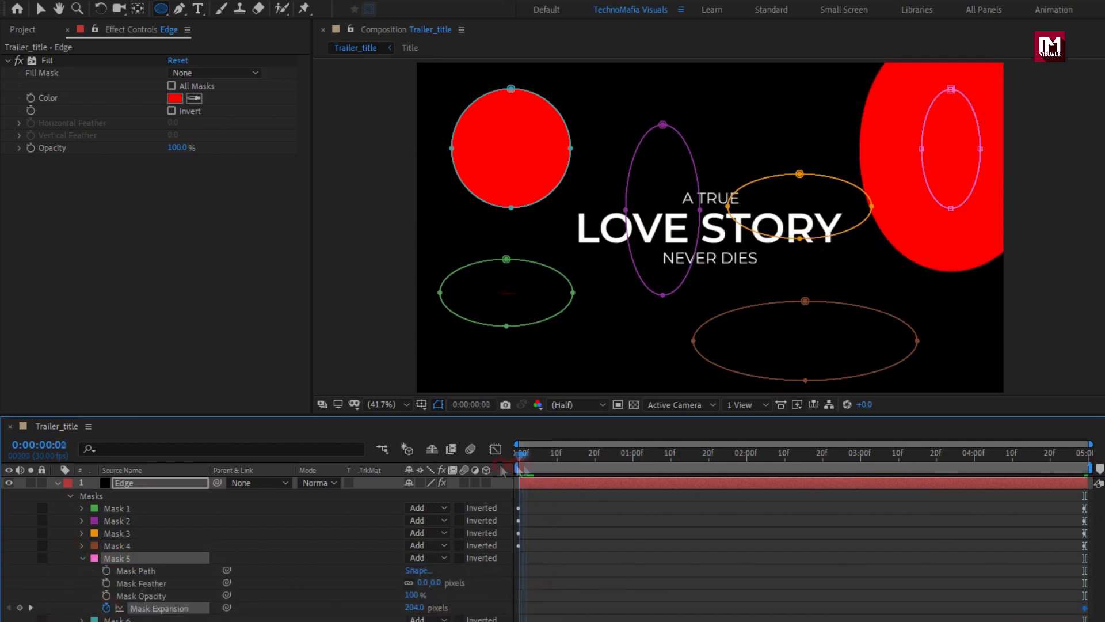
pyautogui.moveTo(415, 607); pyautogui.dragTo(242, 604)
pyautogui.click(83, 558)
pyautogui.click(81, 570)
pyautogui.moveTo(416, 619); pyautogui.dragTo(284, 621)
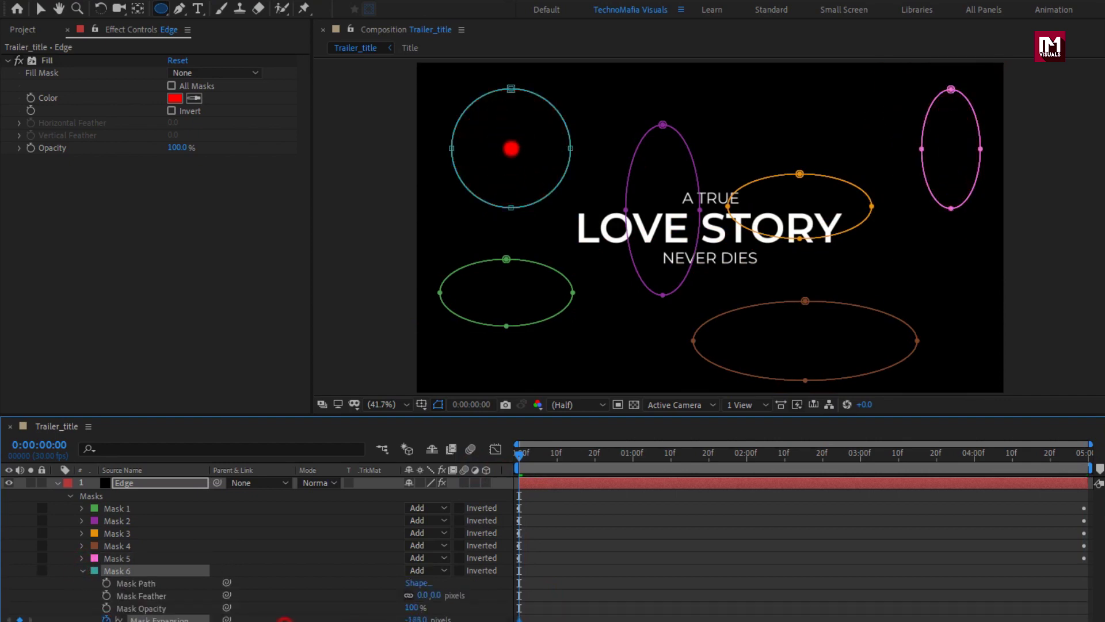
pyautogui.moveTo(545, 461); pyautogui.dragTo(1085, 456)
pyautogui.moveTo(415, 619); pyautogui.dragTo(722, 586)
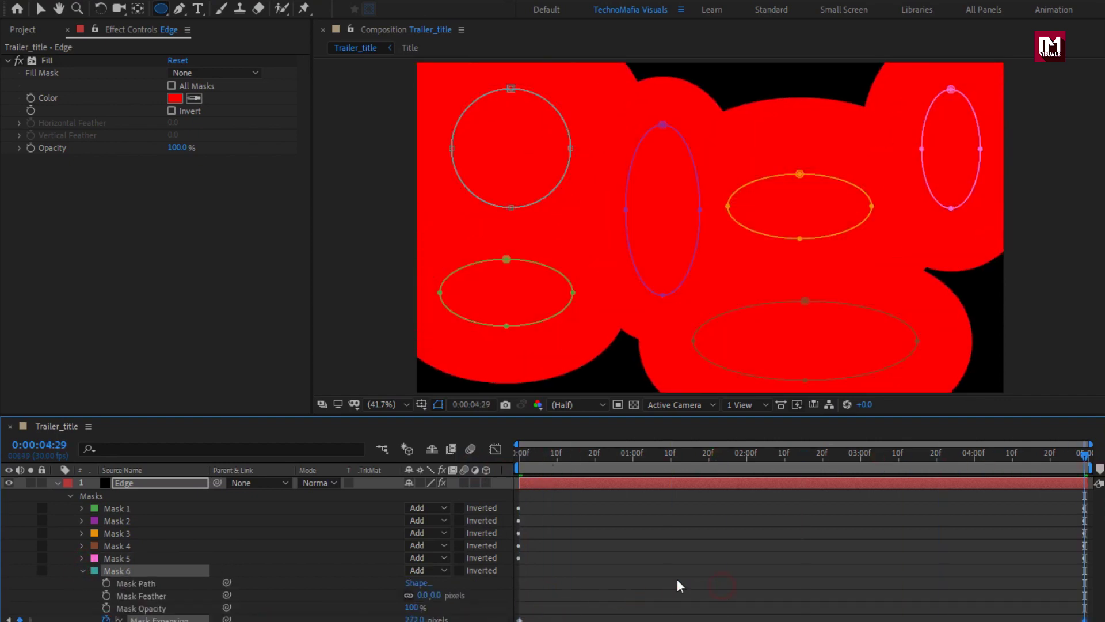
pyautogui.click(81, 571)
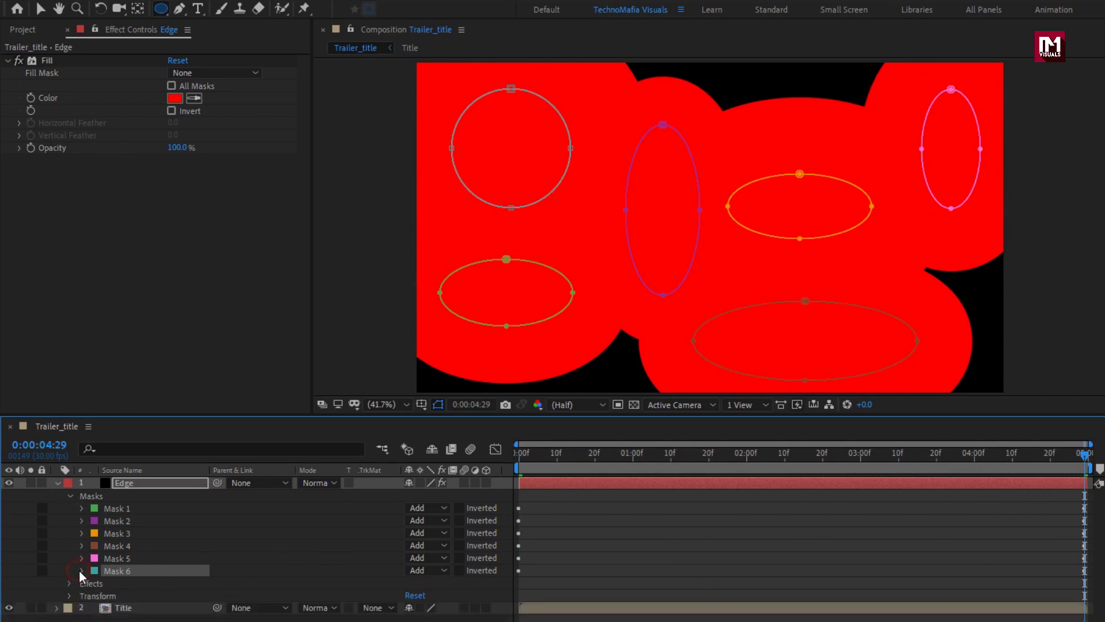
# Apply the Roughen Edges effect to the Edge layer
pyautogui.moveTo(531, 467); pyautogui.dragTo(873, 466)
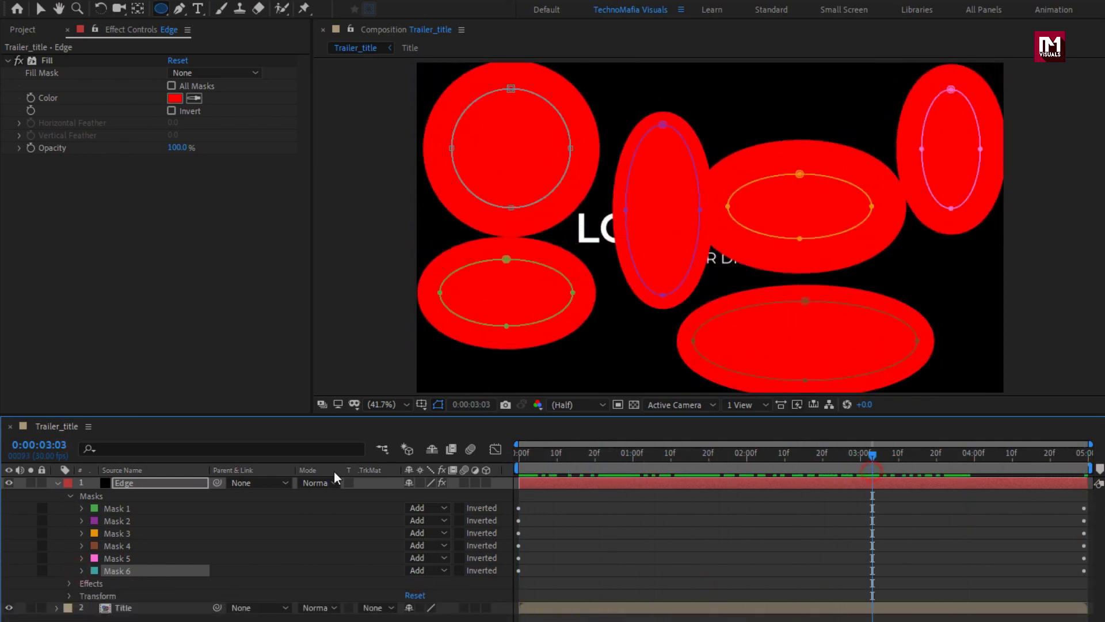
pyautogui.click(157, 486)
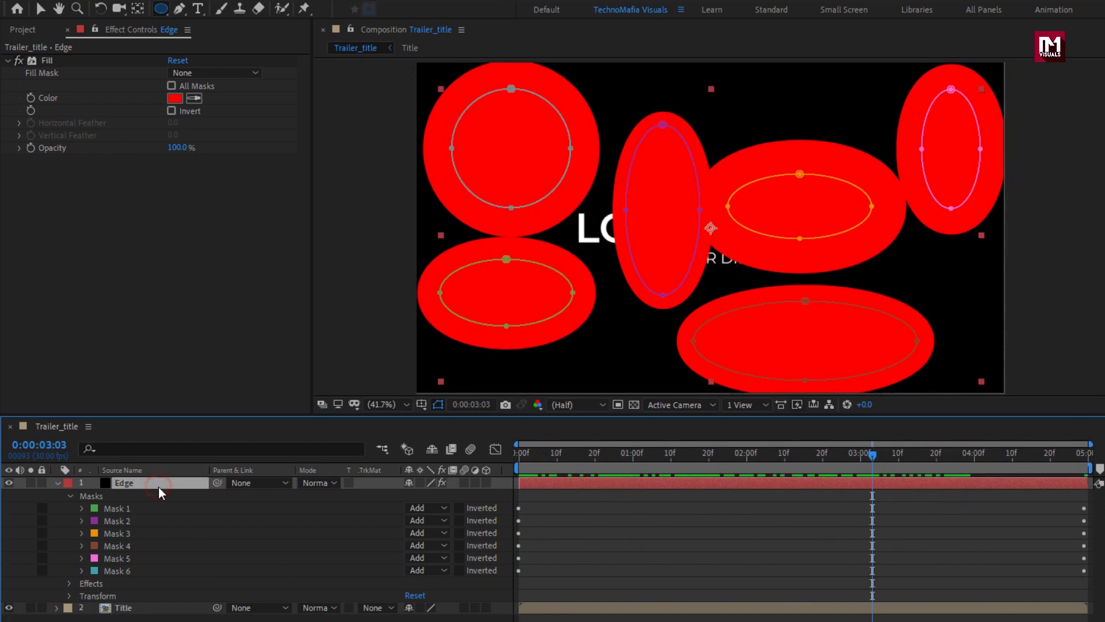
pyautogui.click(59, 484)
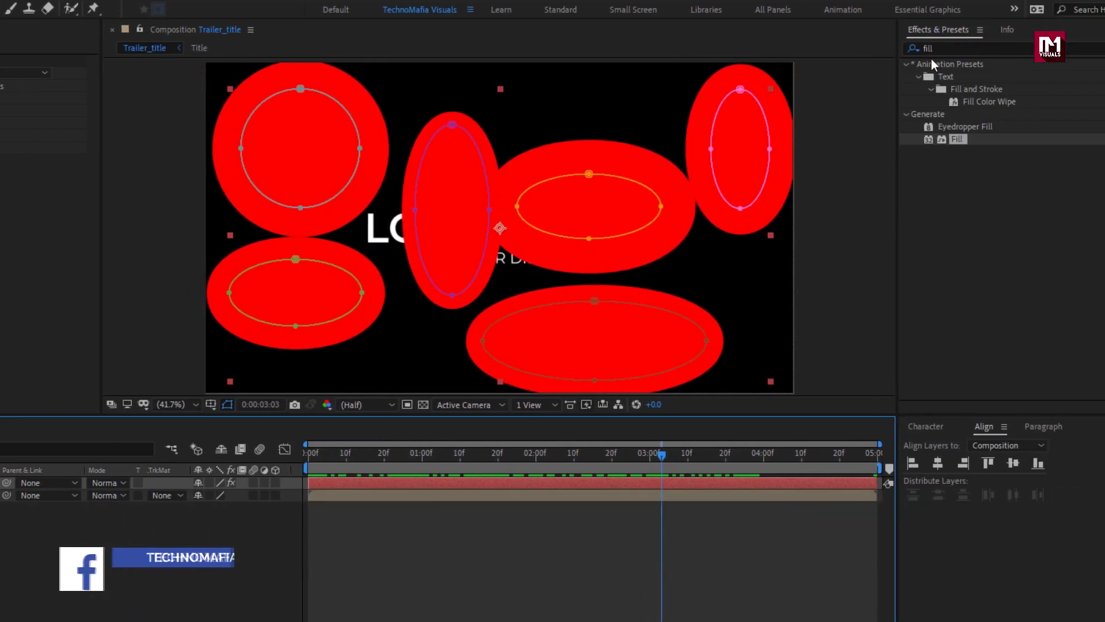
pyautogui.click(872, 57)
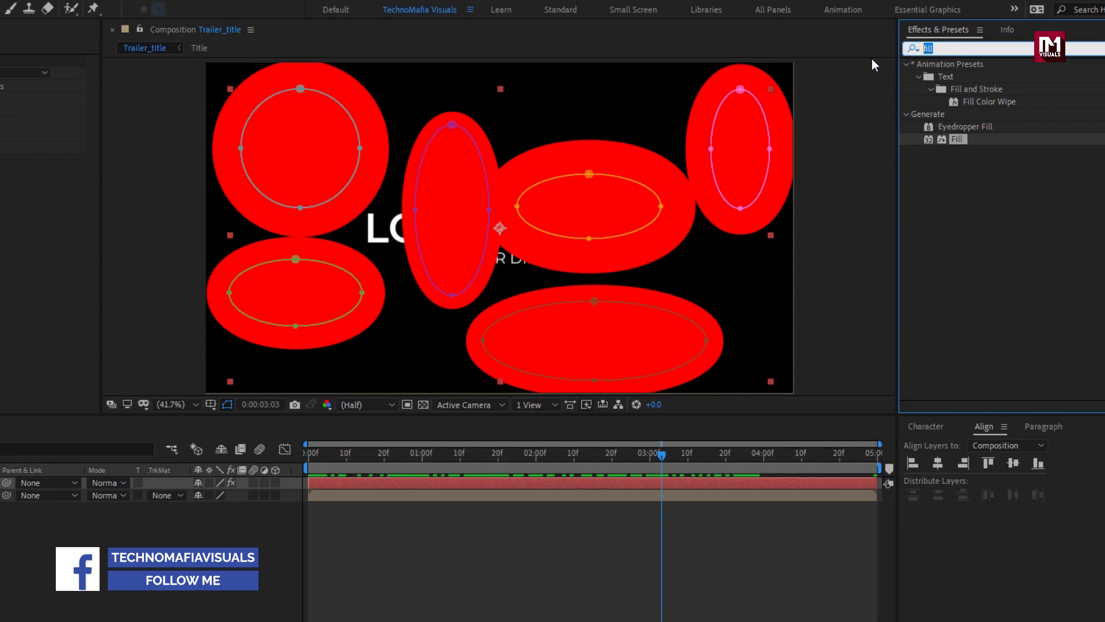
pyautogui.write('roug')
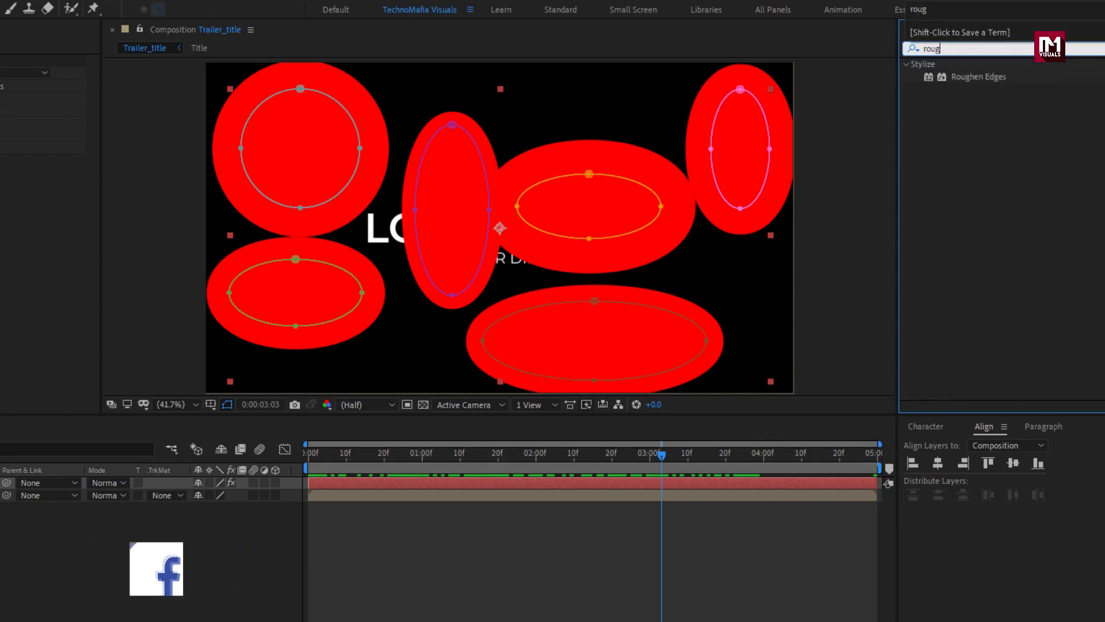
pyautogui.moveTo(992, 74); pyautogui.dragTo(601, 208)
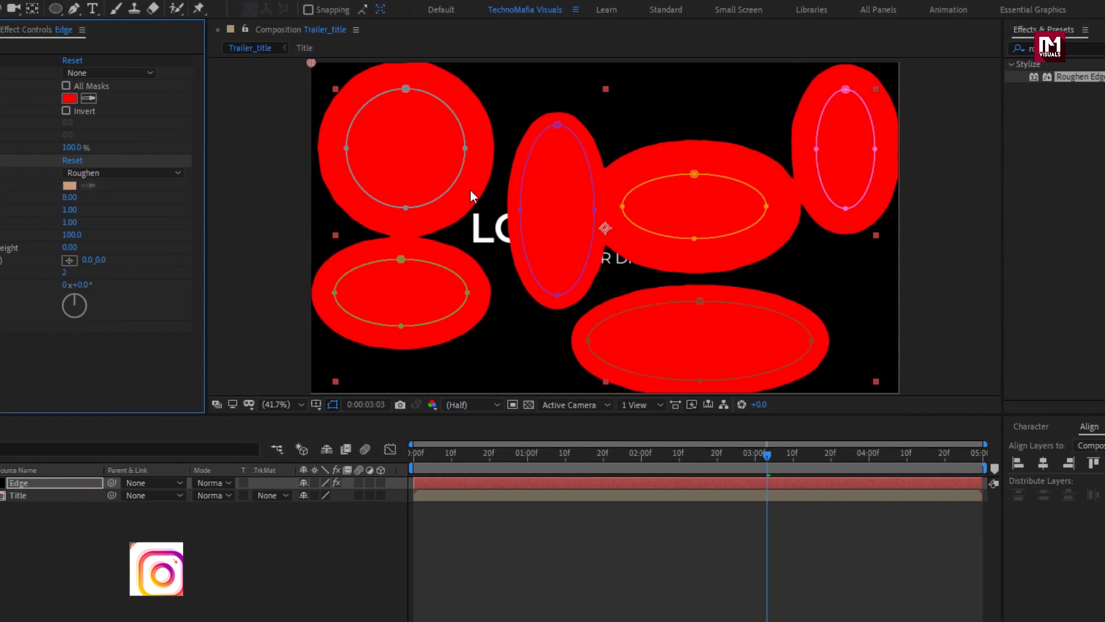
# Set Roughen Edges Border to 150 and Edge Sharpness to 0.70
pyautogui.click(69, 197)
pyautogui.write('150')
pyautogui.press('Return')
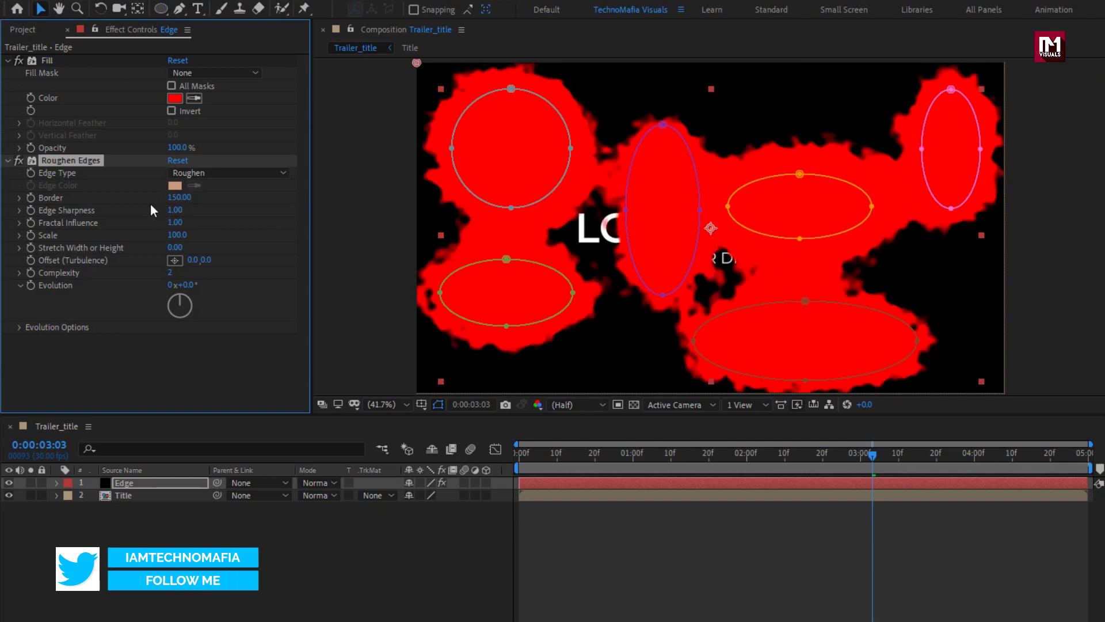
pyautogui.write('0.7')
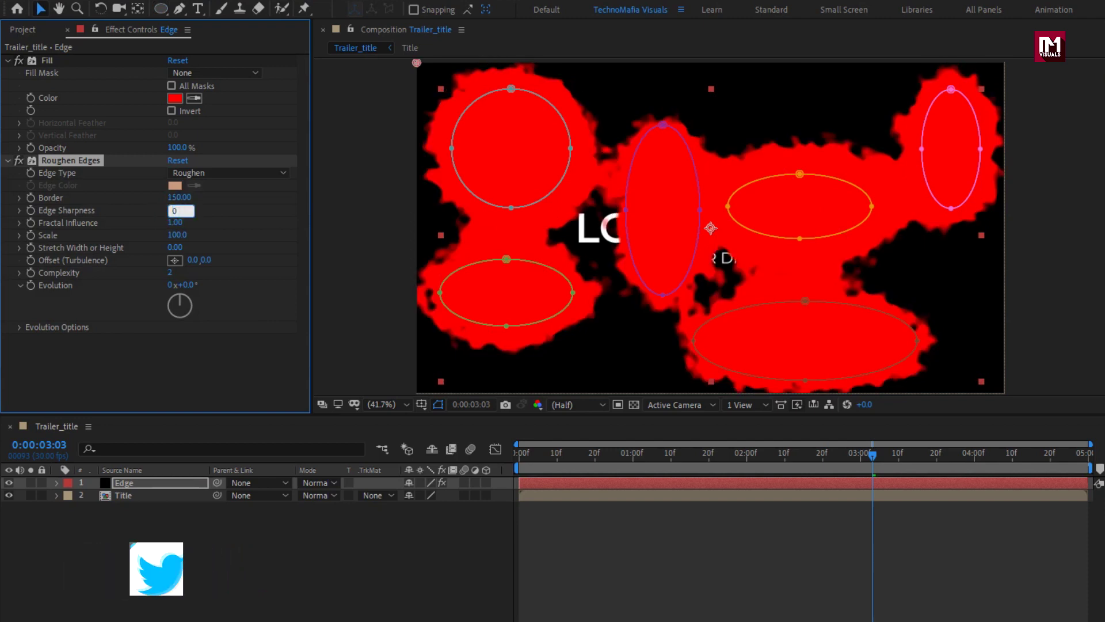
pyautogui.press('Return')
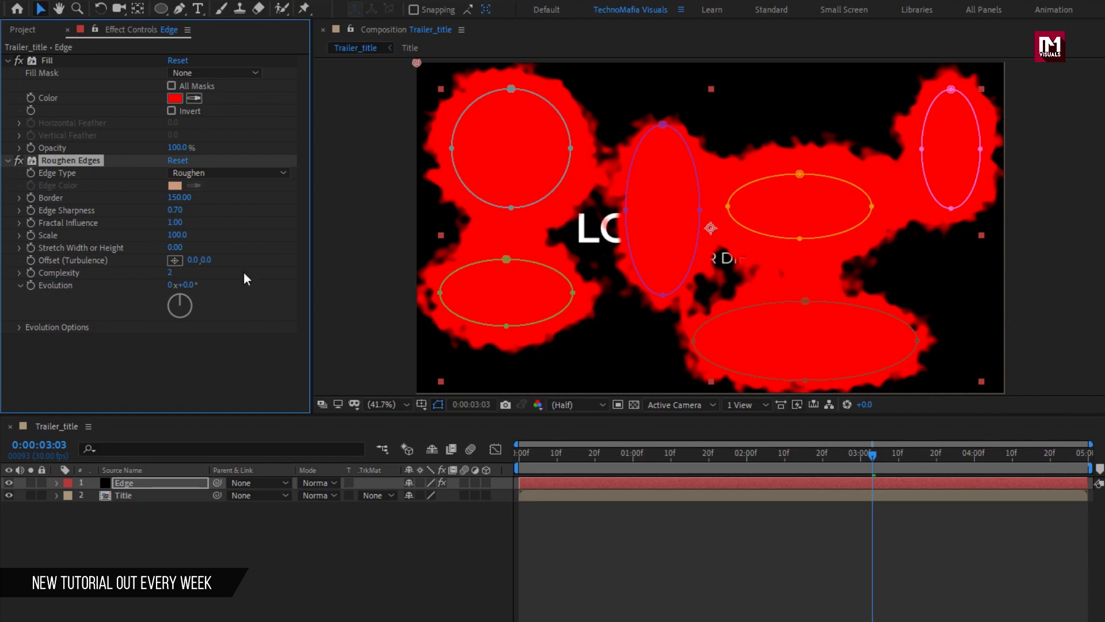
pyautogui.moveTo(607, 458); pyautogui.dragTo(679, 480)
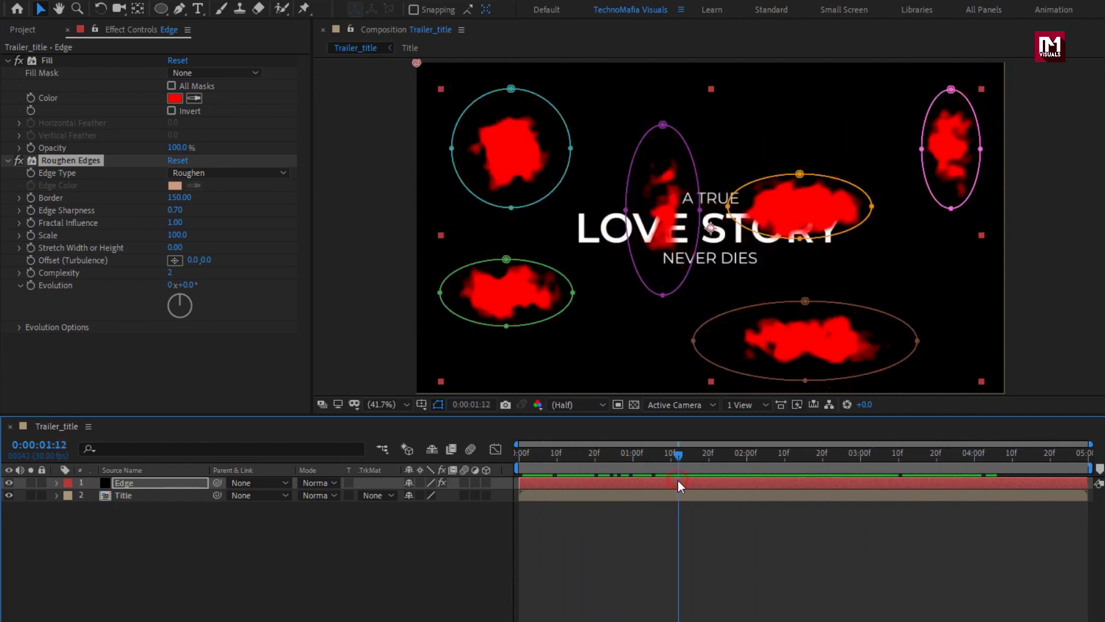
# Set the Title layer's track matte to Alpha Matte 'Edge' and scrub to preview the reveal
pyautogui.click(124, 496)
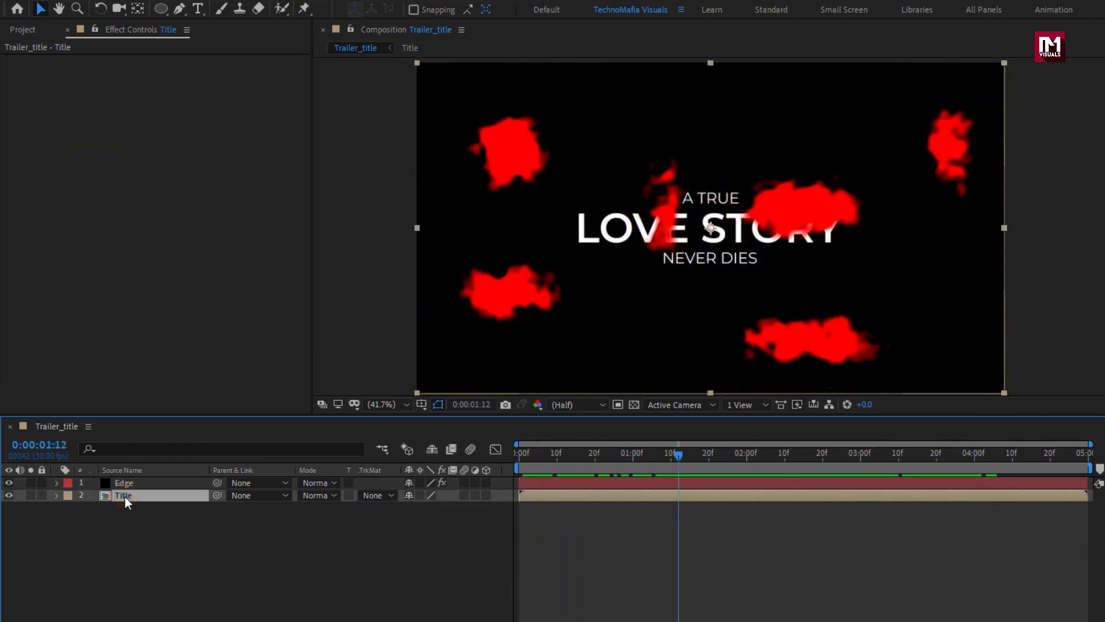
pyautogui.click(379, 495)
pyautogui.click(444, 529)
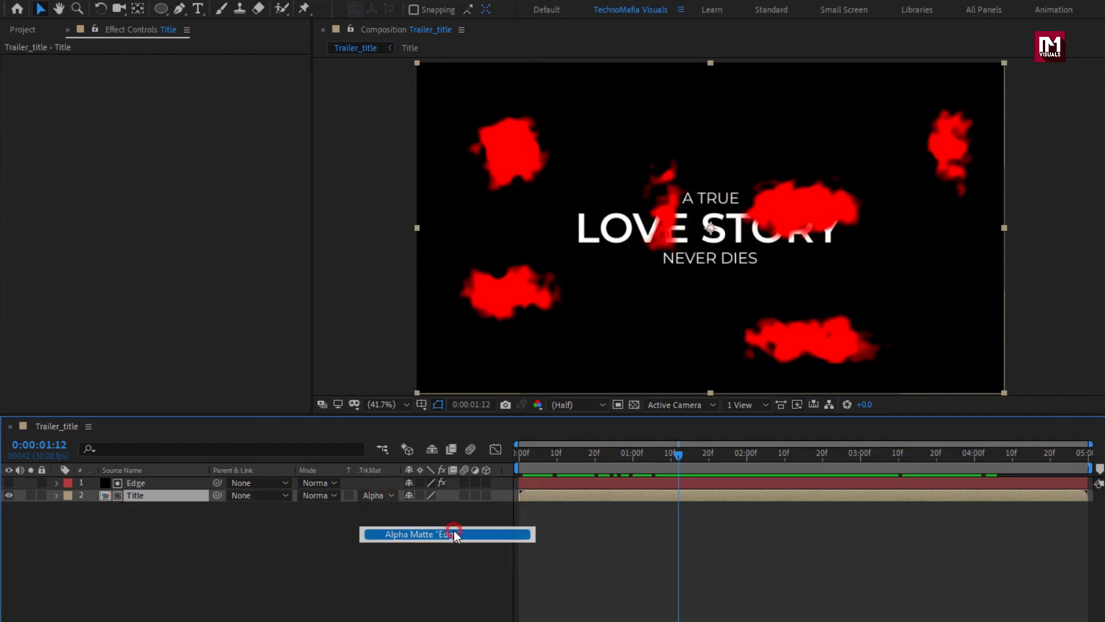
pyautogui.click(552, 458)
pyautogui.moveTo(579, 461); pyautogui.dragTo(868, 474)
# Pre-compose the Title and Edge layers into a comp named Main_title
pyautogui.click(144, 506)
pyautogui.click(138, 494)
pyautogui.keyDown('shift'); pyautogui.click(133, 482); pyautogui.keyUp('shift')
pyautogui.rightClick(135, 480)
pyautogui.click(170, 415)
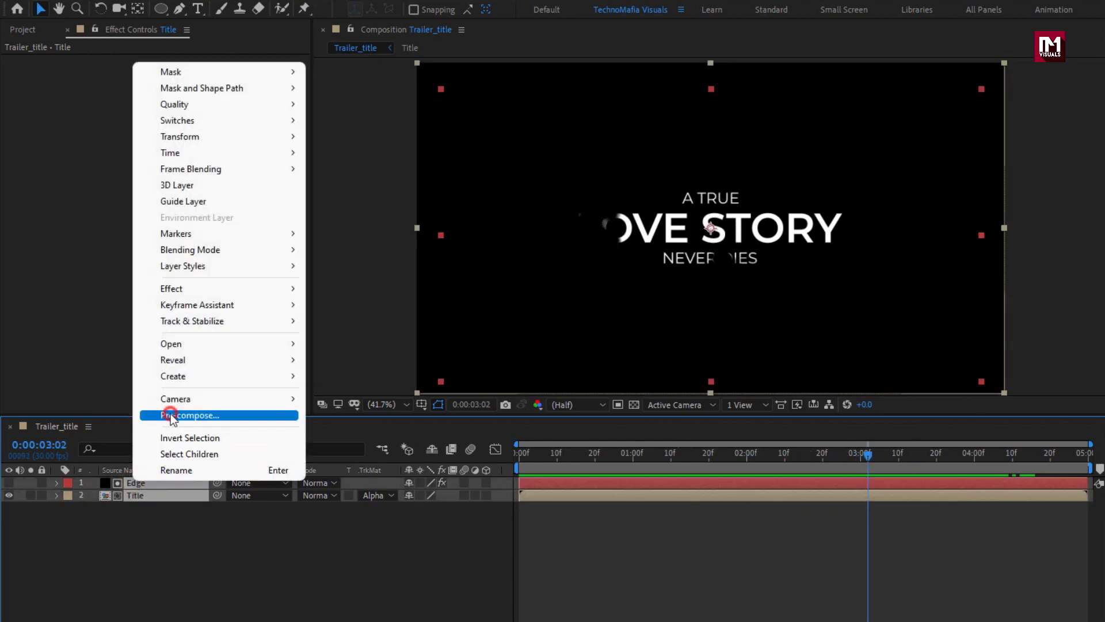
pyautogui.write('Main_title')
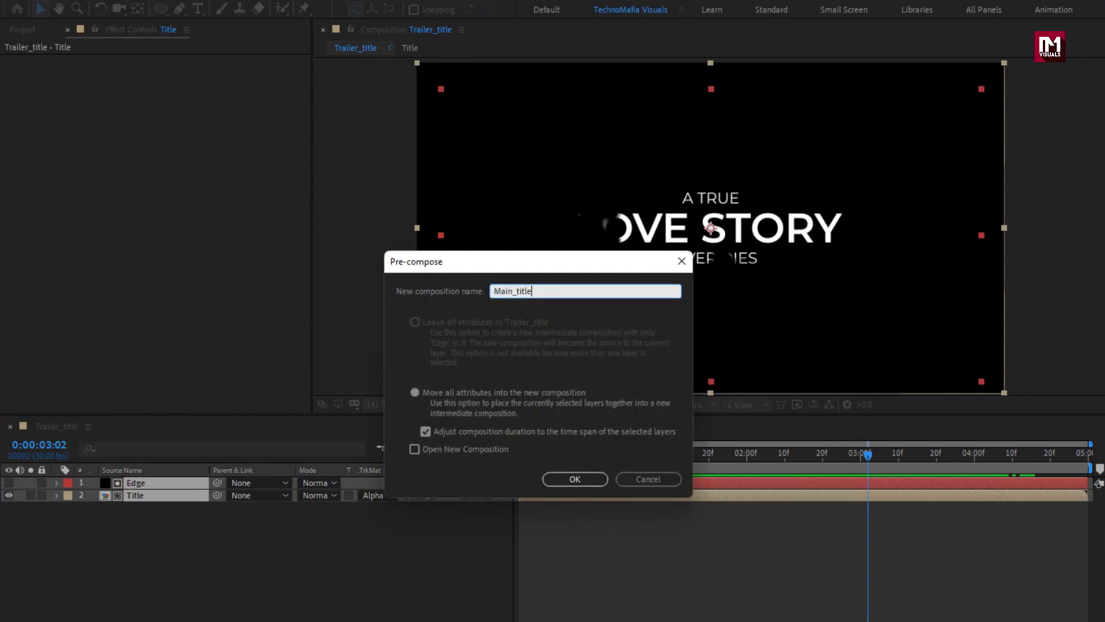
pyautogui.click(563, 479)
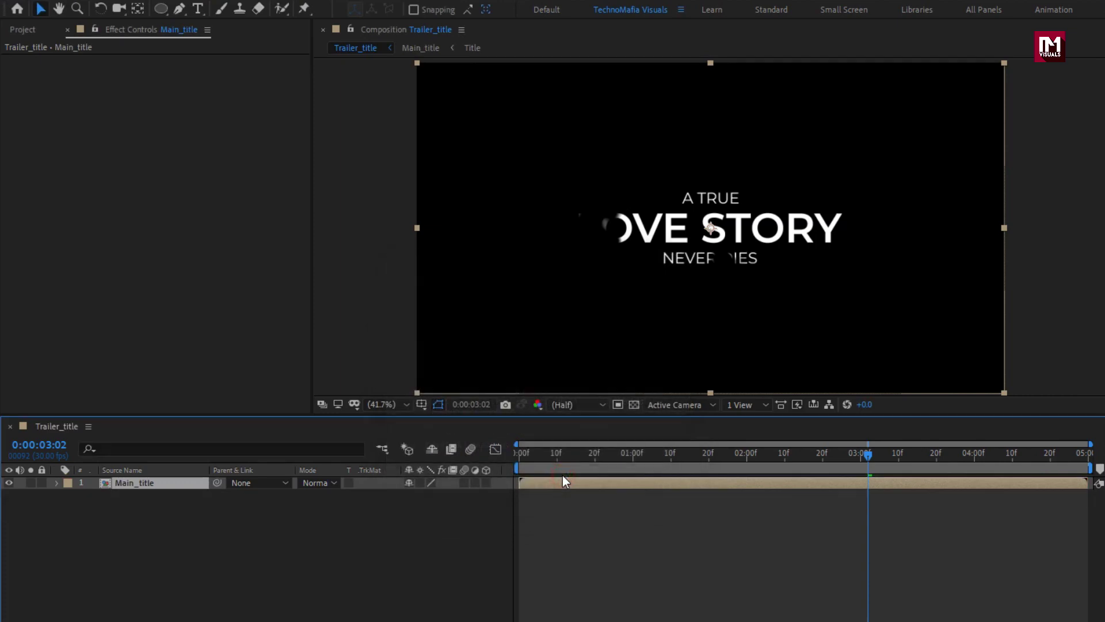
pyautogui.click(144, 564)
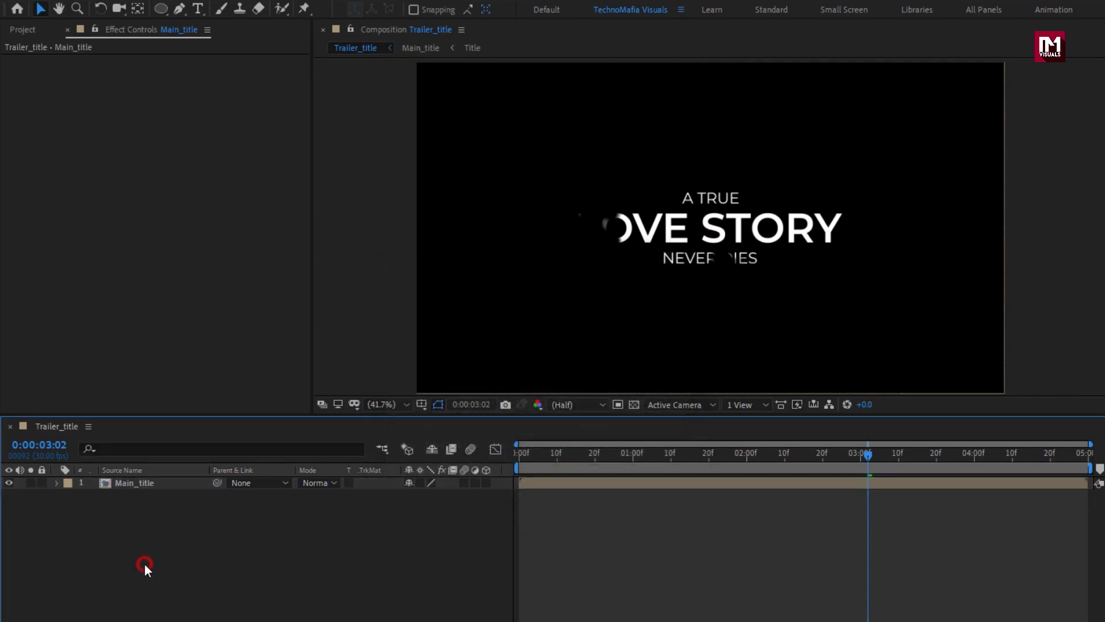
pyautogui.rightClick(153, 541)
# Create a new solid layer named BG
pyautogui.moveTo(297, 555)
pyautogui.click(395, 588)
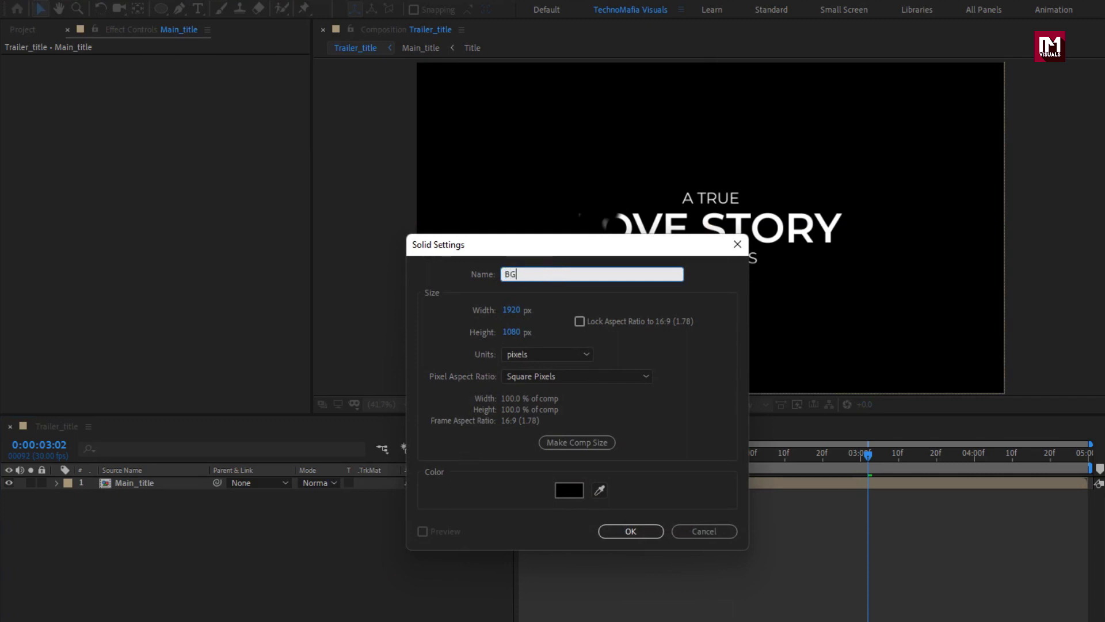
pyautogui.write('BG')
pyautogui.click(628, 531)
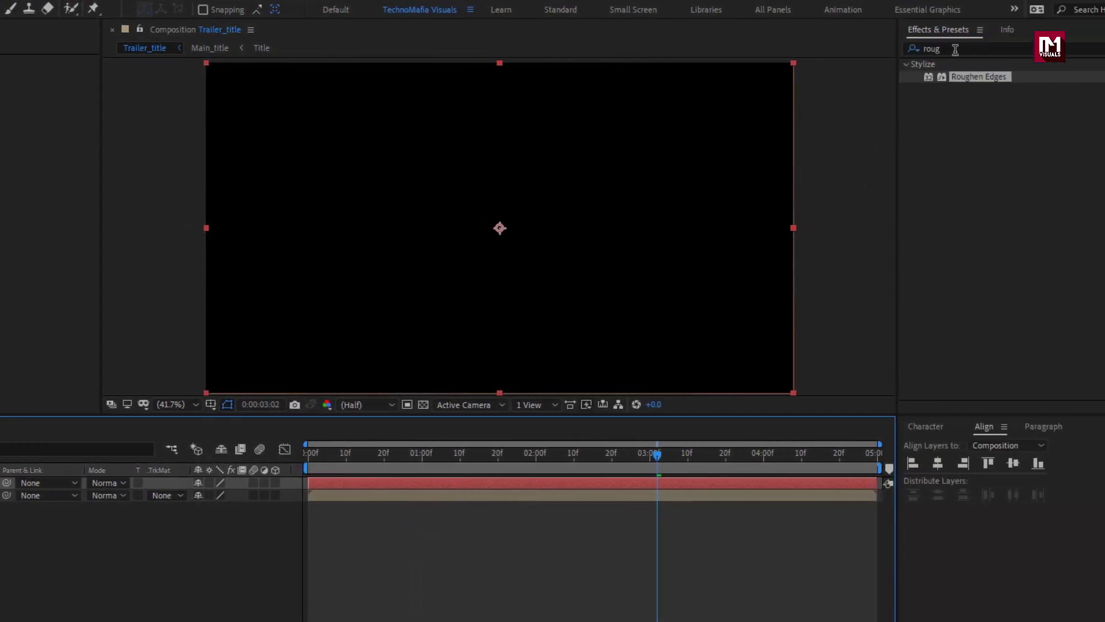
# Apply the Fill effect to BG with dark blue-teal colour 023341
pyautogui.click(954, 49)
pyautogui.write('fill')
pyautogui.moveTo(956, 140); pyautogui.dragTo(600, 187)
pyautogui.click(174, 98)
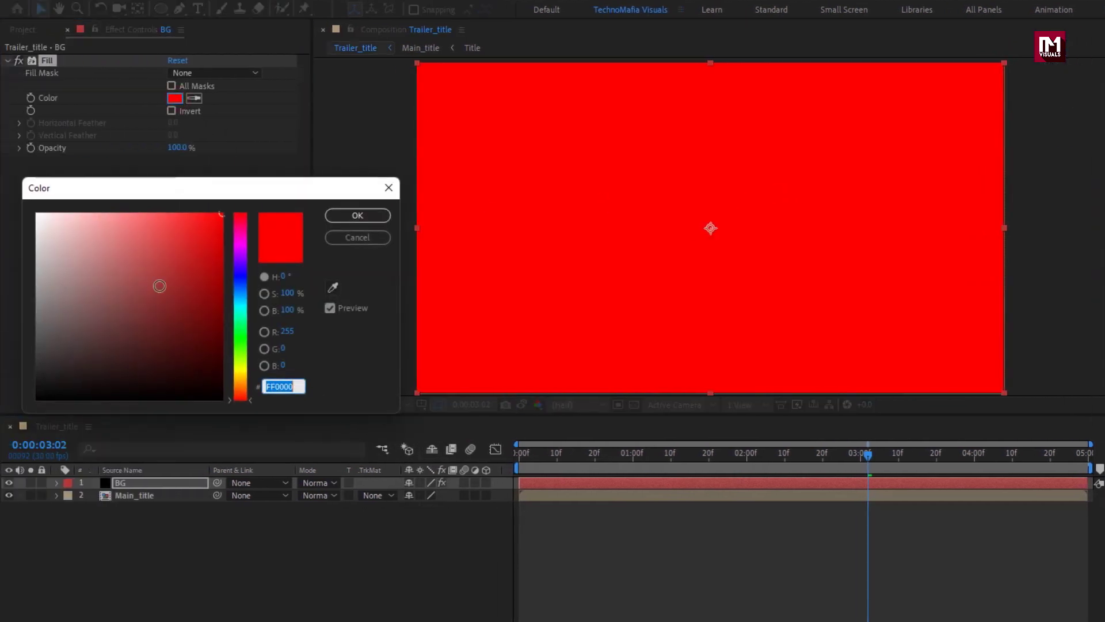
pyautogui.click(213, 376)
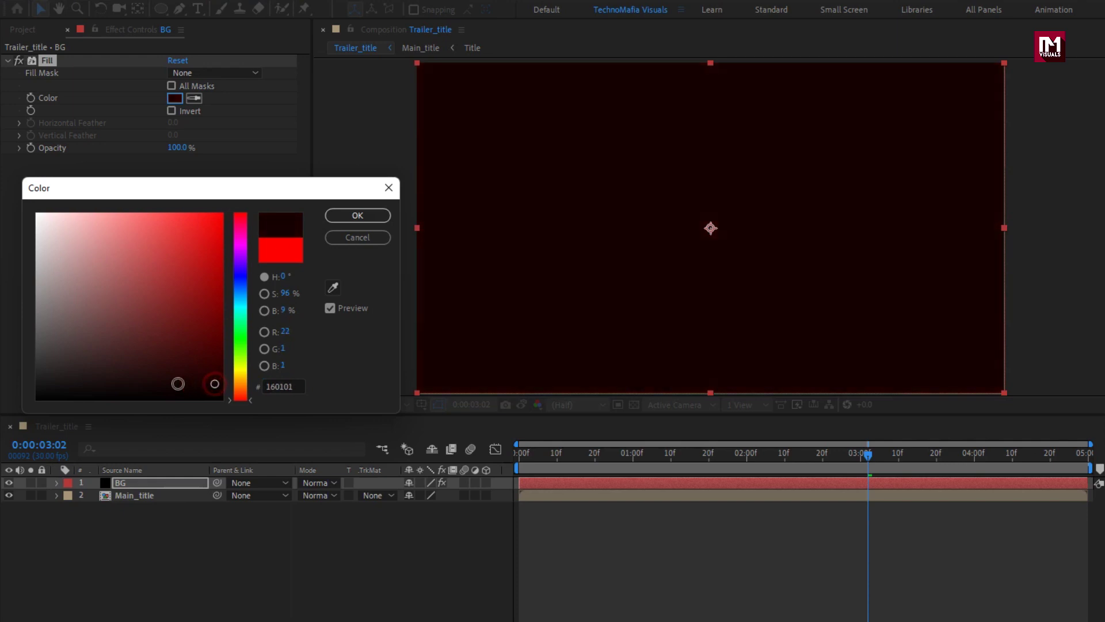
pyautogui.click(60, 381)
pyautogui.moveTo(39, 382); pyautogui.dragTo(22, 257)
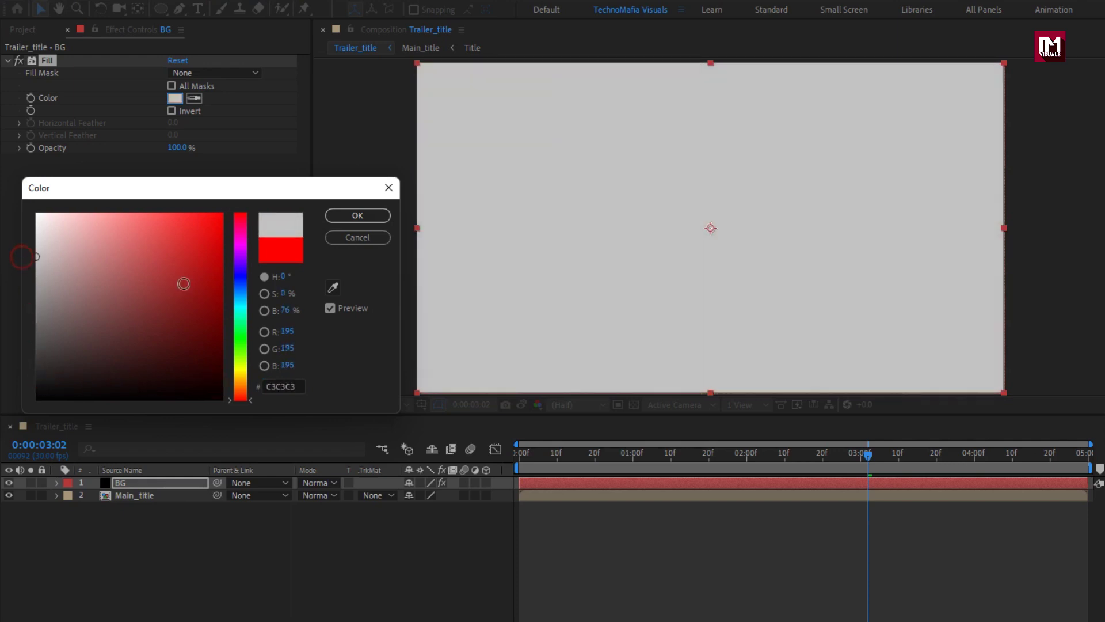
pyautogui.click(239, 310)
pyautogui.moveTo(220, 362)
pyautogui.mouseDown()
pyautogui.moveTo(215, 373)
pyautogui.moveTo(215, 352)
pyautogui.mouseUp()
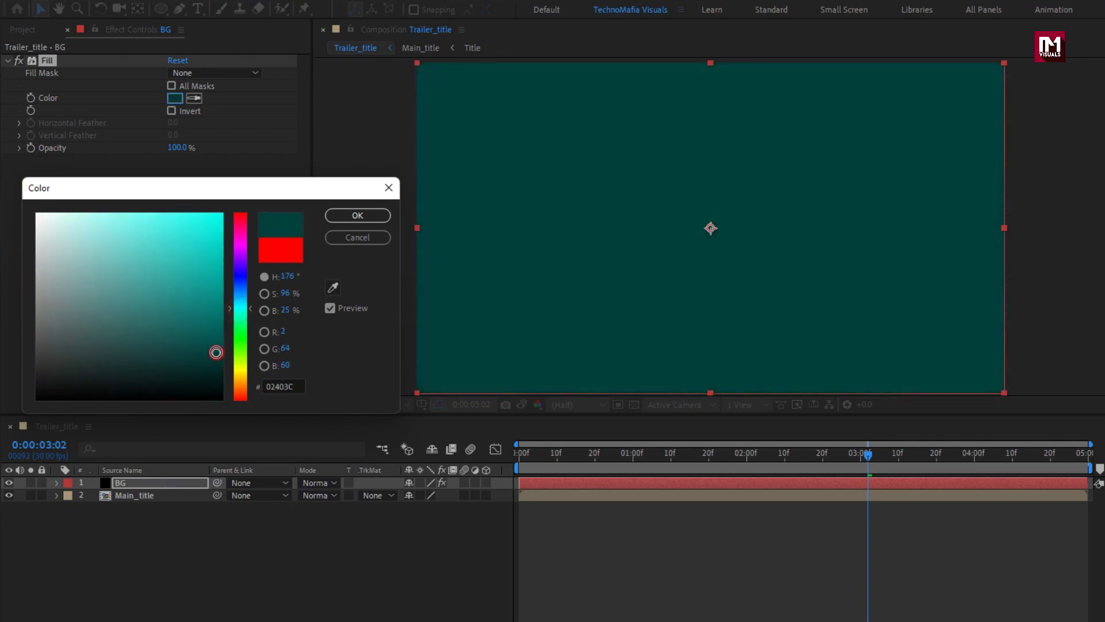
pyautogui.moveTo(240, 309)
pyautogui.mouseDown()
pyautogui.moveTo(240, 294)
pyautogui.moveTo(240, 308)
pyautogui.mouseUp()
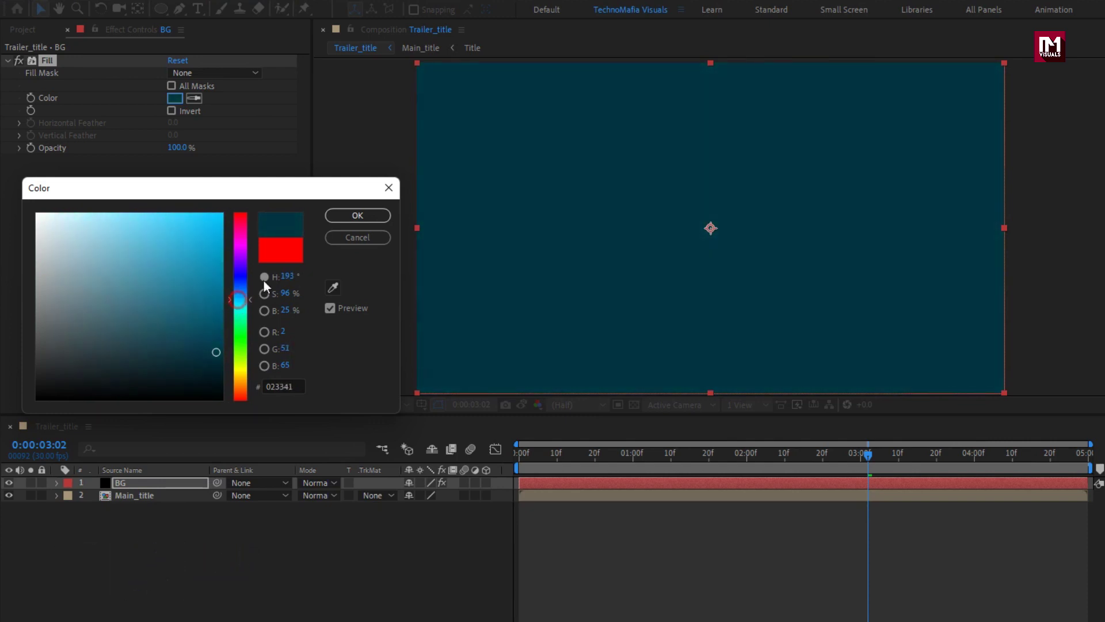
pyautogui.click(341, 218)
# Move the BG layer below Main_title in the layer stack
pyautogui.click(158, 481)
pyautogui.moveTo(157, 481); pyautogui.dragTo(158, 511)
pyautogui.click(126, 486)
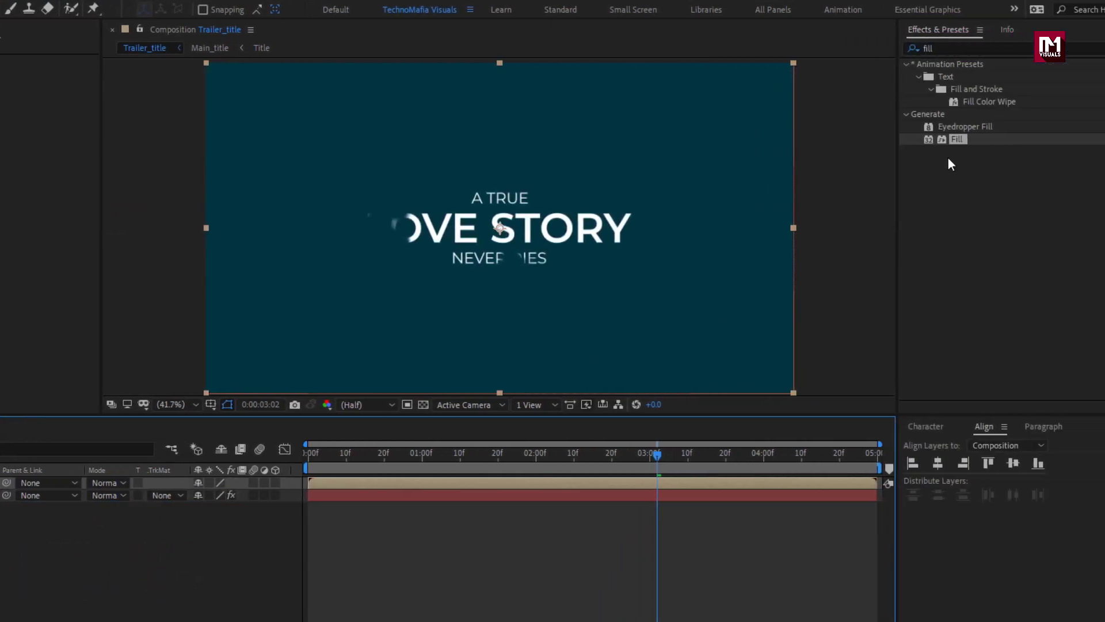
# Apply a Fill effect to Main_title and colour it near-black
pyautogui.doubleClick(957, 139)
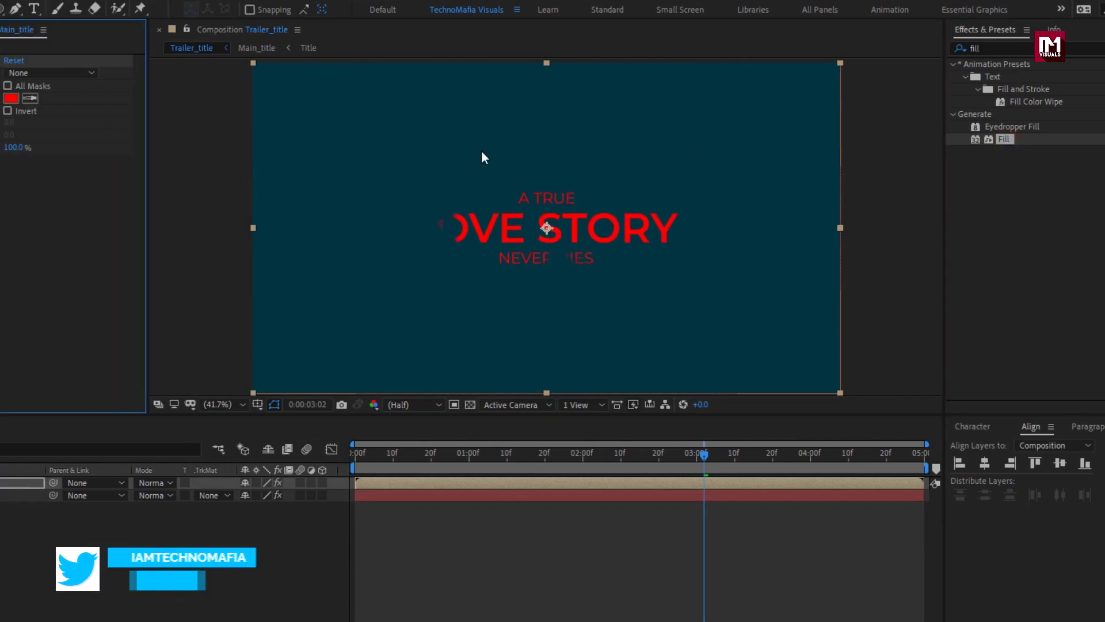
pyautogui.click(174, 99)
pyautogui.moveTo(145, 268); pyautogui.dragTo(33, 393)
pyautogui.click(356, 214)
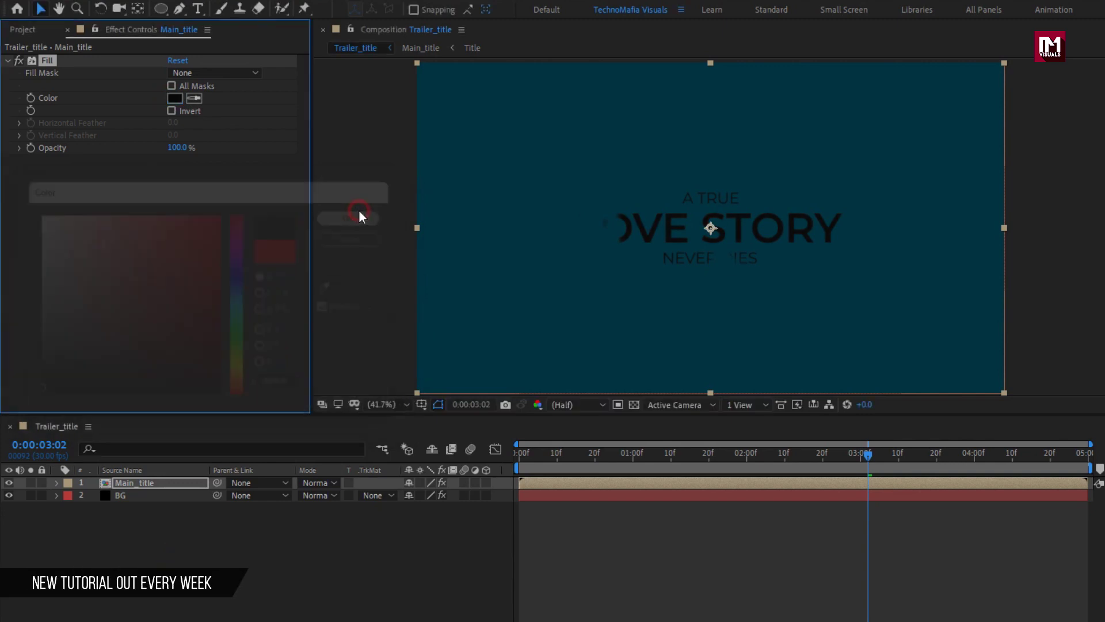
# Add CC Radial Fast Blur to the title, centred at the frame's top edge with Amount 80
pyautogui.click(953, 49)
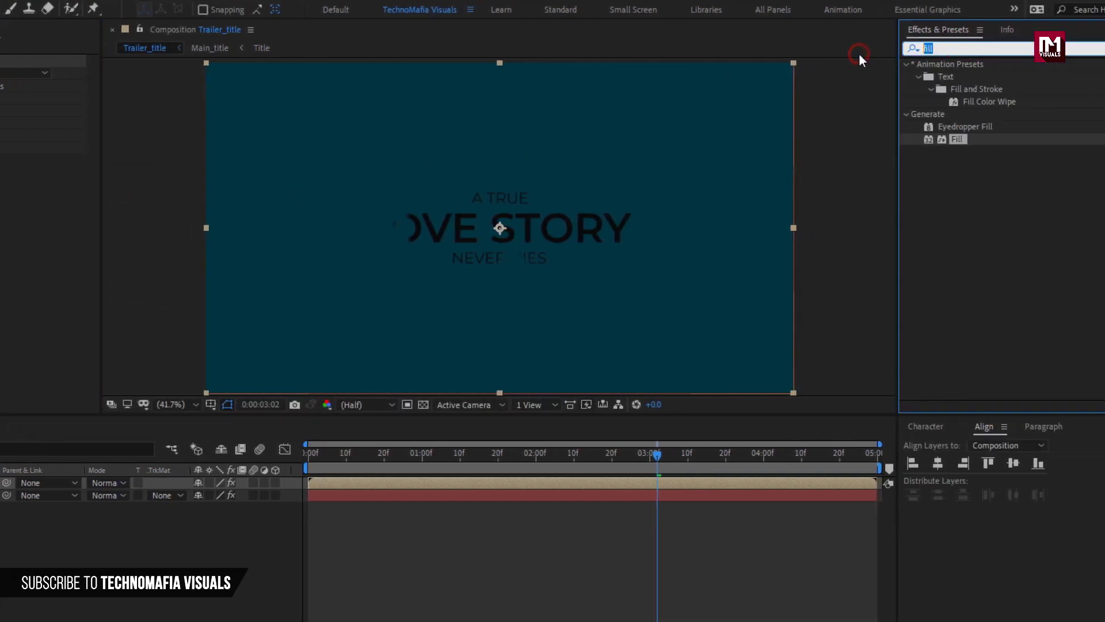
pyautogui.write('cc rad')
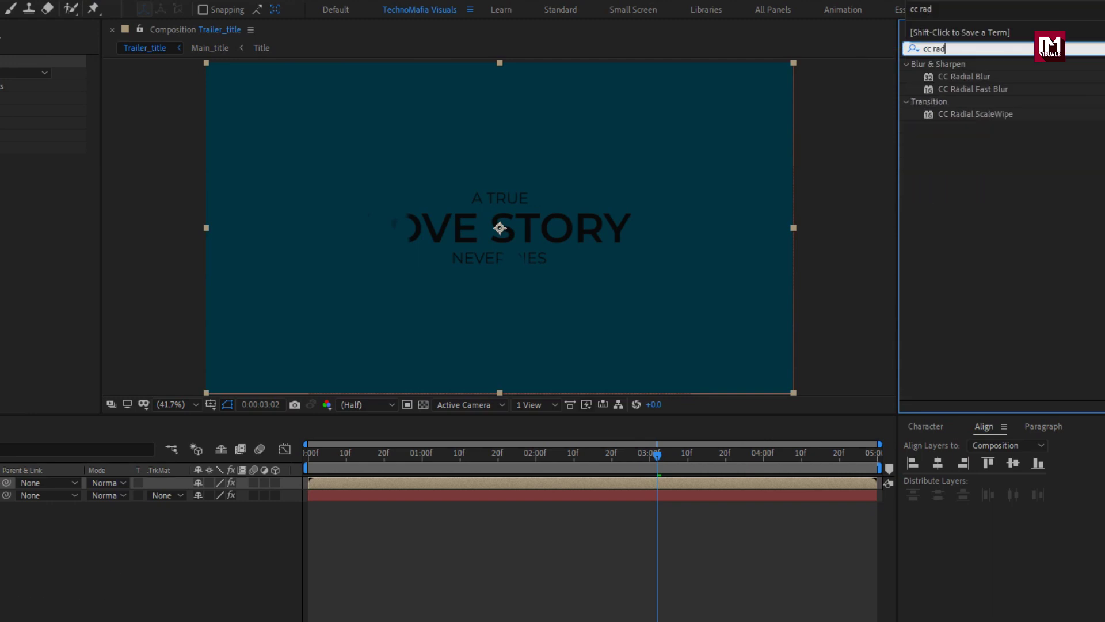
pyautogui.click(961, 89)
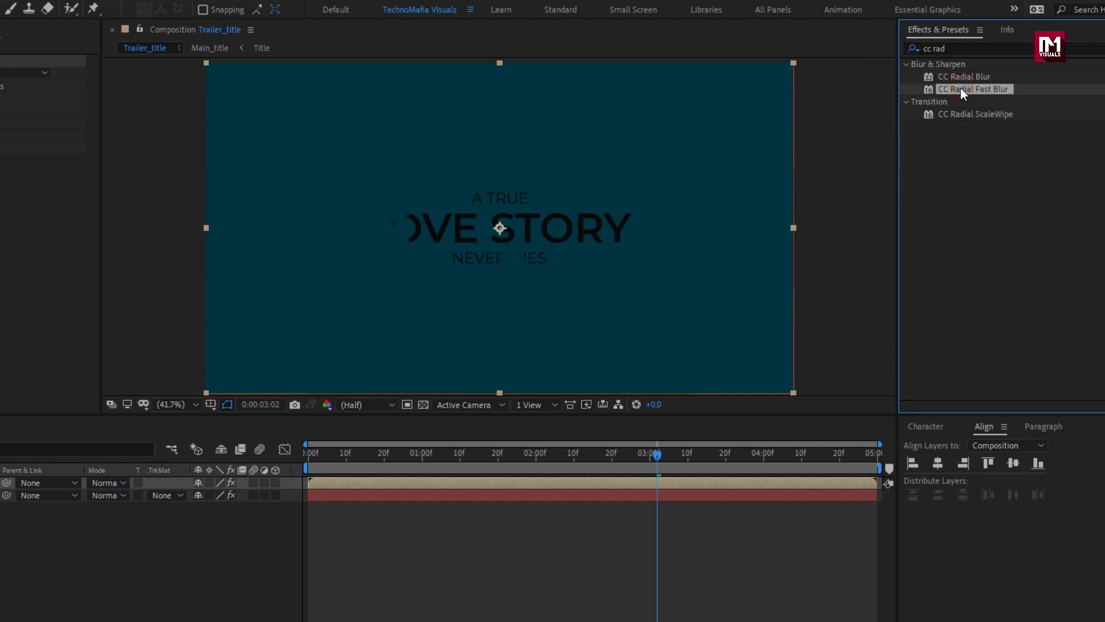
pyautogui.doubleClick(961, 90)
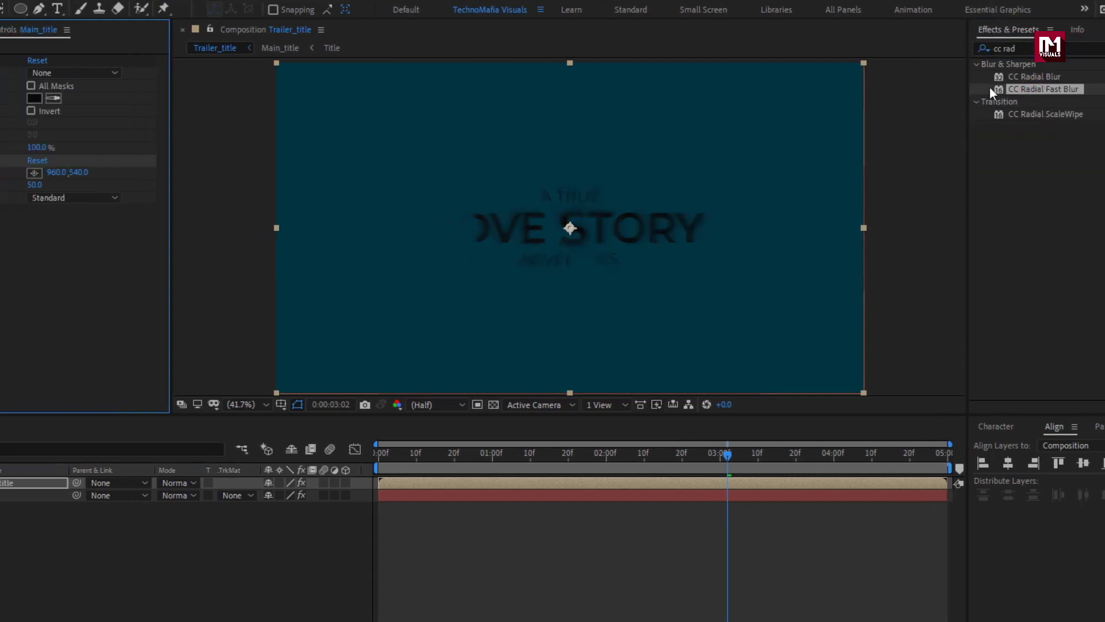
pyautogui.click(173, 171)
pyautogui.click(708, 64)
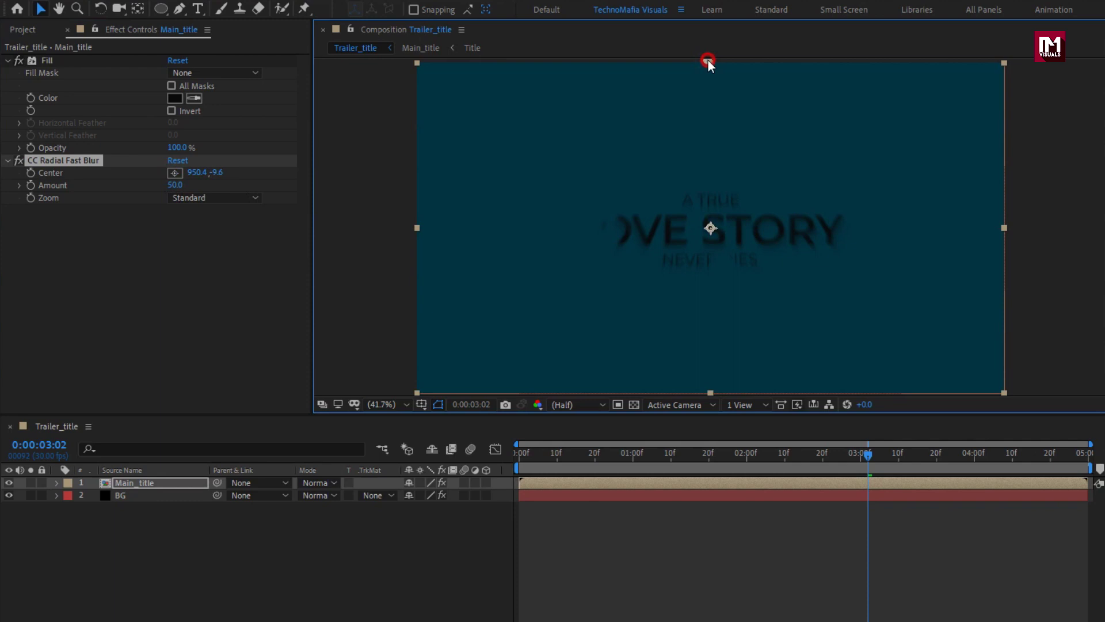
pyautogui.click(176, 186)
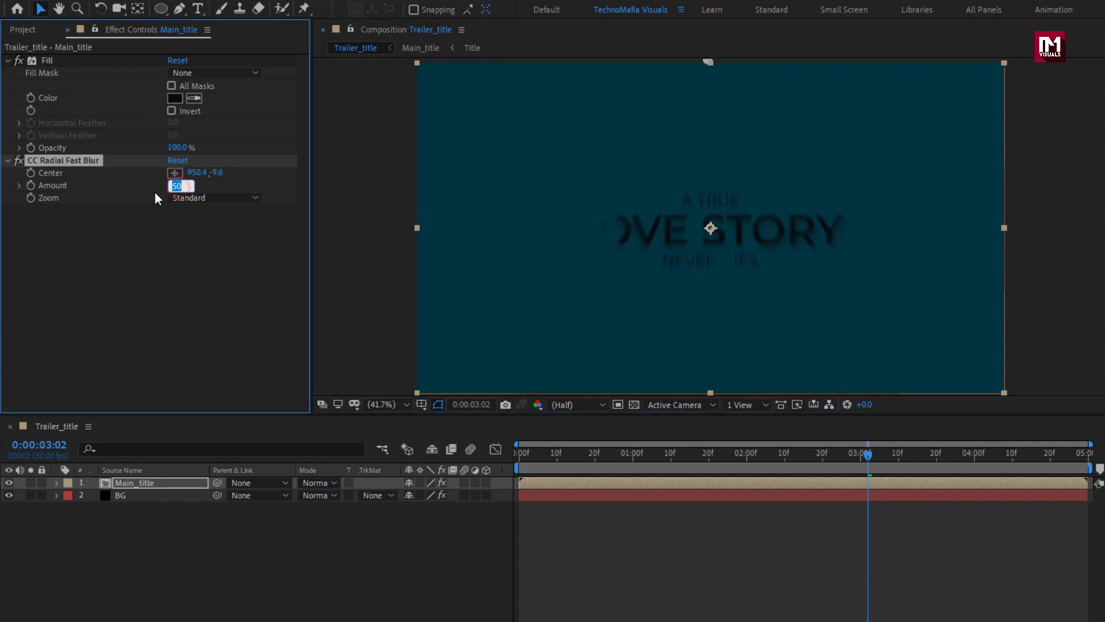
pyautogui.write('80')
pyautogui.press('Return')
# Duplicate Main_title, remove the radial blur from the copy and fill it white
pyautogui.click(145, 482)
pyautogui.hotkey('ctrl', 'd')
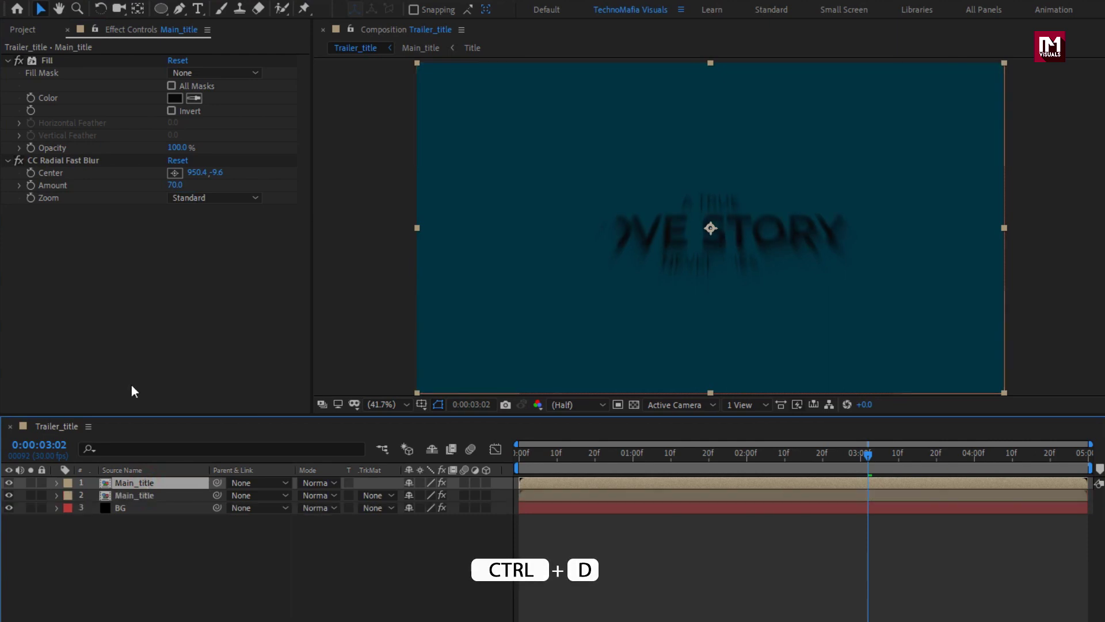
pyautogui.click(89, 162)
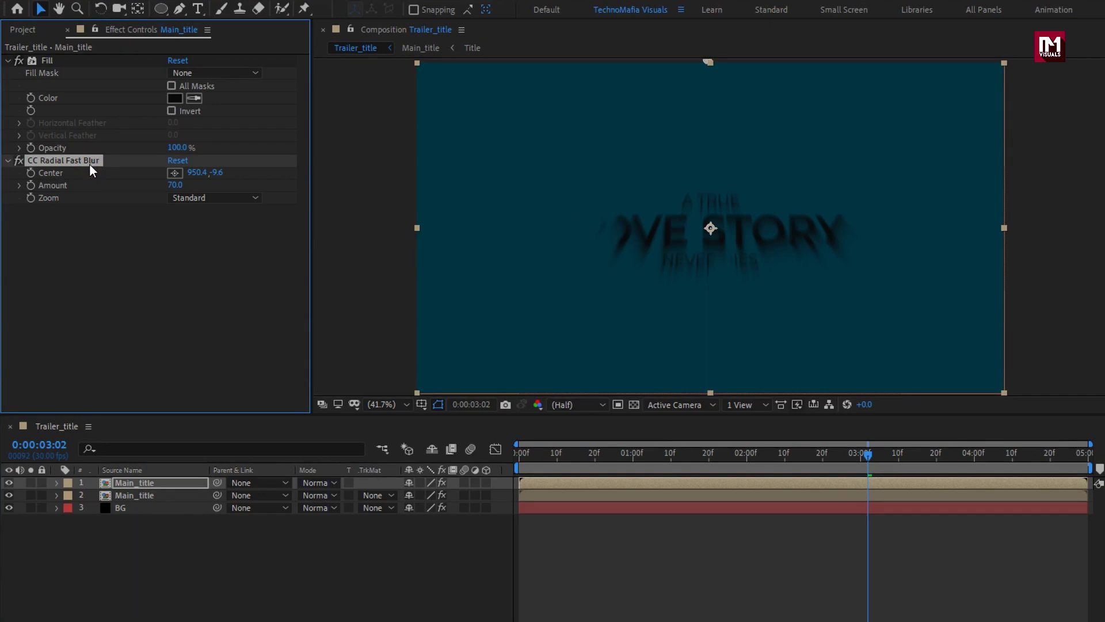
pyautogui.press('Delete')
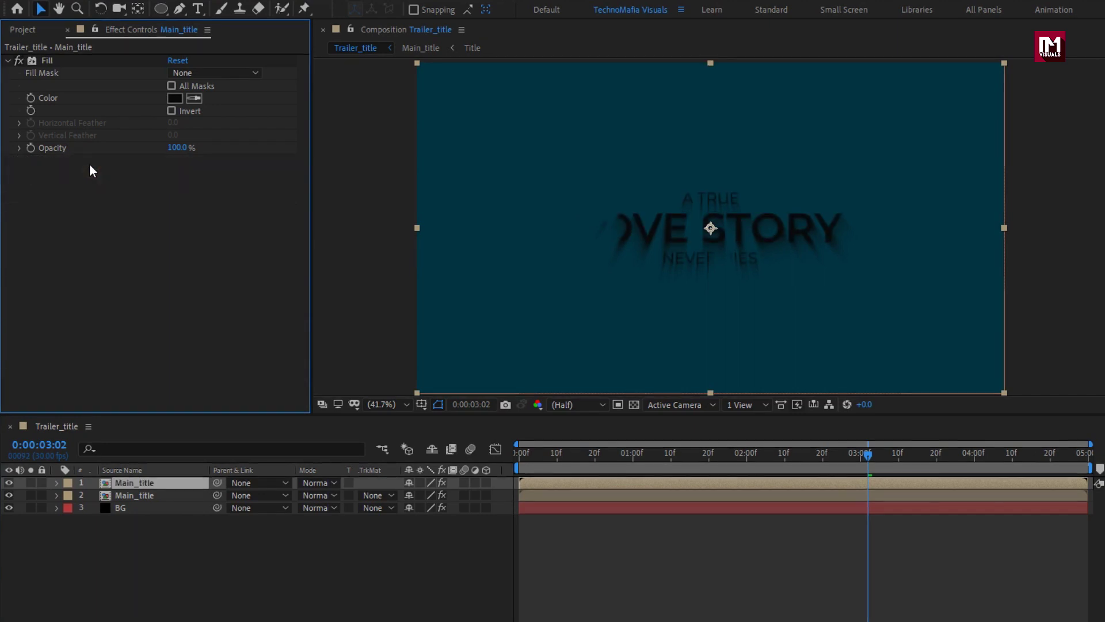
pyautogui.click(174, 98)
pyautogui.moveTo(55, 294); pyautogui.dragTo(12, 193)
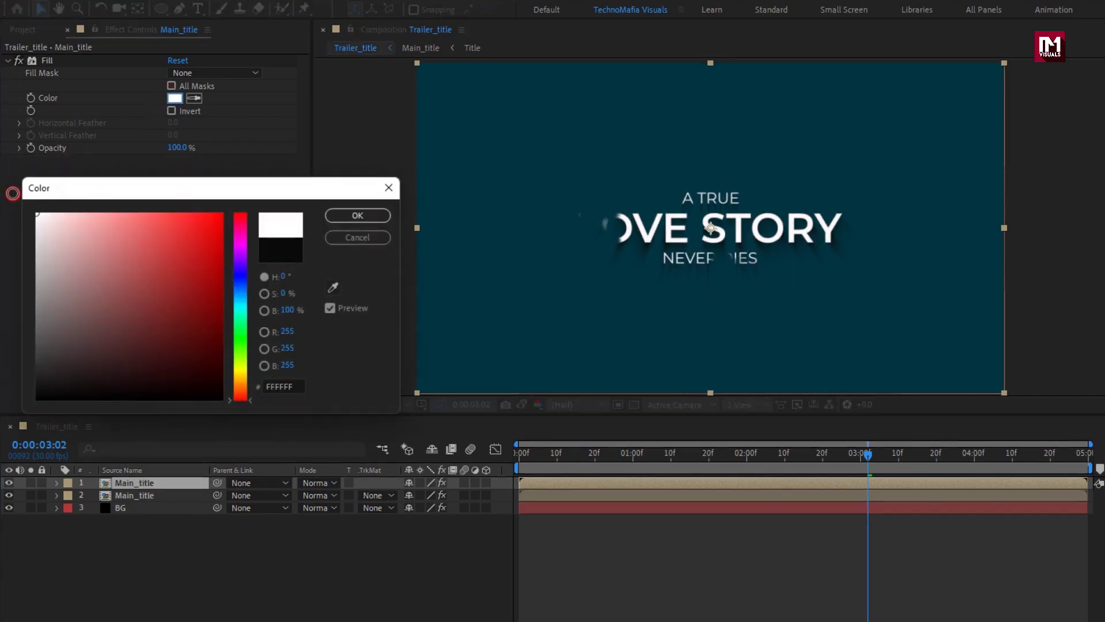
pyautogui.click(349, 218)
# Turn on the 3D switch for both Main_title layers
pyautogui.moveTo(776, 452); pyautogui.dragTo(969, 462)
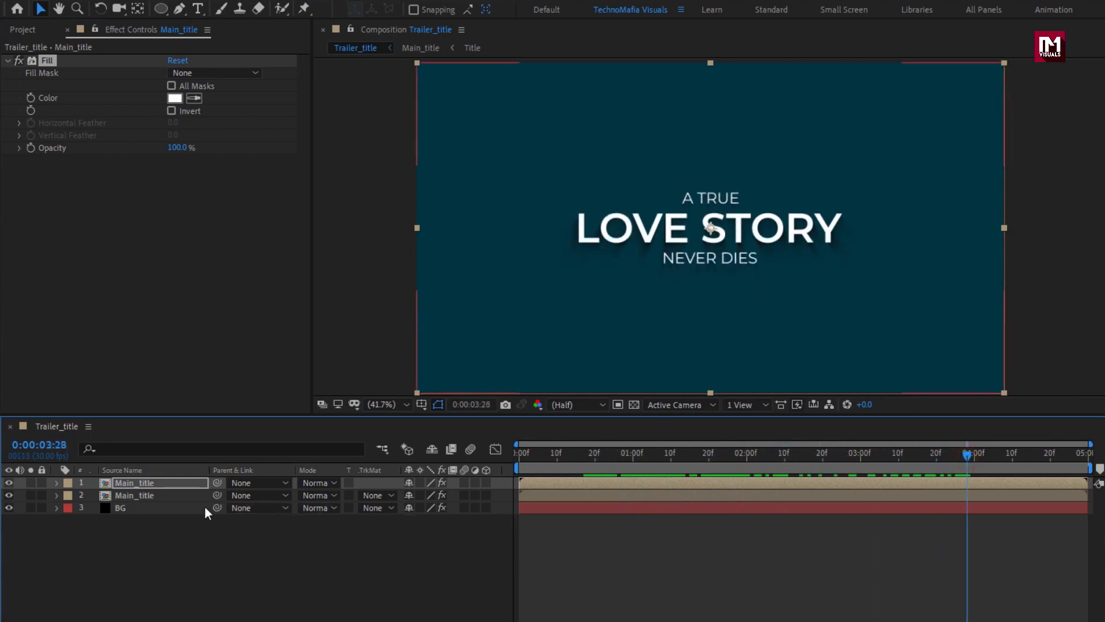
pyautogui.click(170, 495)
pyautogui.moveTo(484, 494); pyautogui.dragTo(485, 483)
# Add a Camera 1 layer with default settings and a Null 1 object to the composition
pyautogui.rightClick(312, 545)
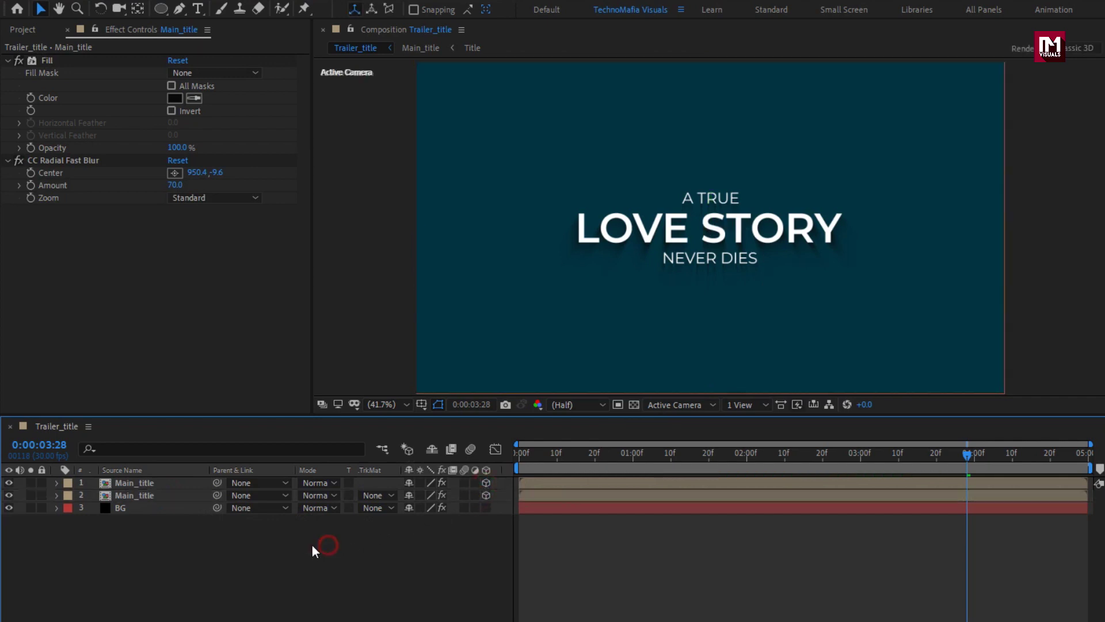
pyautogui.moveTo(439, 554)
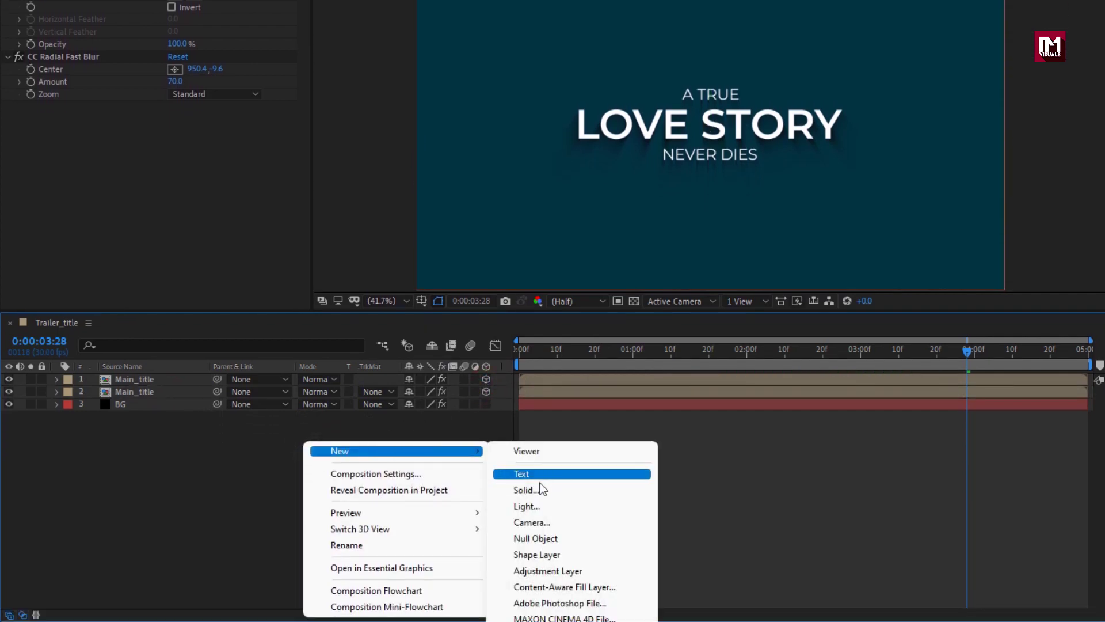
pyautogui.click(541, 521)
pyautogui.click(702, 401)
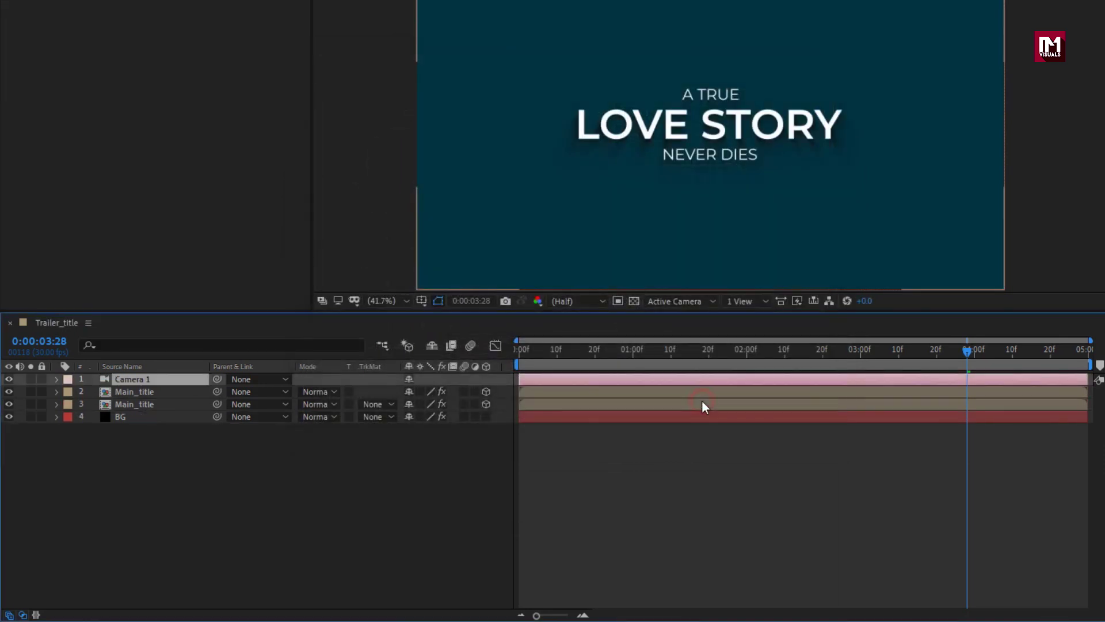
pyautogui.rightClick(252, 444)
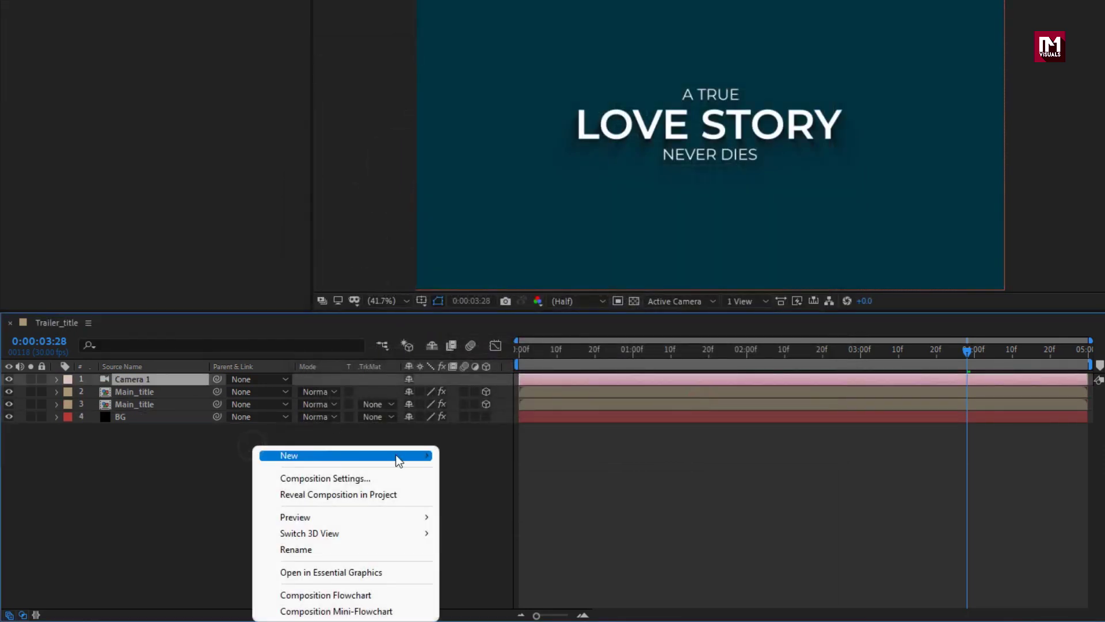
pyautogui.moveTo(395, 456)
pyautogui.click(506, 541)
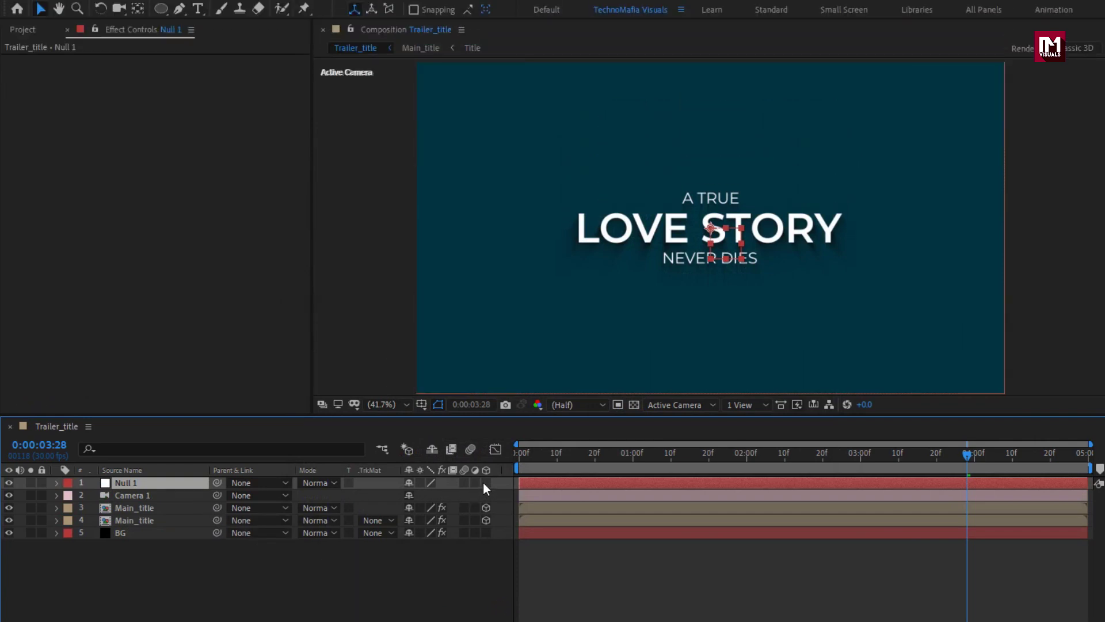
# Parent Camera 1 to Null 1
pyautogui.click(147, 495)
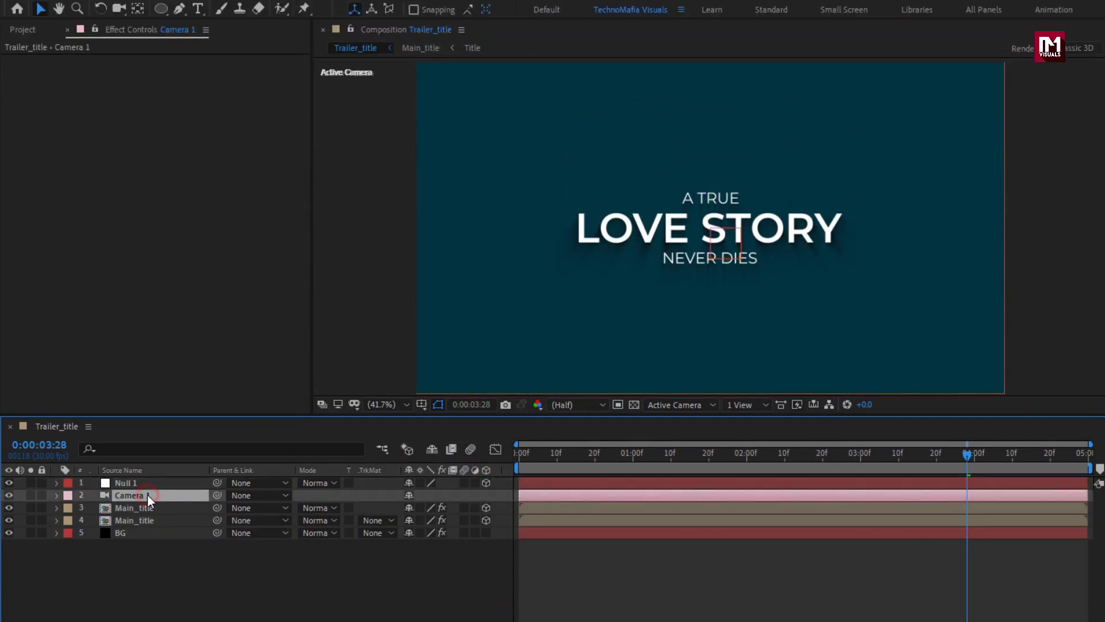
pyautogui.click(253, 495)
pyautogui.click(320, 535)
pyautogui.press('p')
pyautogui.click(170, 483)
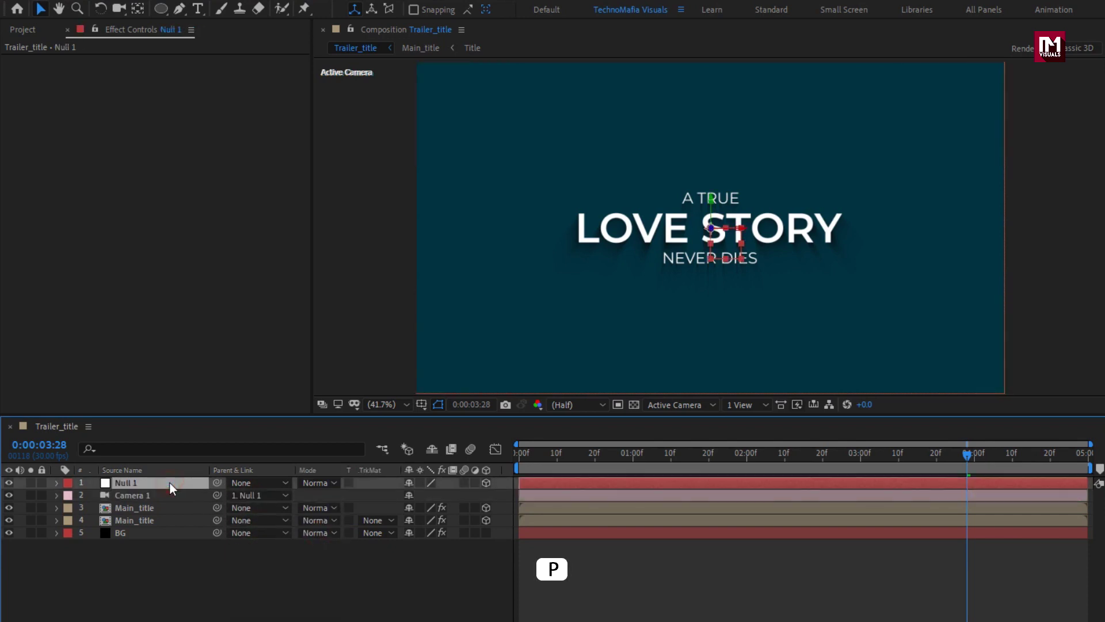
# Keyframe Null 1's Position at 0:00 and at 4:29, with a negative Z value at the end
pyautogui.press('p')
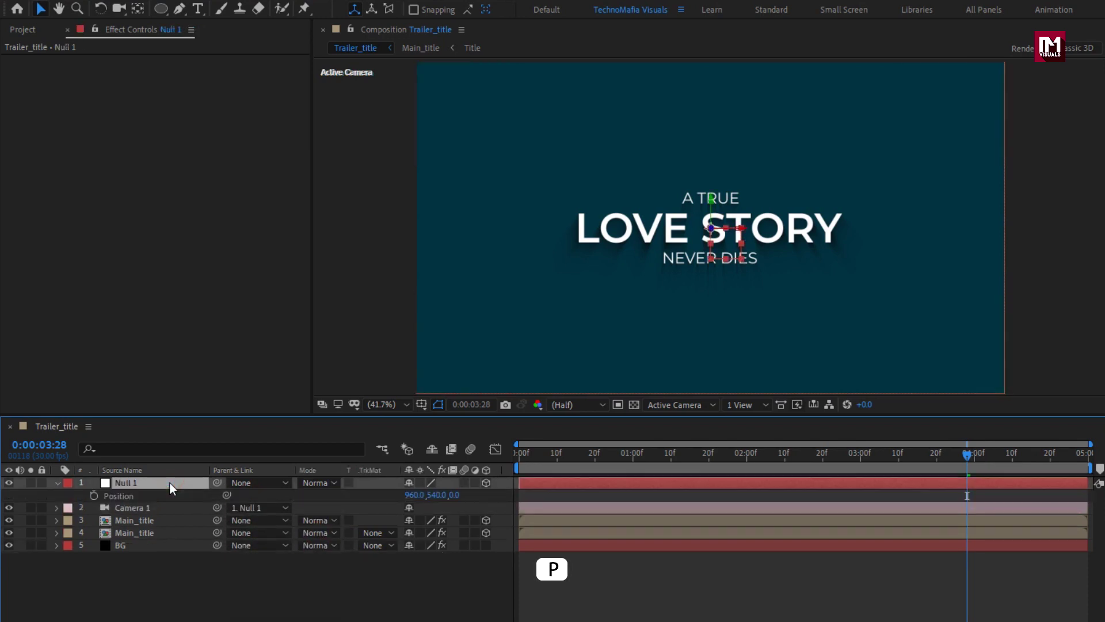
pyautogui.click(524, 455)
pyautogui.moveTo(525, 454); pyautogui.dragTo(484, 460)
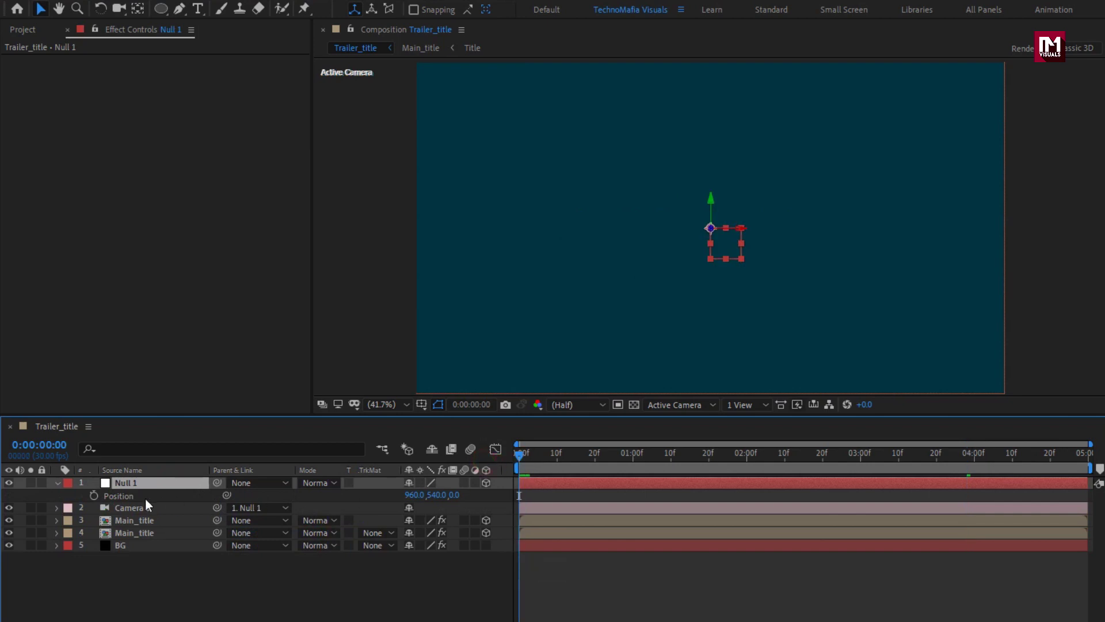
pyautogui.click(93, 496)
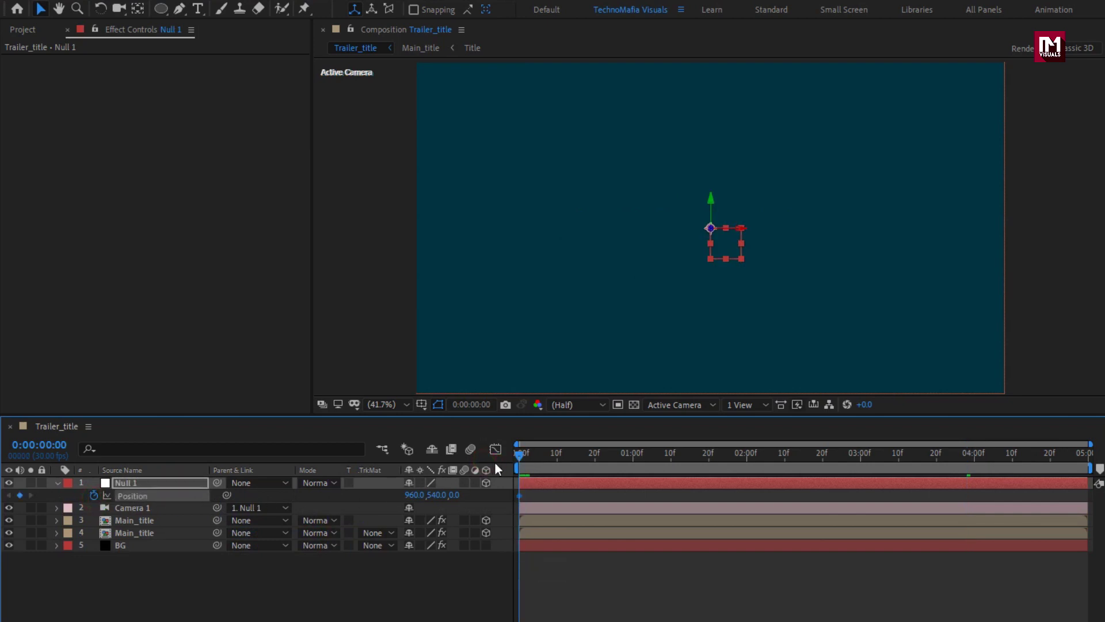
pyautogui.moveTo(518, 460); pyautogui.dragTo(1089, 458)
pyautogui.moveTo(454, 495); pyautogui.dragTo(153, 507)
# Preview the camera pushing toward the title partway through the animation
pyautogui.moveTo(518, 453); pyautogui.dragTo(793, 463)
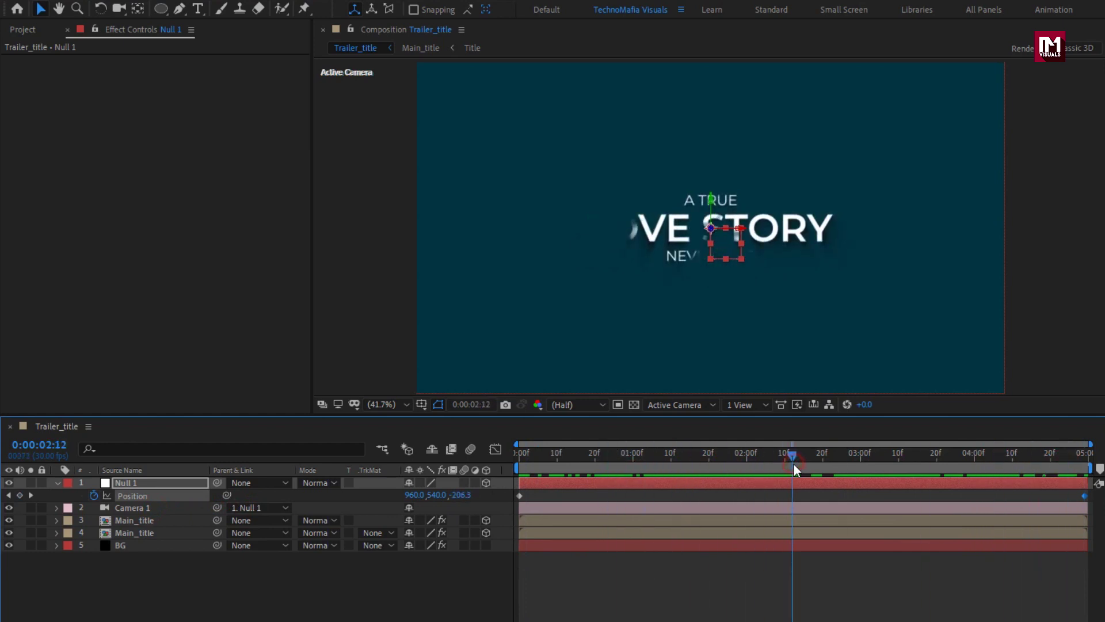
pyautogui.click(58, 482)
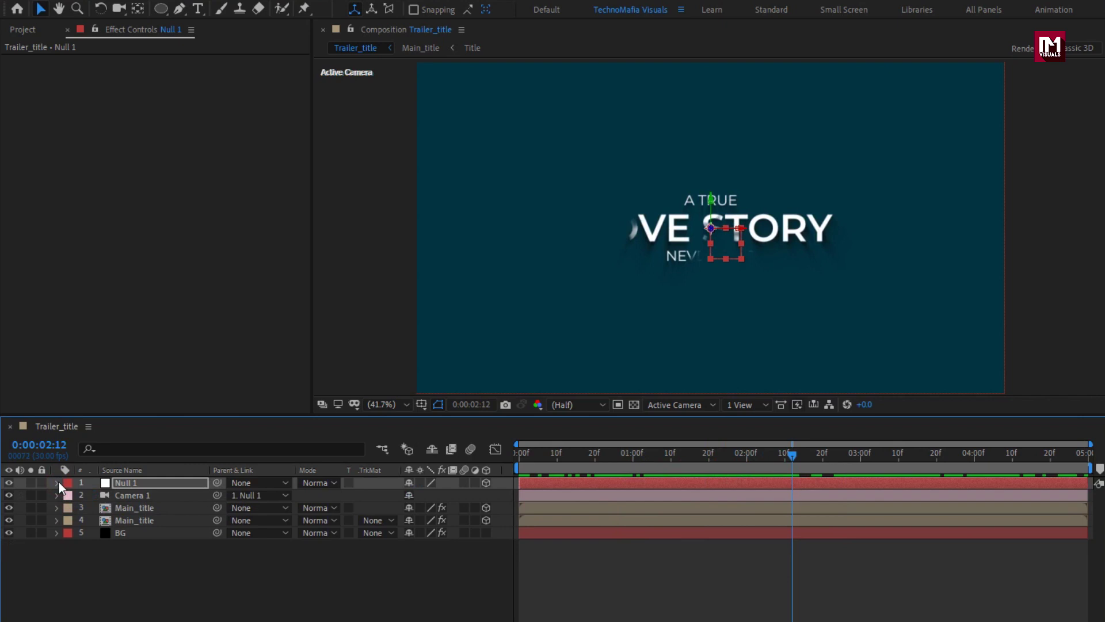
pyautogui.moveTo(564, 456); pyautogui.dragTo(693, 457)
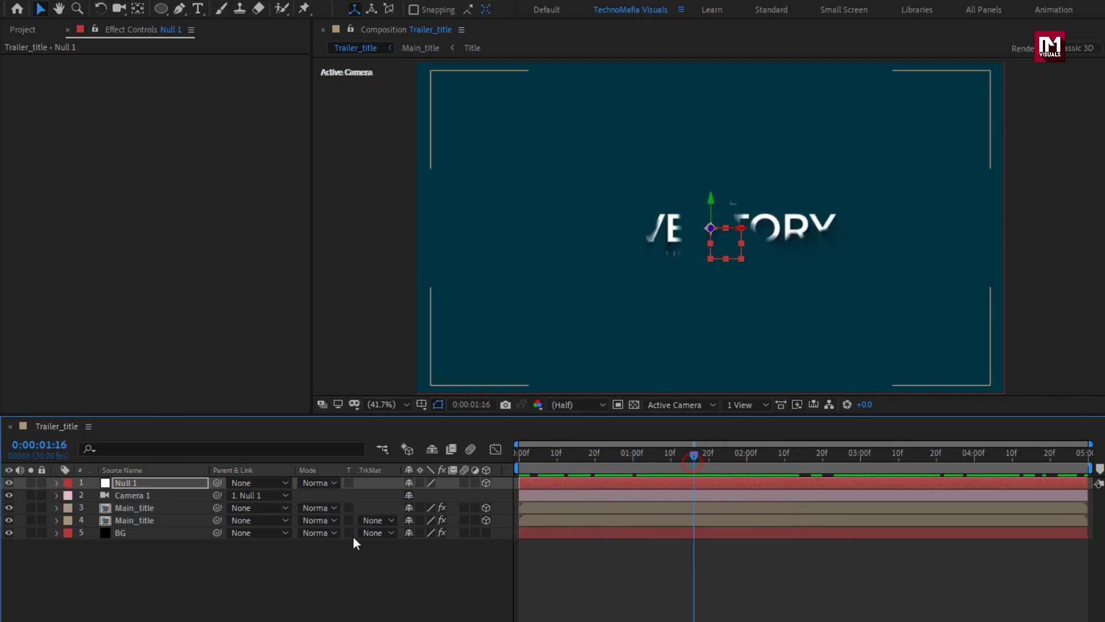
pyautogui.click(156, 534)
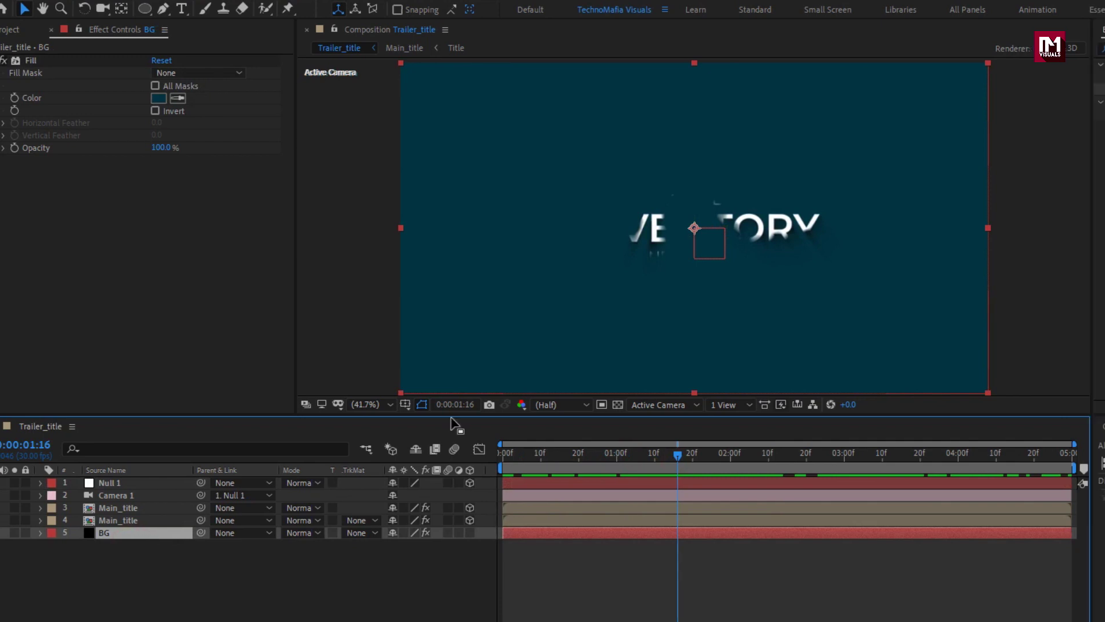
# Apply Linear Wipe to the BG layer and keyframe Transition Completion at 0:00:02:00
pyautogui.click(893, 49)
pyautogui.write('linea')
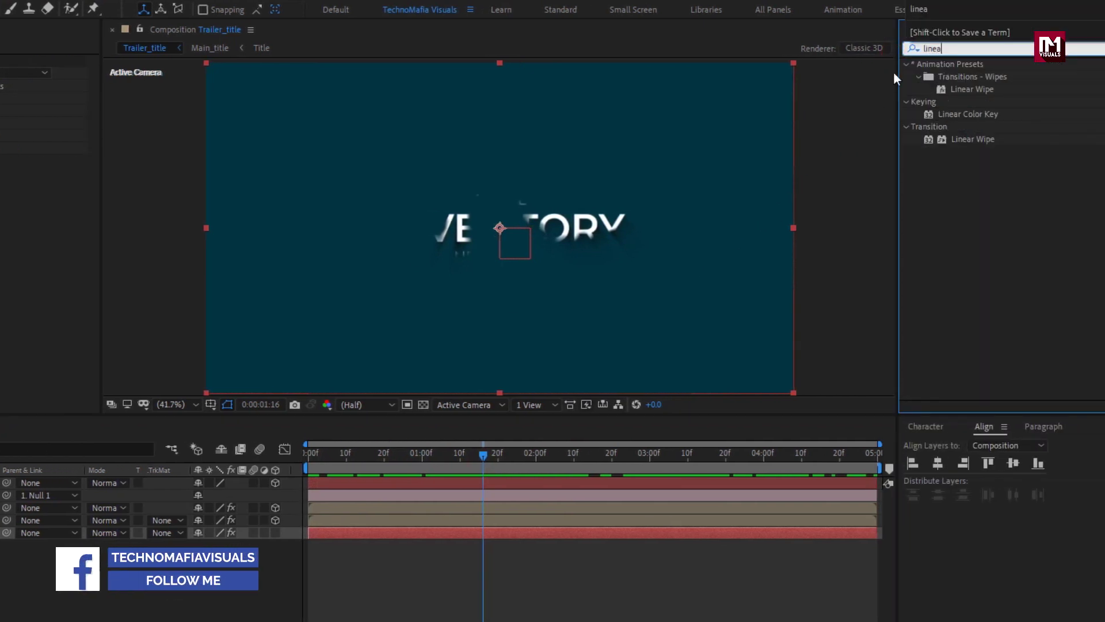
pyautogui.click(962, 139)
pyautogui.doubleClick(972, 140)
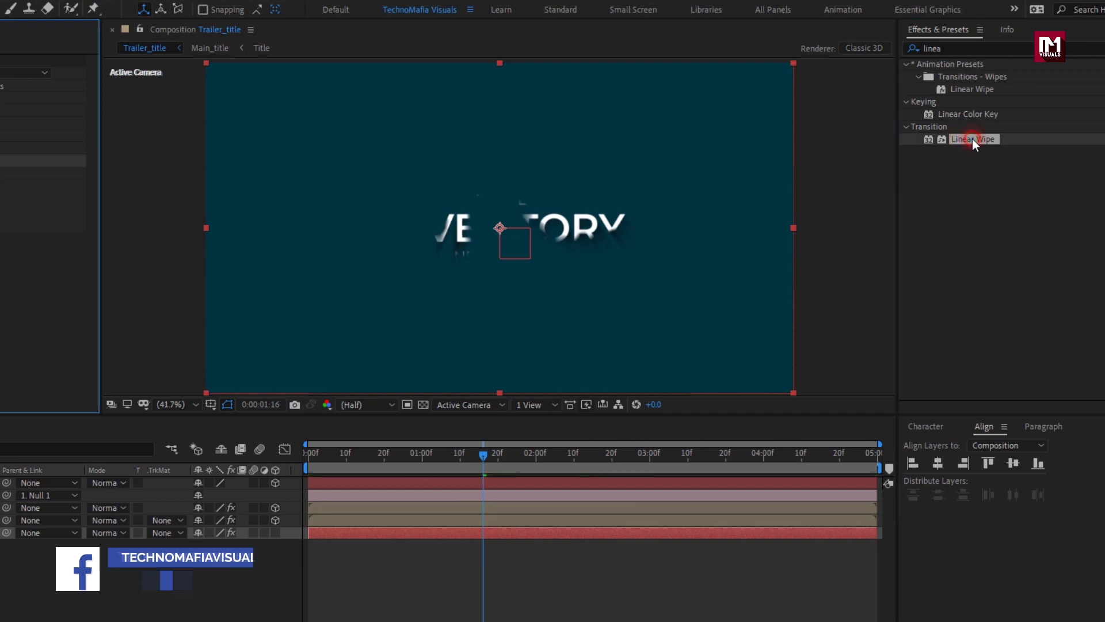
pyautogui.moveTo(565, 461); pyautogui.dragTo(537, 458)
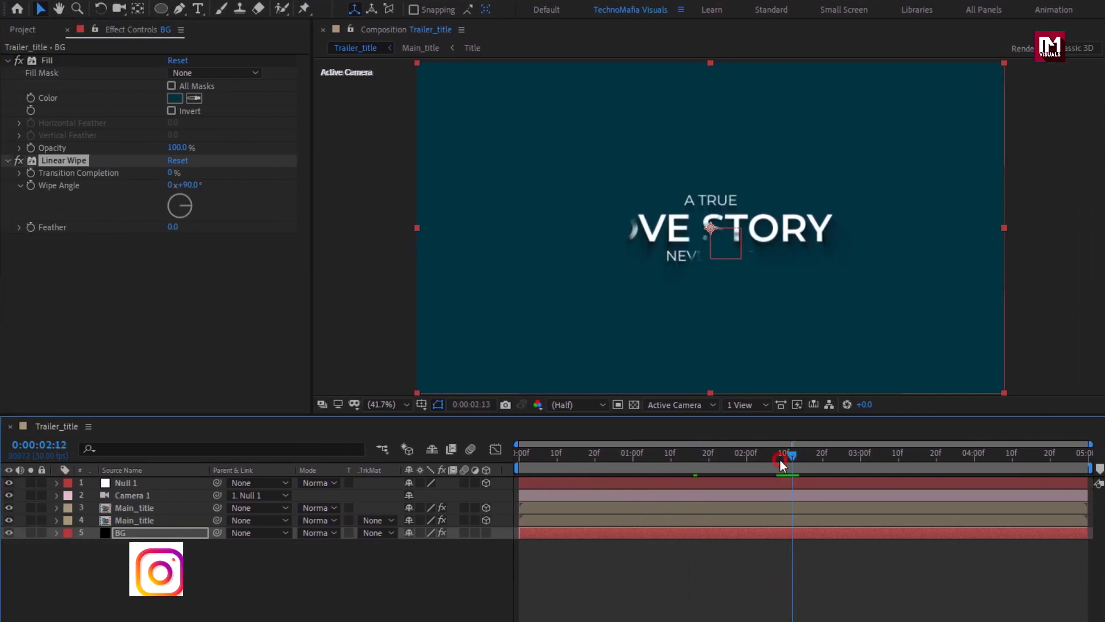
pyautogui.moveTo(748, 458); pyautogui.dragTo(747, 459)
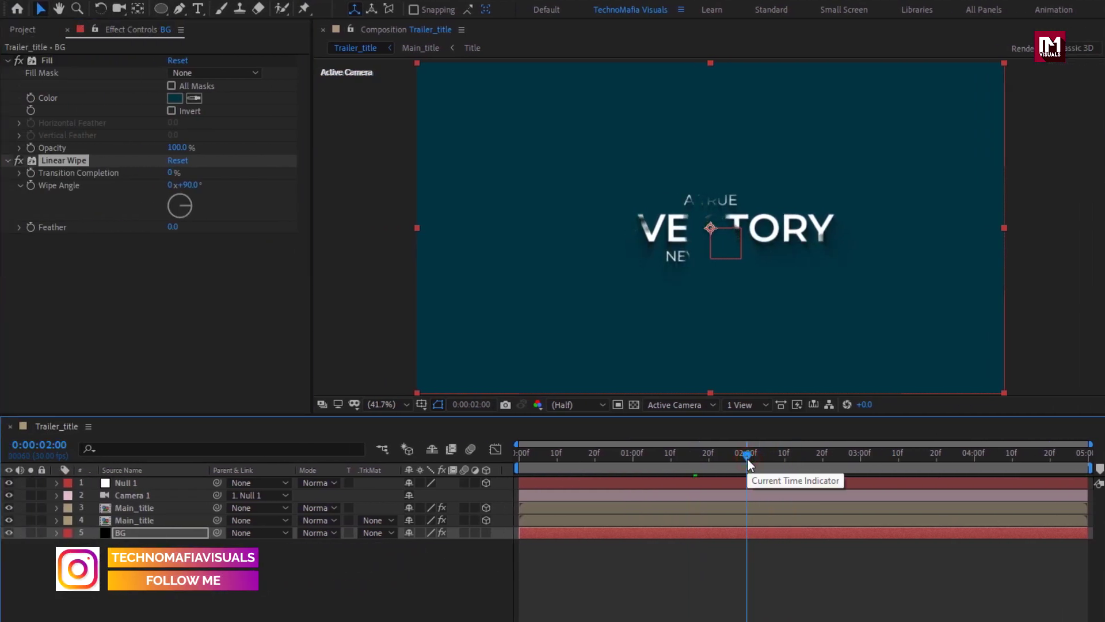
pyautogui.click(32, 172)
pyautogui.moveTo(747, 453); pyautogui.dragTo(518, 452)
pyautogui.click(171, 173)
# Set Transition Completion to 100% at the start, Wipe Angle -90° and Feather 790
pyautogui.write('100')
pyautogui.press('Return')
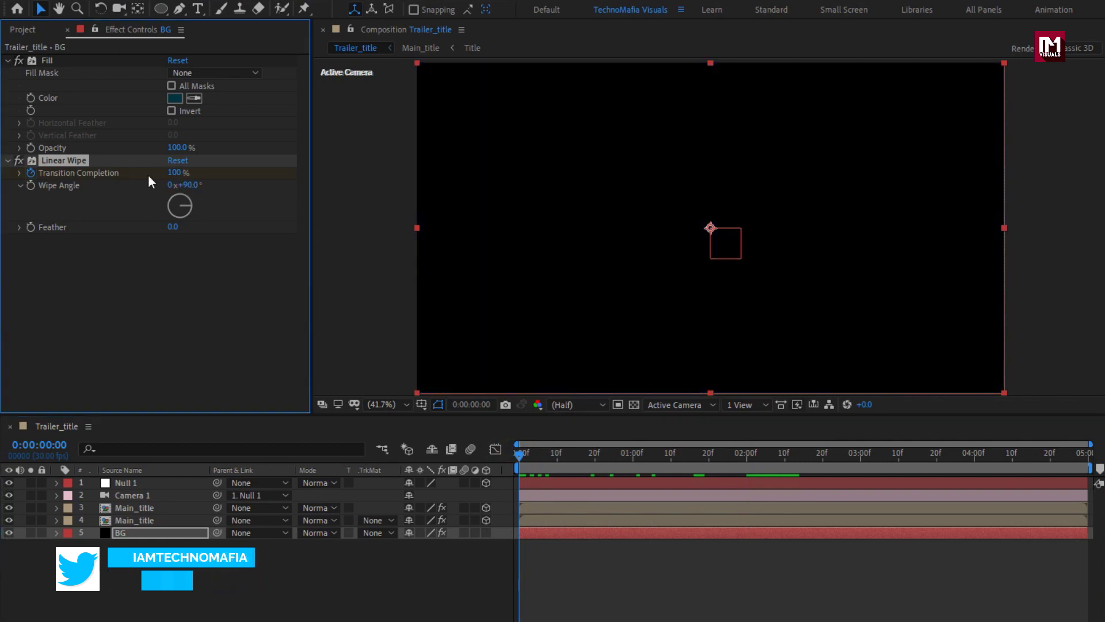
pyautogui.moveTo(520, 453); pyautogui.dragTo(653, 456)
pyautogui.click(187, 185)
pyautogui.write('-90')
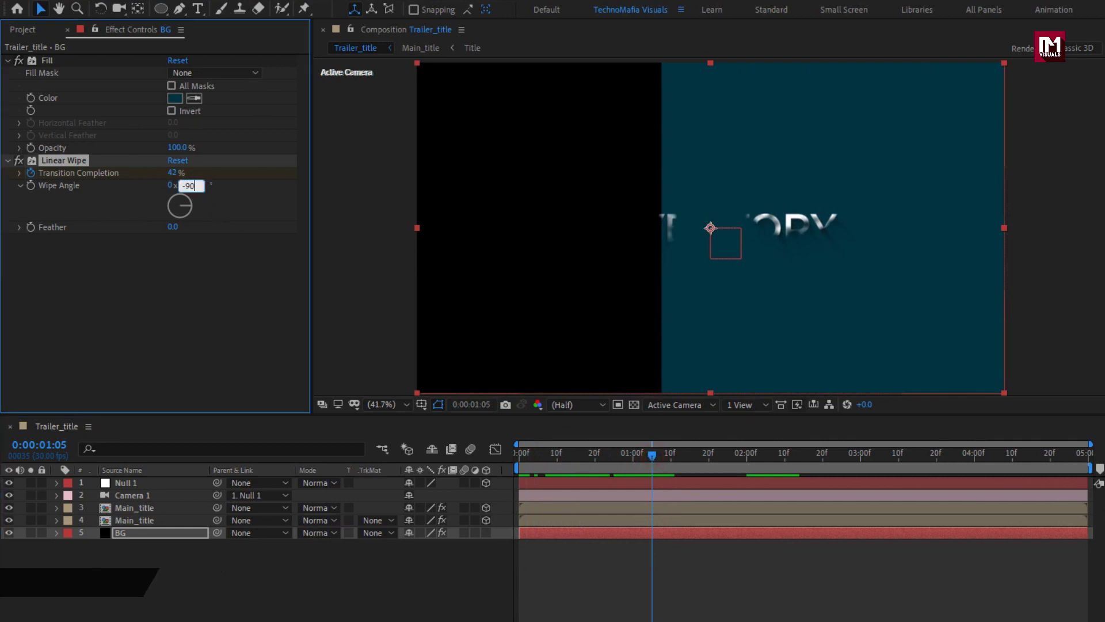
pyautogui.press('Return')
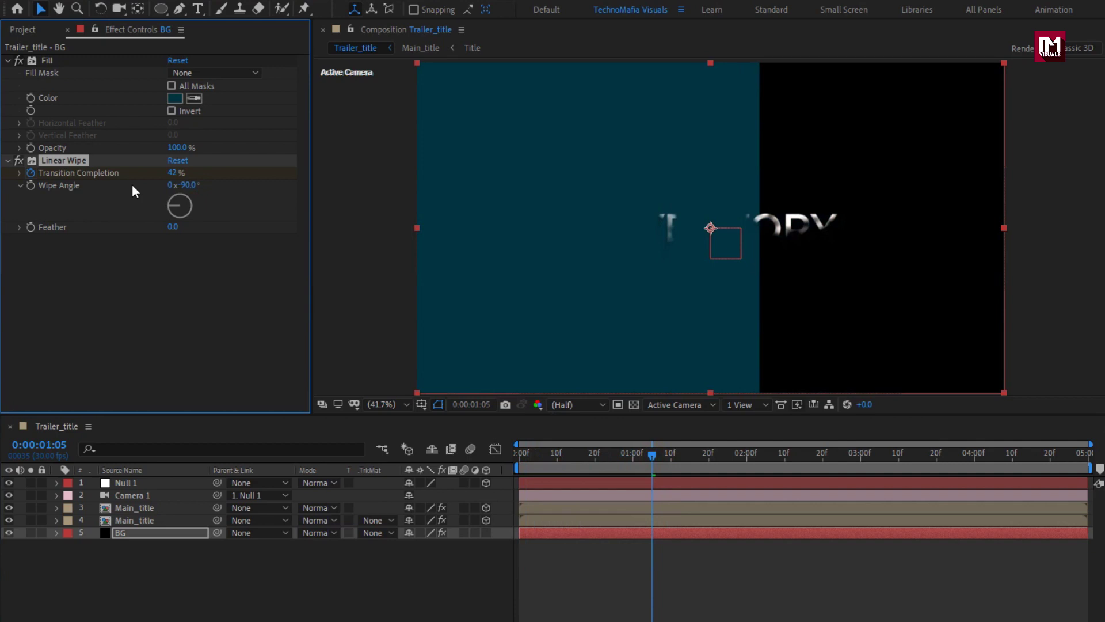
pyautogui.moveTo(172, 227); pyautogui.dragTo(698, 225)
pyautogui.moveTo(525, 455); pyautogui.dragTo(631, 460)
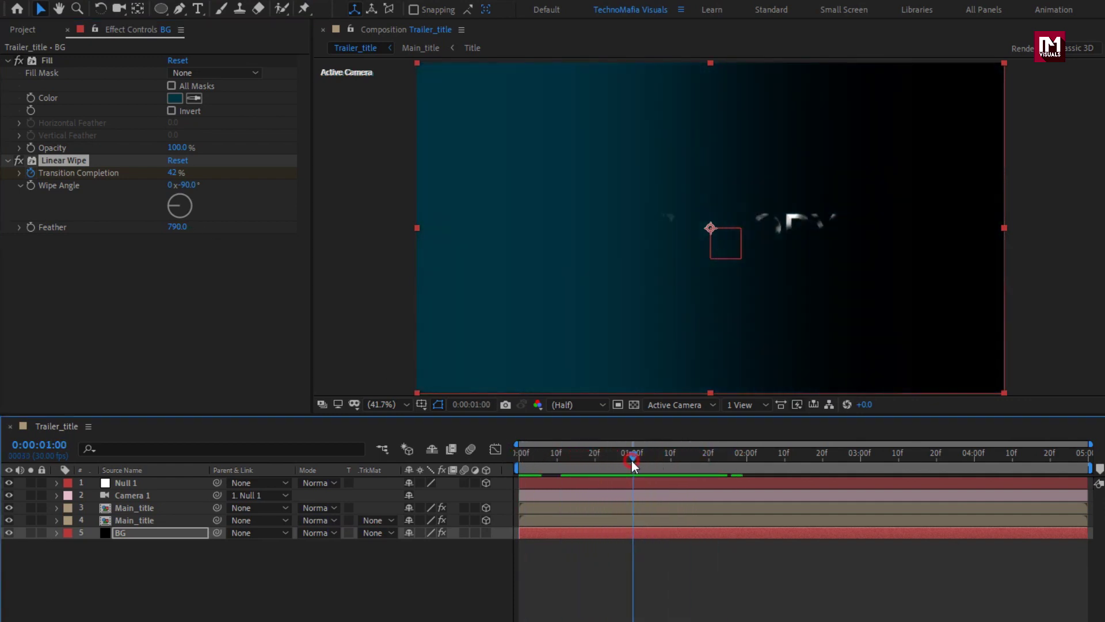
# Change the Wipe Angle to 0° and then -180° so the wipe flips vertically
pyautogui.click(186, 185)
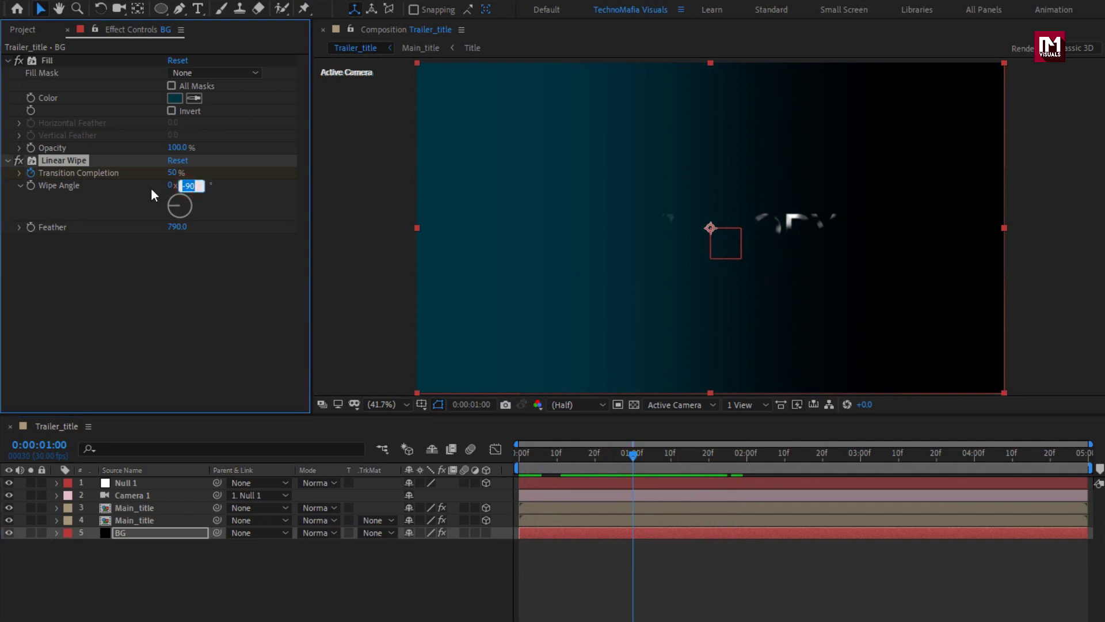
pyautogui.write('0')
pyautogui.press('Return')
pyautogui.moveTo(530, 458); pyautogui.dragTo(633, 459)
pyautogui.click(185, 186)
pyautogui.write('-180')
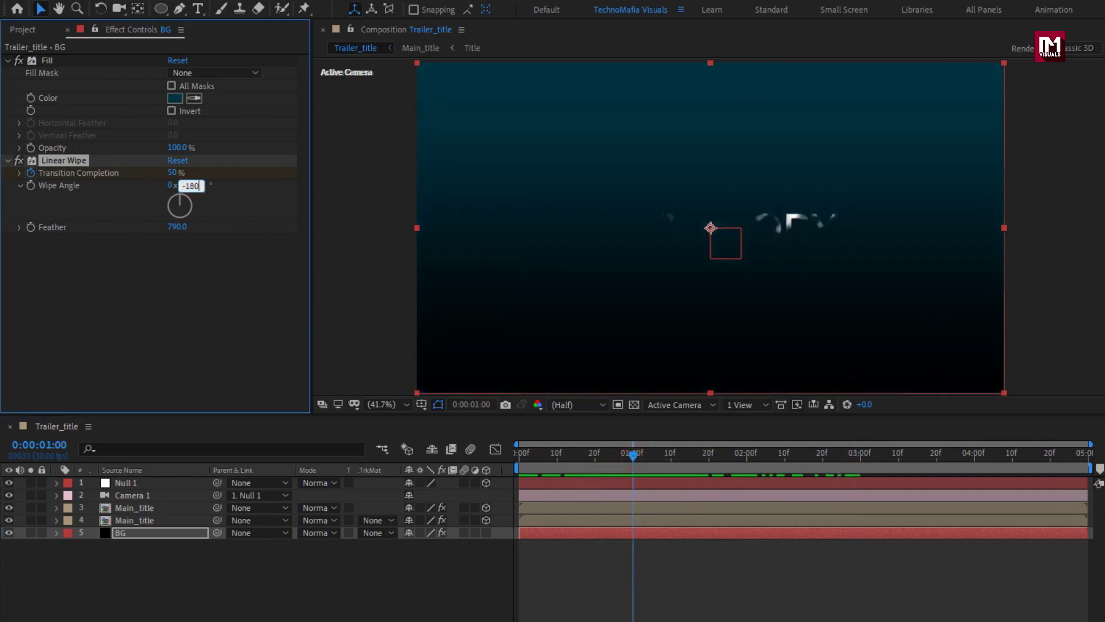
pyautogui.press('Return')
pyautogui.moveTo(547, 455); pyautogui.dragTo(872, 458)
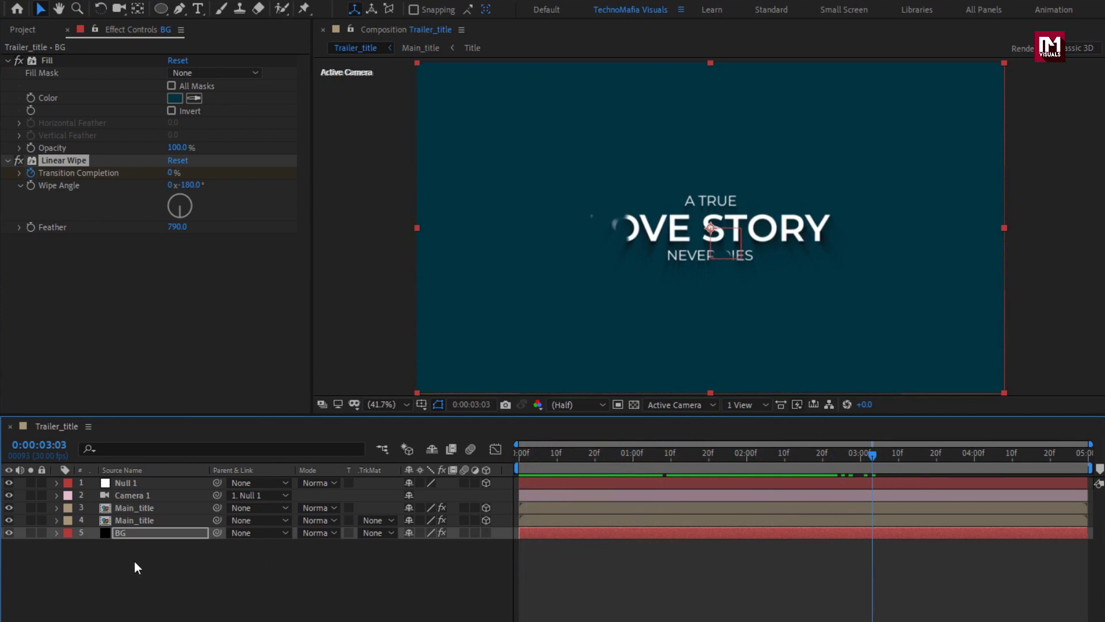
# Hide the BG layer and import the Islands - 2119 footage into the project
pyautogui.click(8, 533)
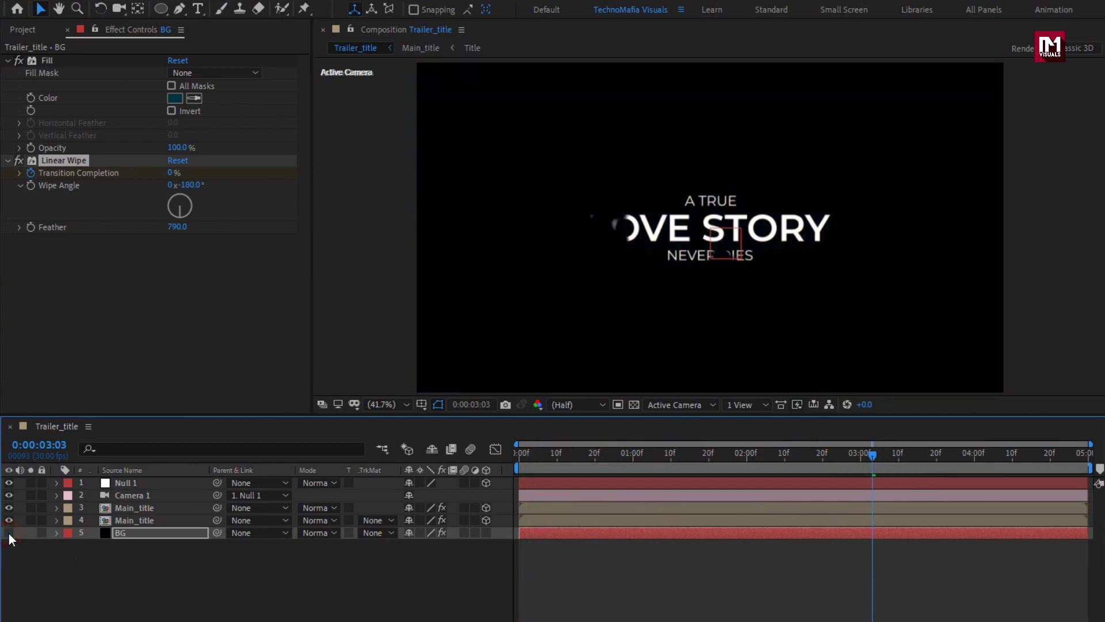
pyautogui.click(37, 554)
pyautogui.click(19, 31)
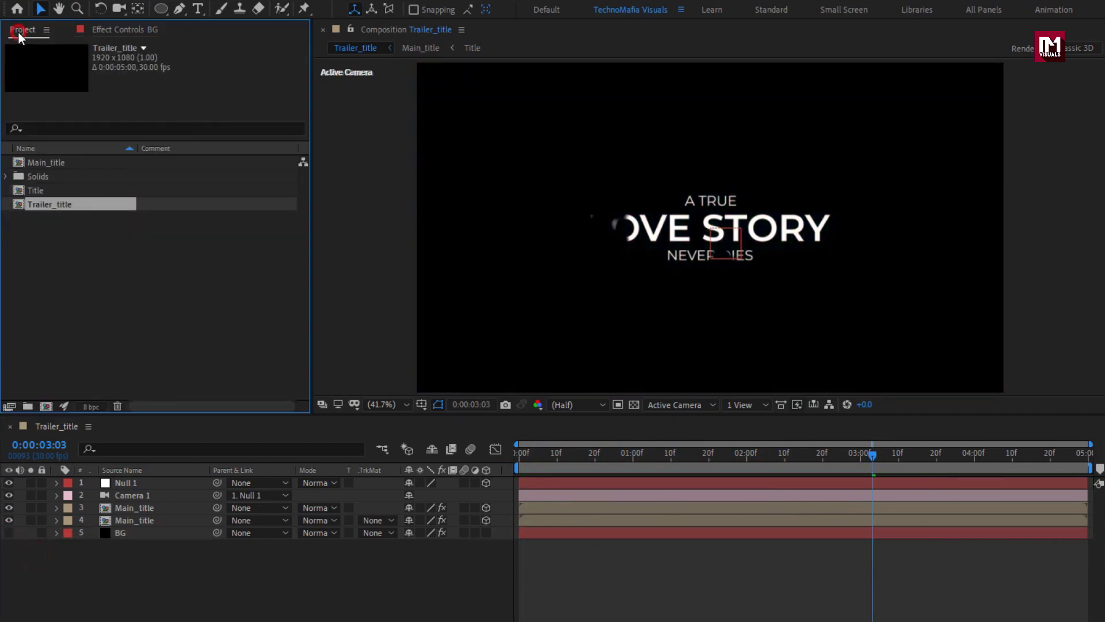
pyautogui.rightClick(208, 305)
pyautogui.moveTo(345, 387)
pyautogui.click(464, 380)
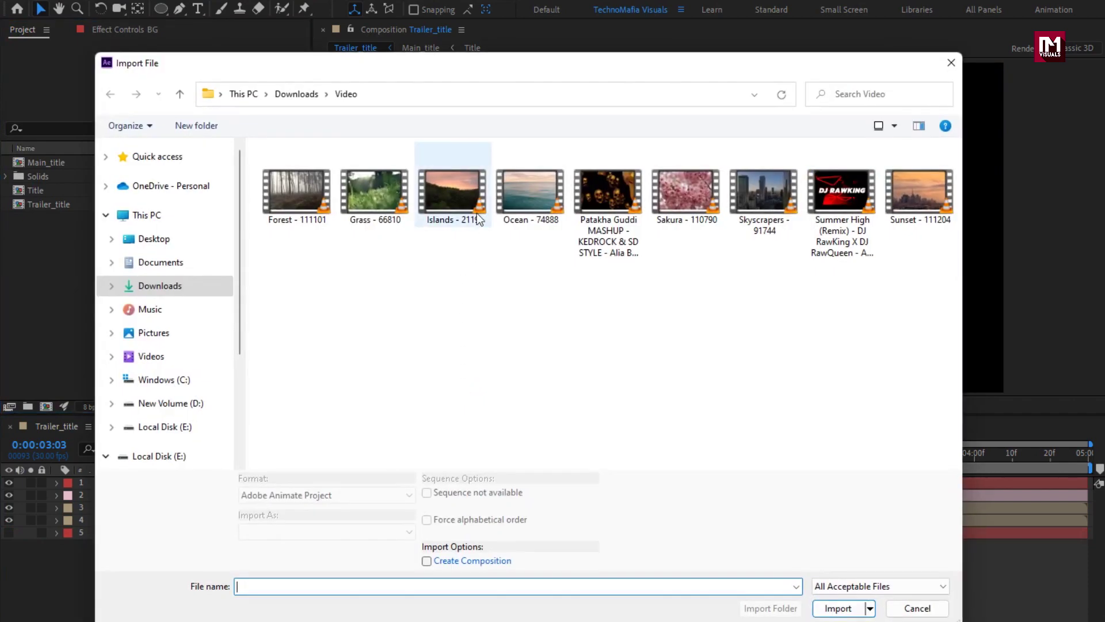
pyautogui.click(457, 199)
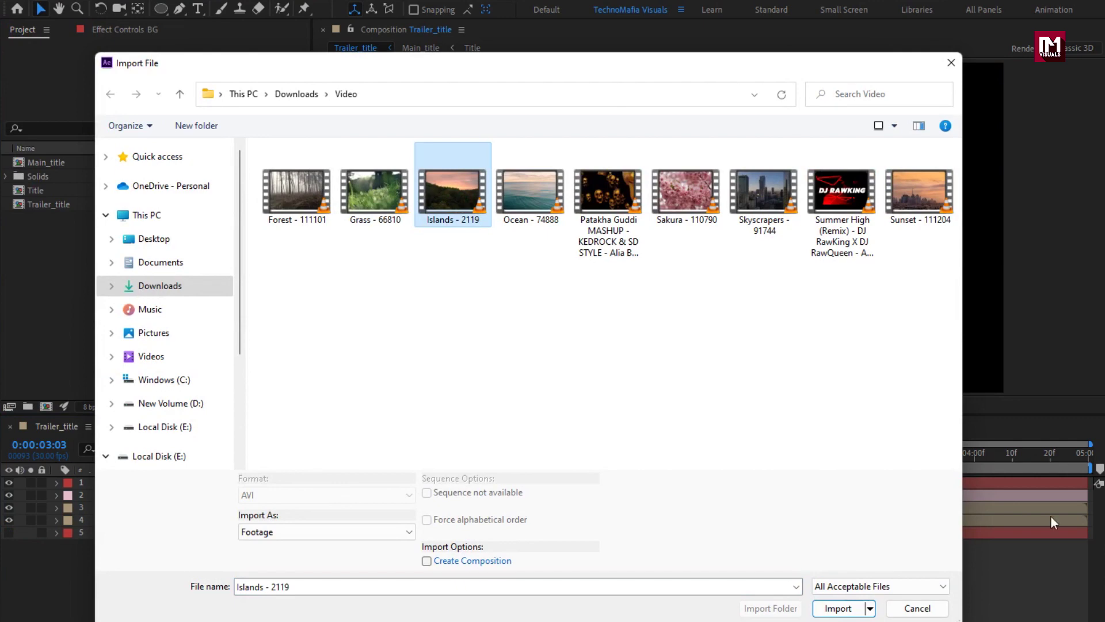
pyautogui.click(838, 609)
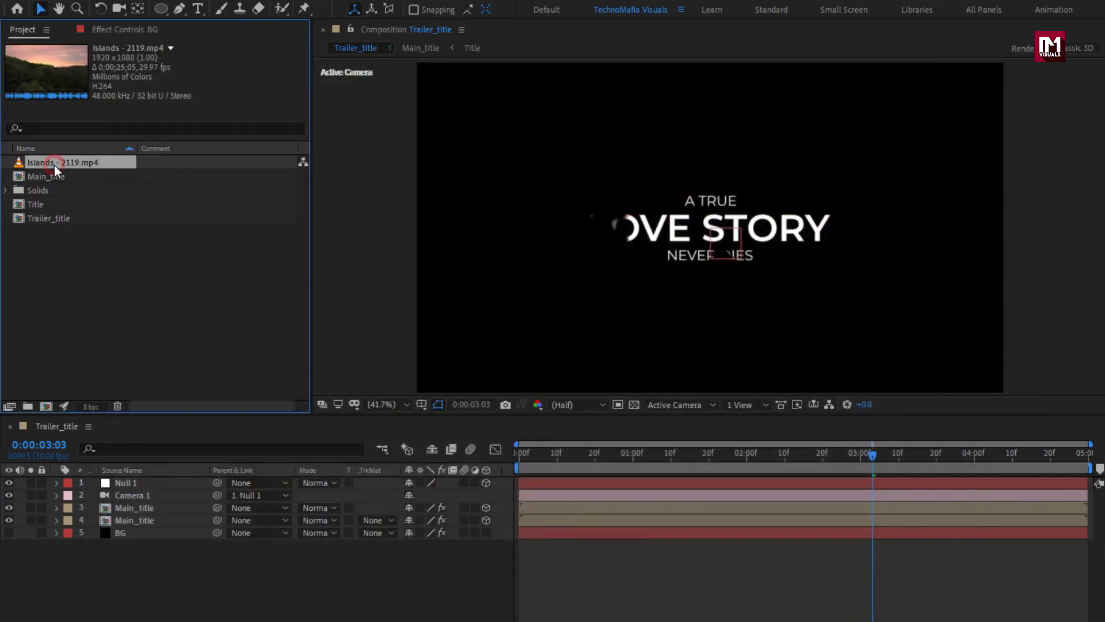
# Place Islands - 2119 in the timeline as layer 6 and slide the clip earlier
pyautogui.moveTo(54, 161); pyautogui.dragTo(181, 567)
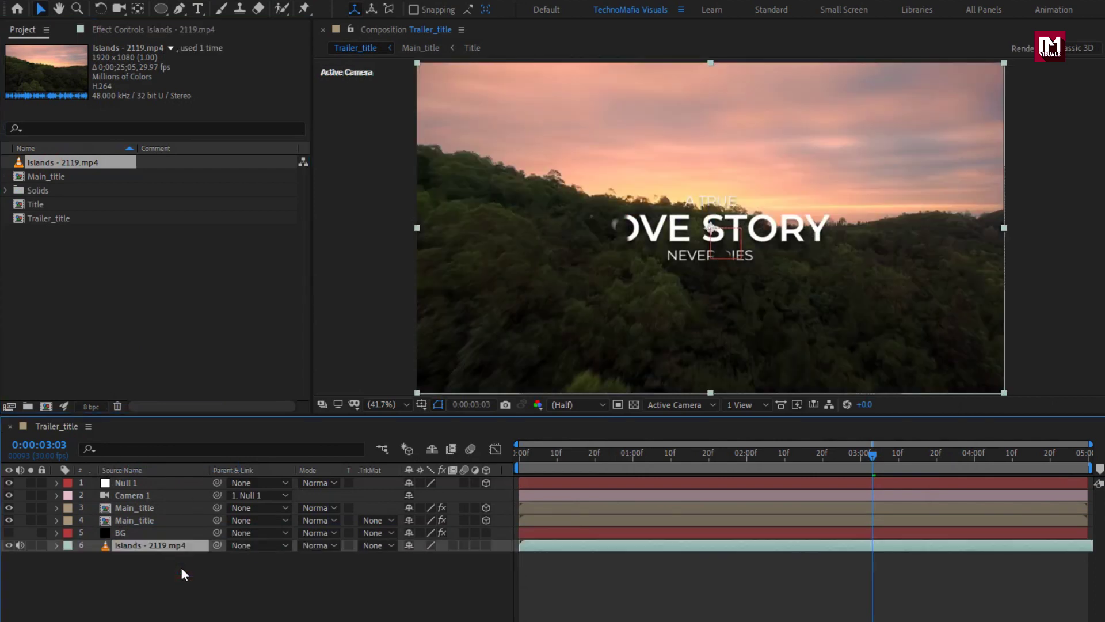
pyautogui.click(115, 545)
pyautogui.moveTo(870, 544); pyautogui.dragTo(230, 546)
pyautogui.moveTo(845, 544); pyautogui.dragTo(448, 545)
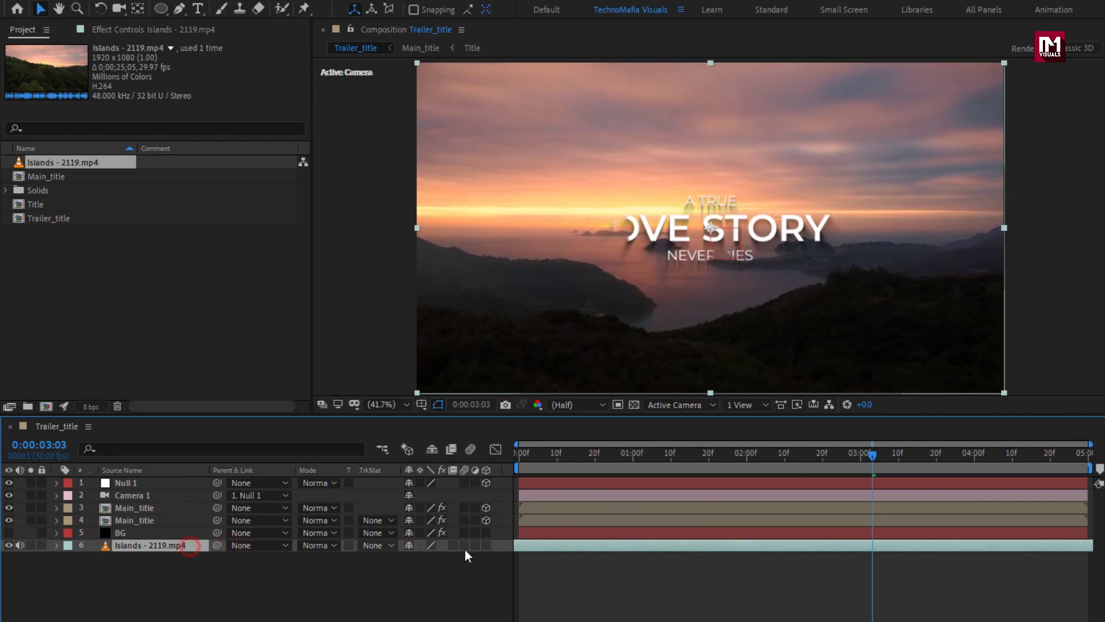
pyautogui.moveTo(855, 547); pyautogui.dragTo(602, 543)
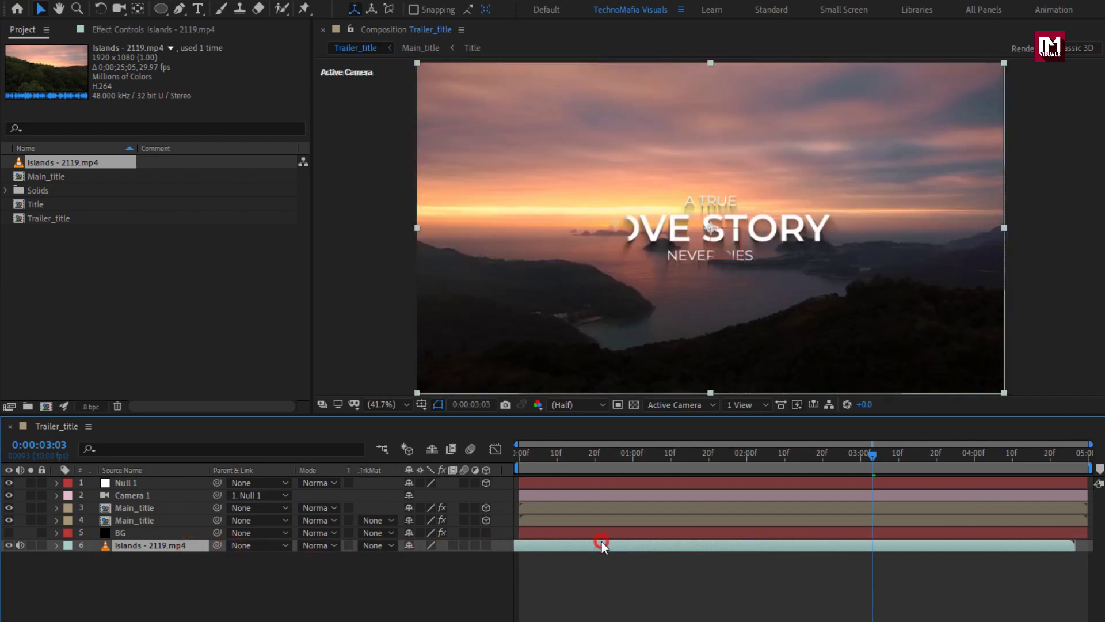
pyautogui.click(522, 452)
pyautogui.moveTo(523, 452); pyautogui.dragTo(981, 460)
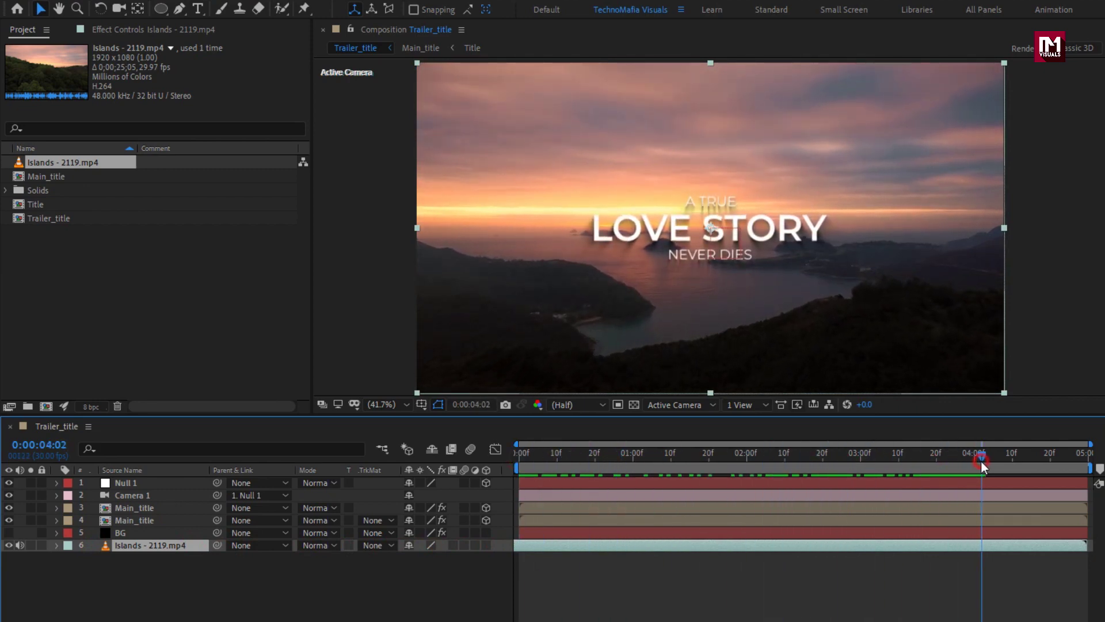
pyautogui.click(121, 533)
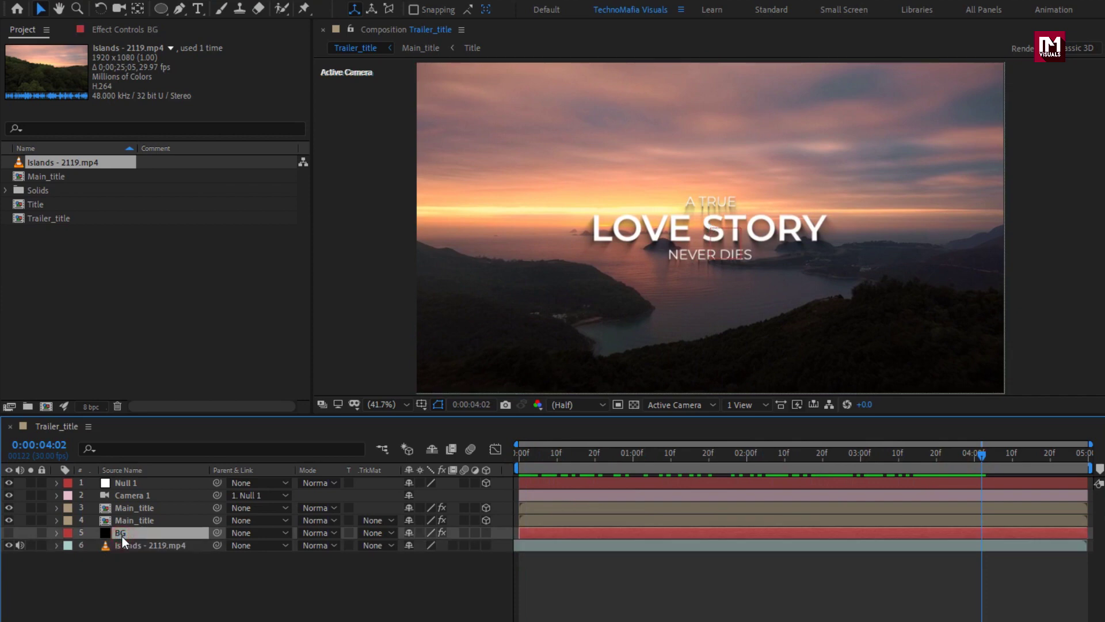
# Copy BG's Linear Wipe onto the Islands footage layer and preview it wiping in
pyautogui.click(132, 29)
pyautogui.hotkey('ctrl', 'c')
pyautogui.click(47, 160)
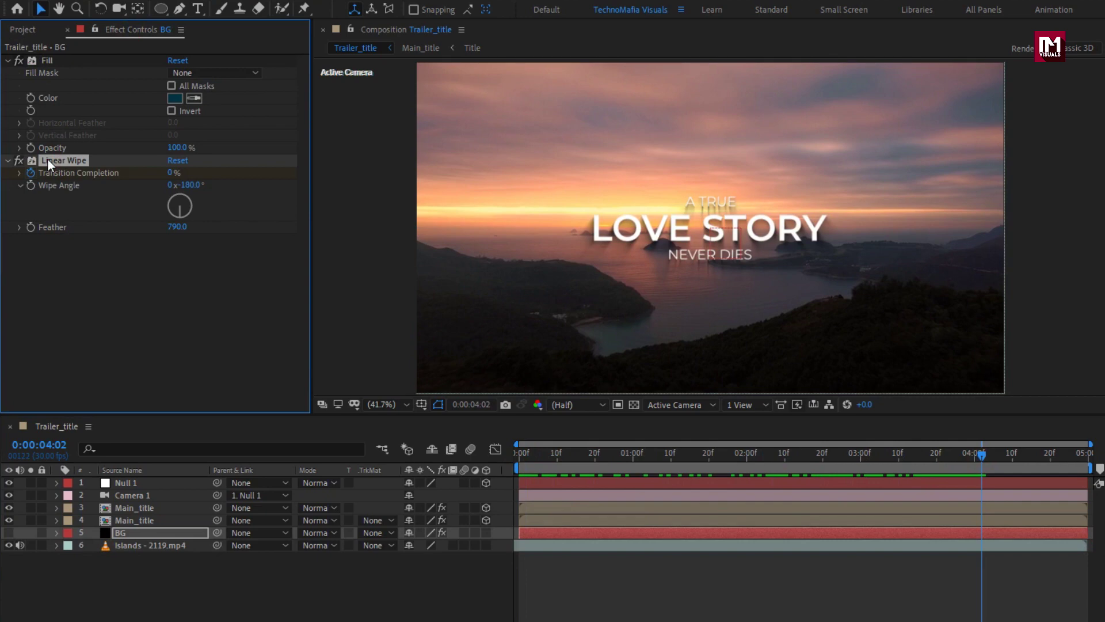
pyautogui.moveTo(523, 455); pyautogui.dragTo(493, 467)
pyautogui.hotkey('ctrl', 'v')
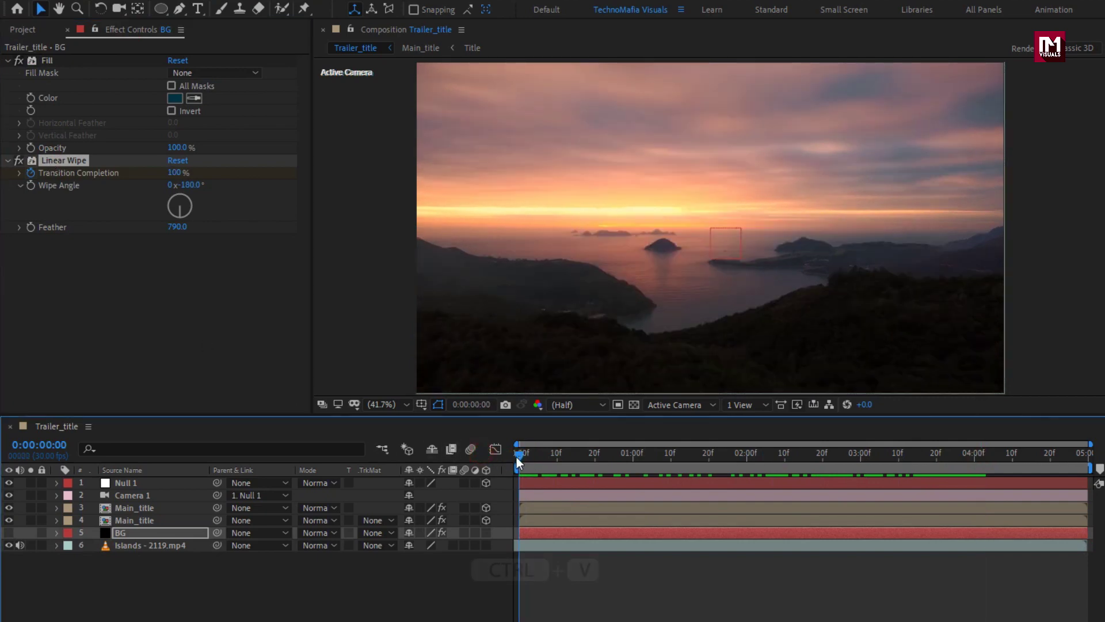
pyautogui.click(150, 546)
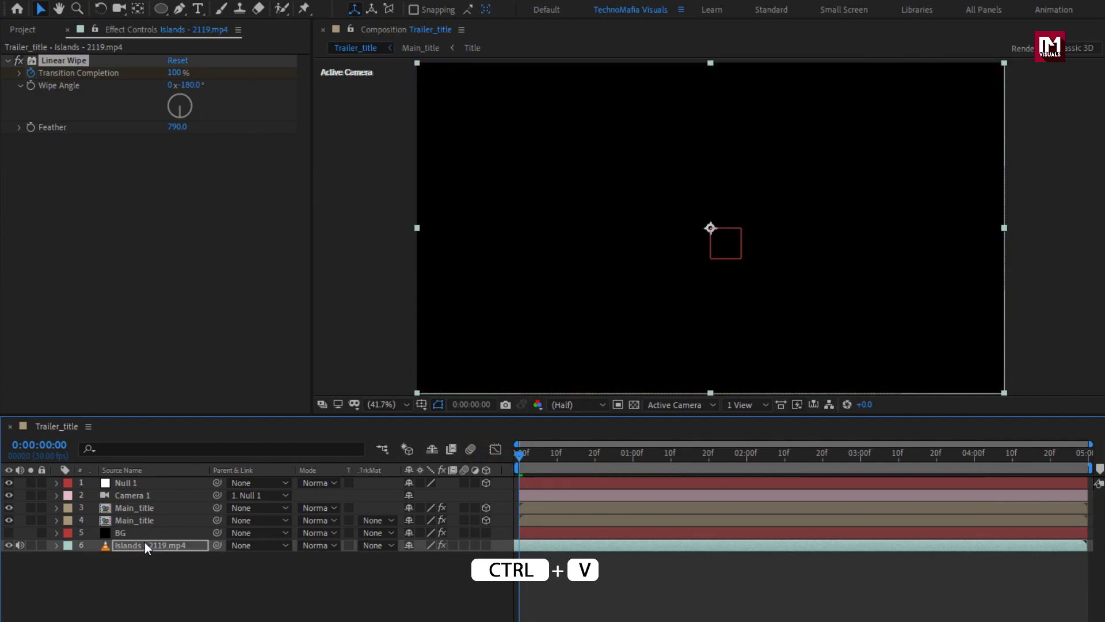
pyautogui.moveTo(522, 454); pyautogui.dragTo(834, 456)
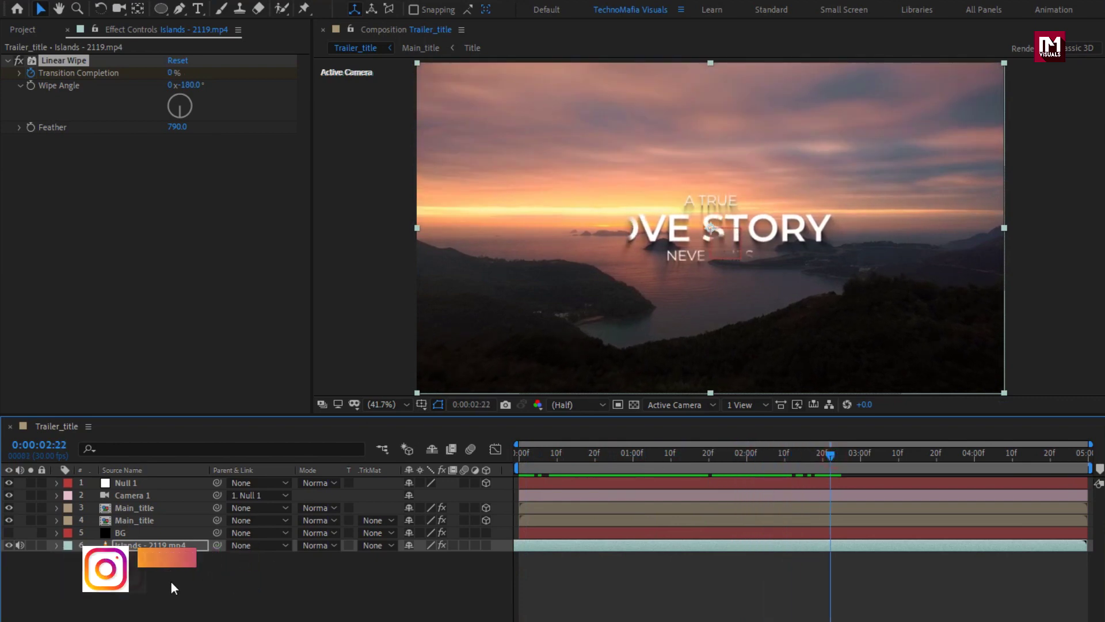
# Dim the Islands footage to 45% opacity and play the full animation preview
pyautogui.click(143, 545)
pyautogui.press('t')
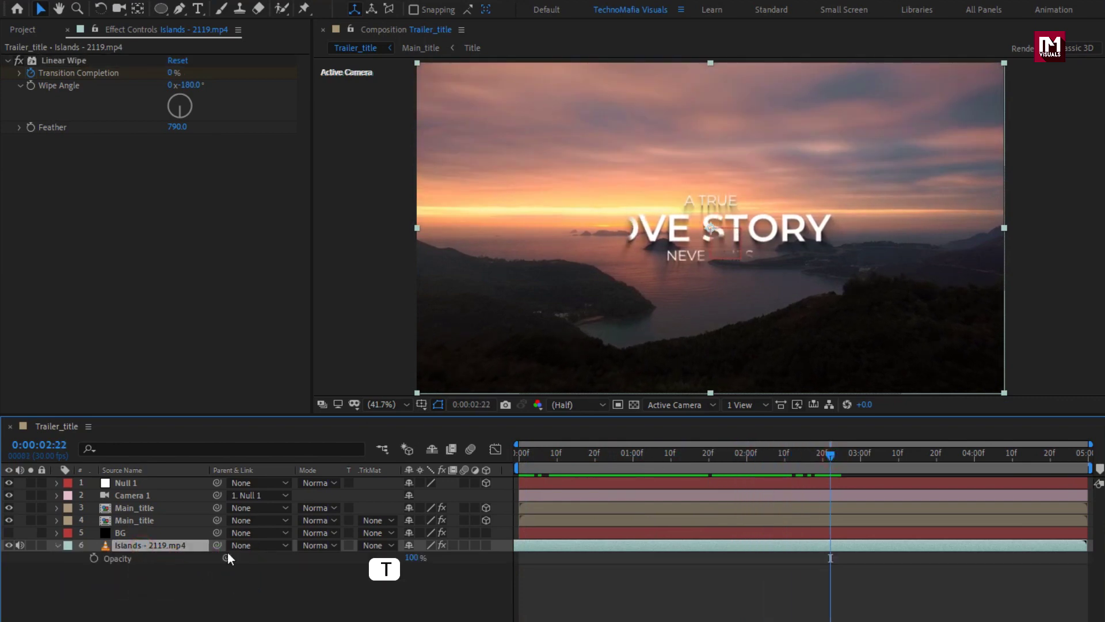
pyautogui.click(405, 560)
pyautogui.moveTo(406, 559); pyautogui.dragTo(371, 561)
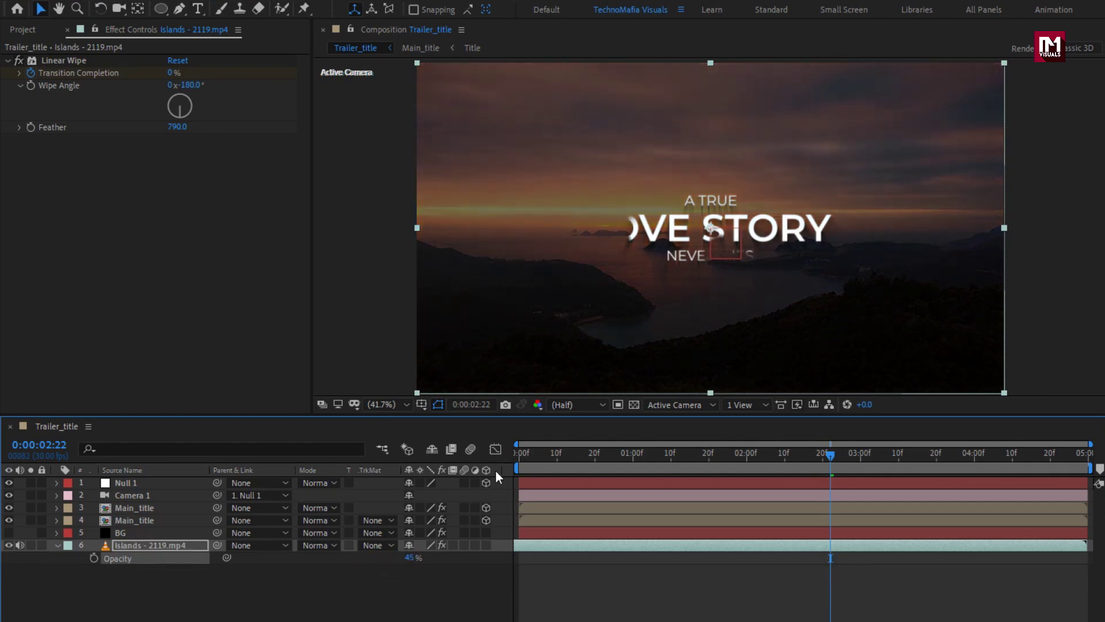
pyautogui.click(519, 453)
pyautogui.press('space')
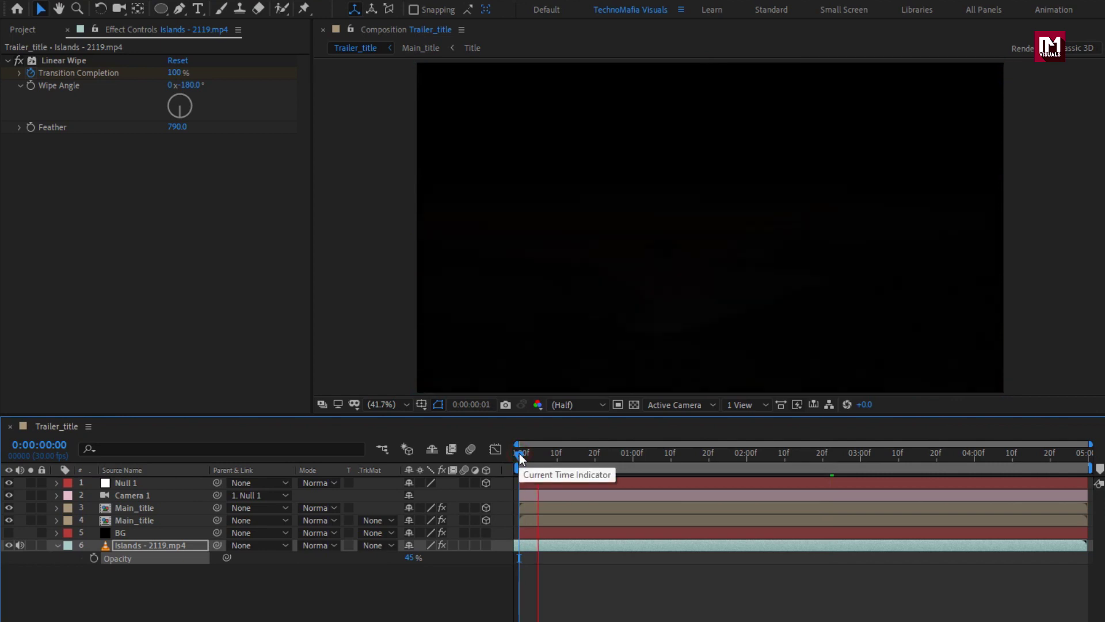